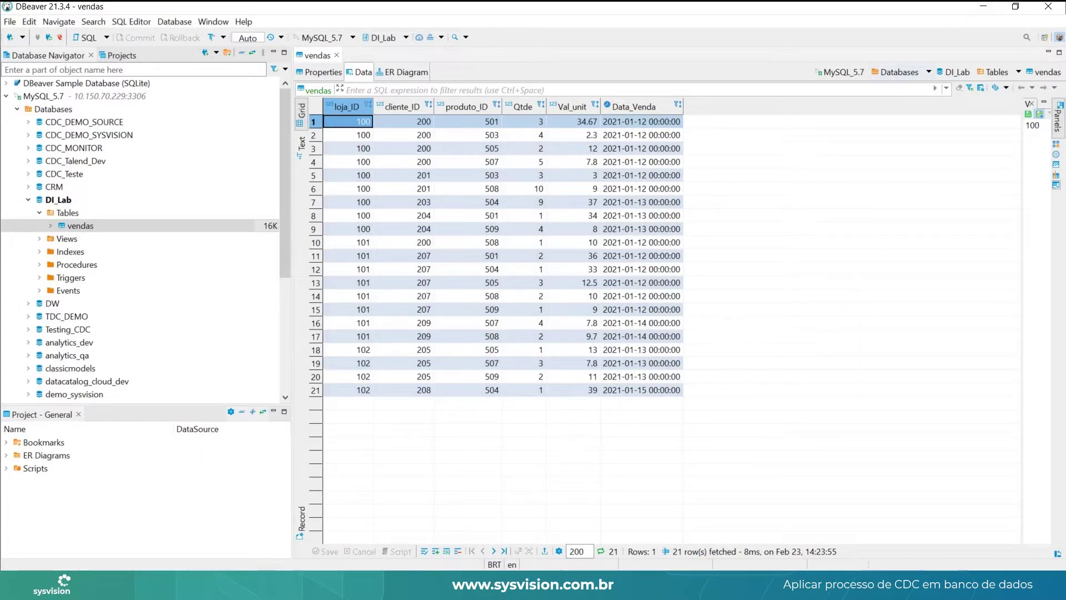
Switch to the Entrada folder in File Explorer and open clientes.csv to inspect its contents
mouse_move(702, 584)
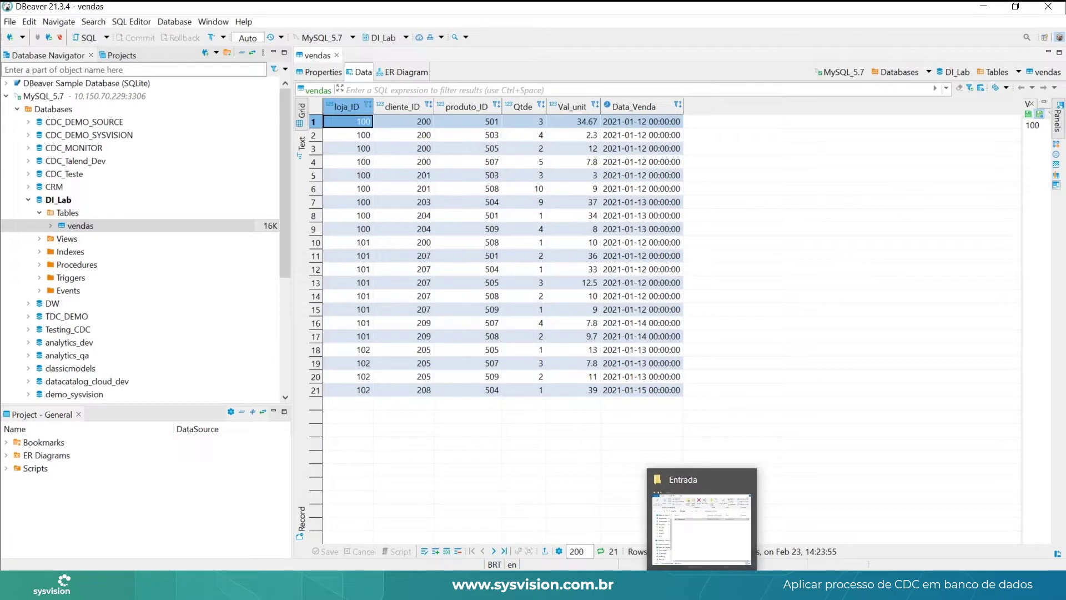
click(702, 530)
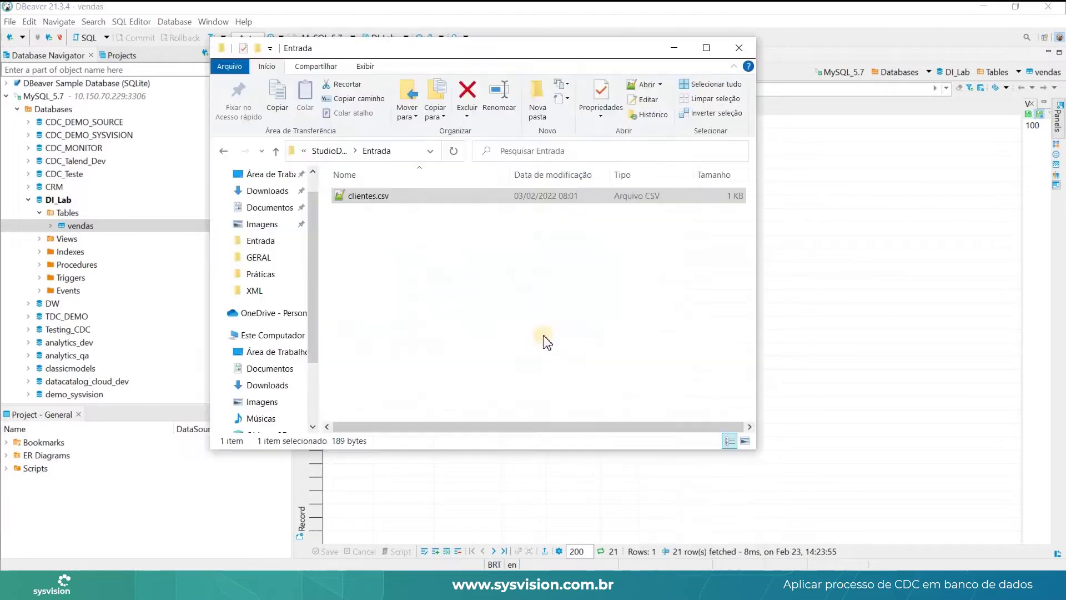
double_click(366, 196)
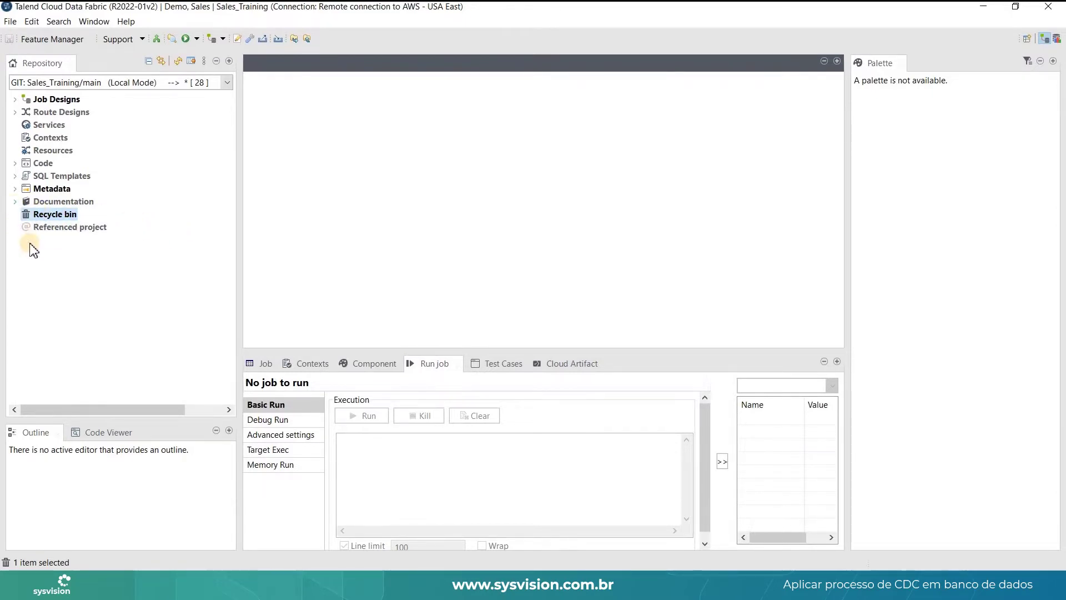
Start a new delimited file definition in the repository metadata, name it CLIENTES and proceed to the file settings
click(15, 190)
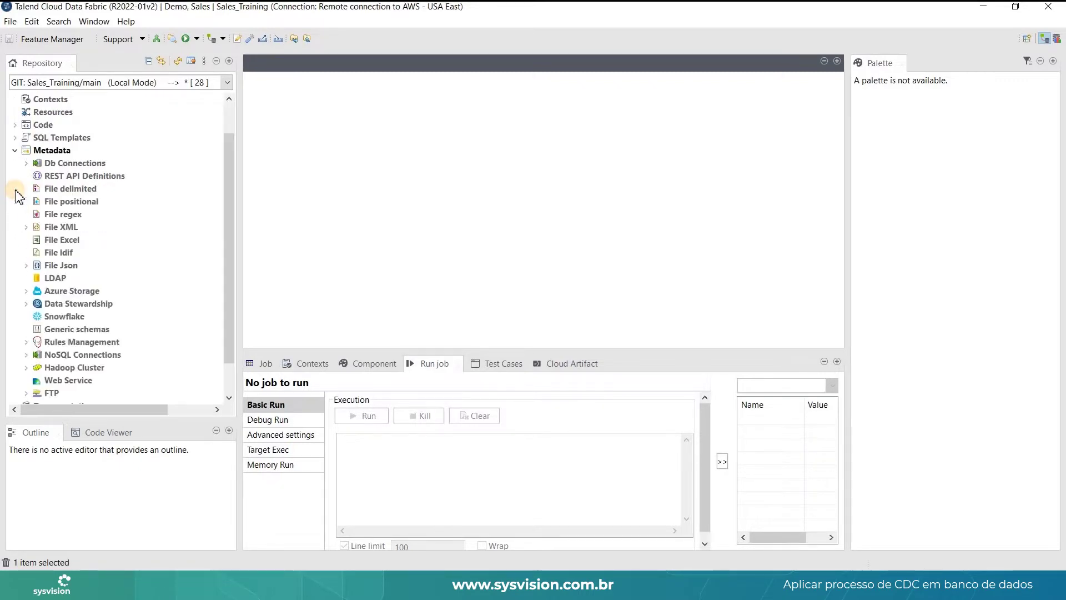
right_click(85, 190)
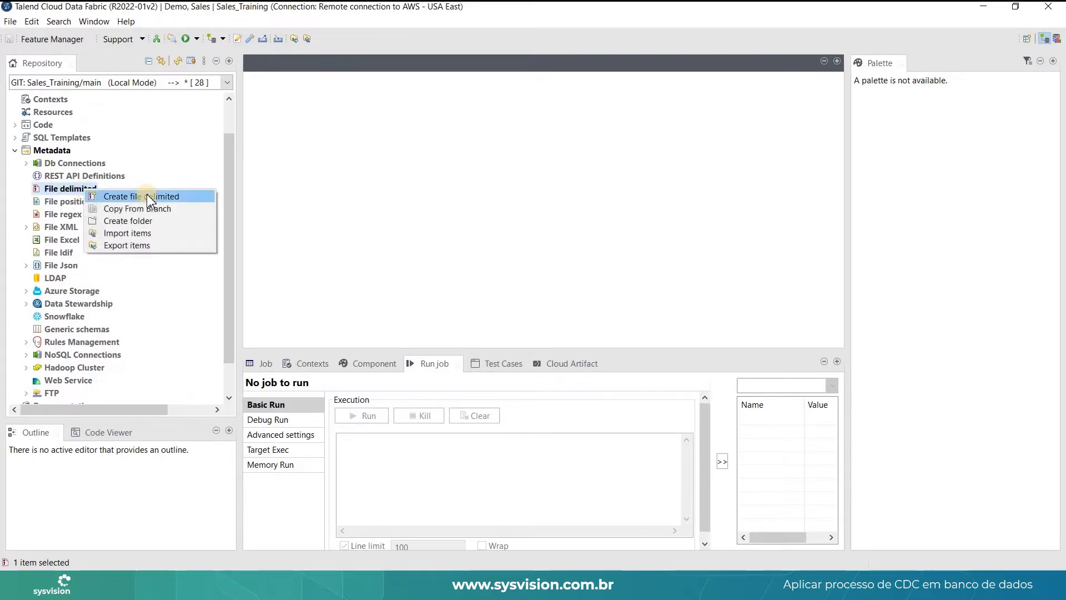
click(147, 198)
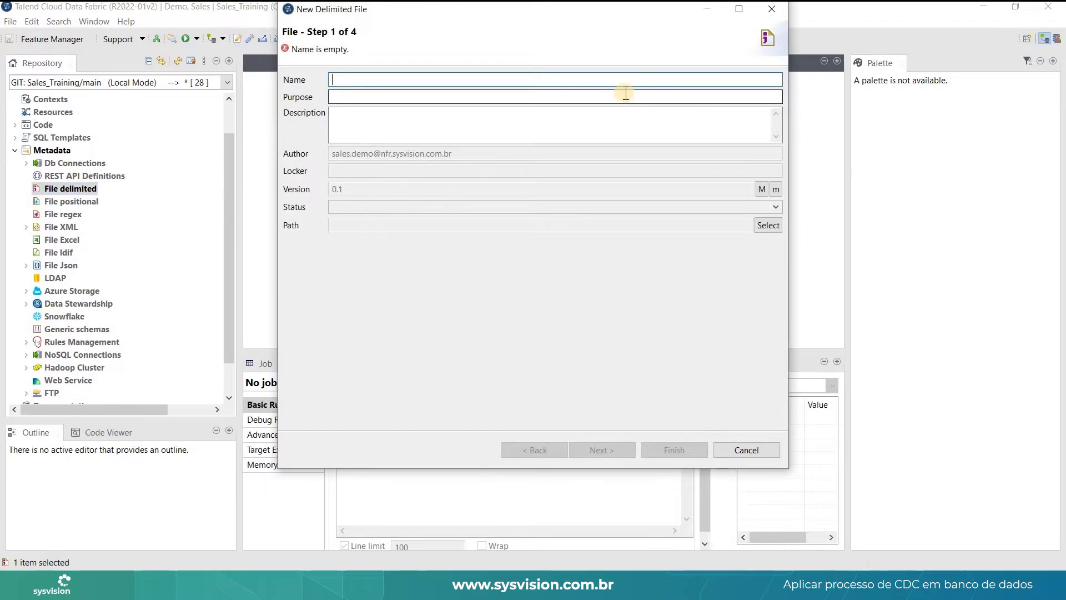
text(CLIEN)
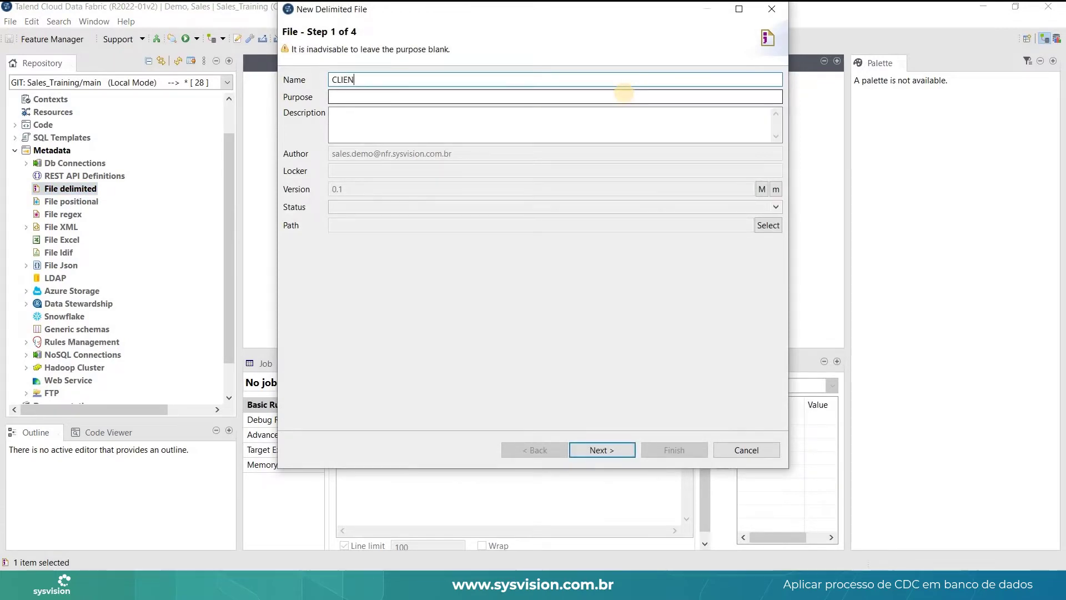
text(TES)
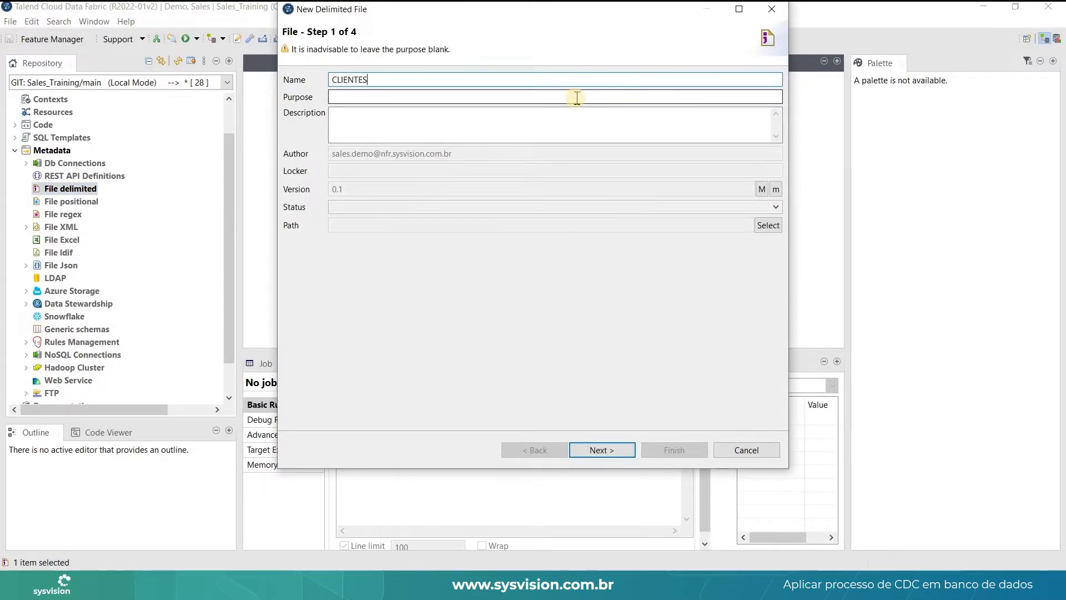
key(Caps_Lock)
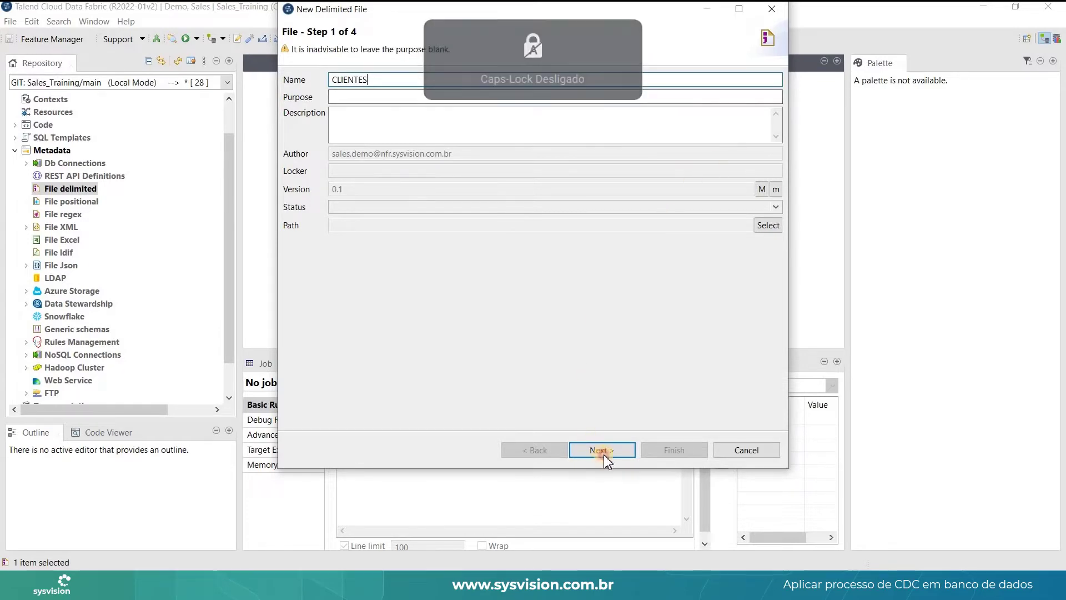
click(602, 453)
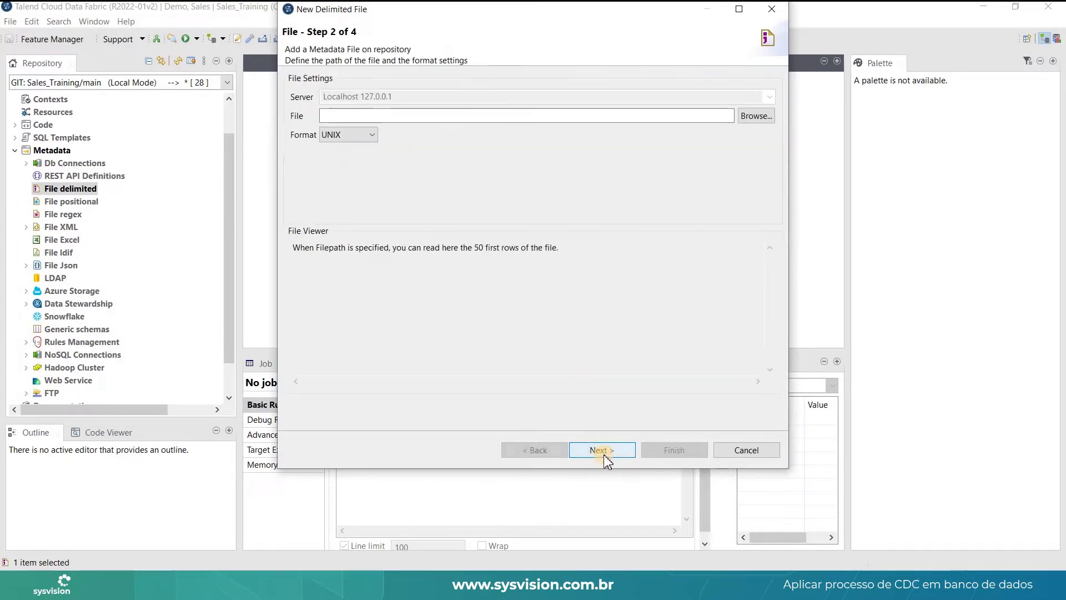
Choose D:/StudioDemo/Entrada/clientes.csv as the source file, set its format to WINDOWS and continue to the parse settings
click(756, 116)
double_click(439, 121)
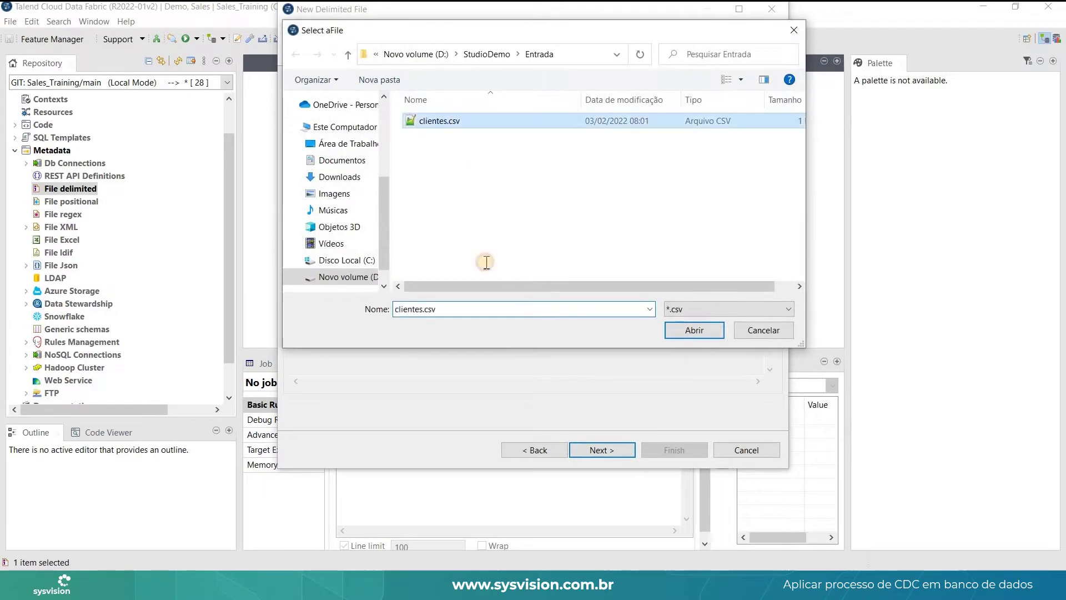
click(358, 115)
click(352, 135)
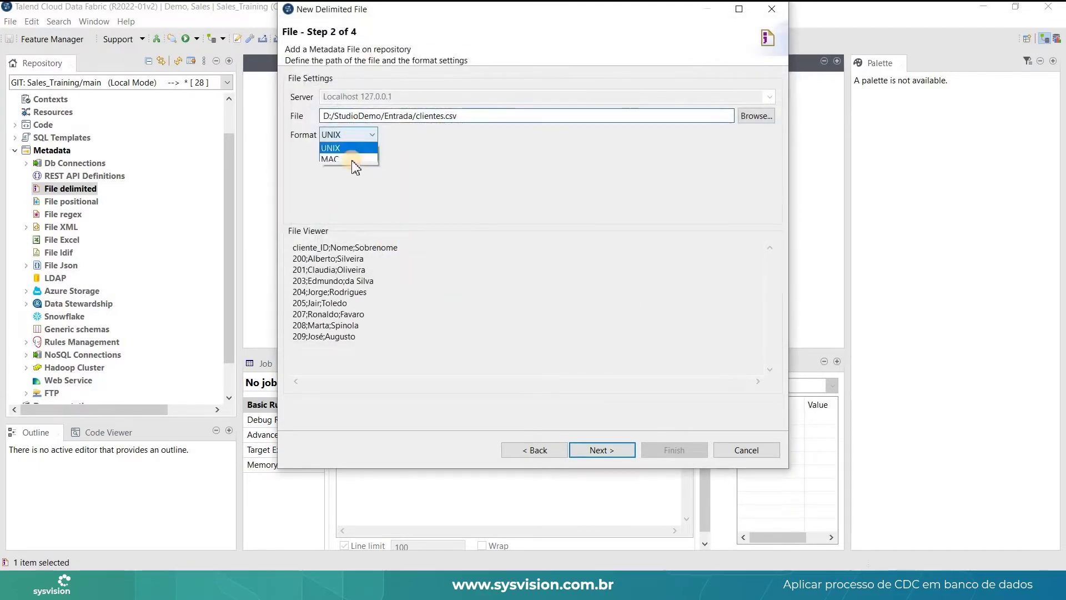
click(356, 160)
click(626, 458)
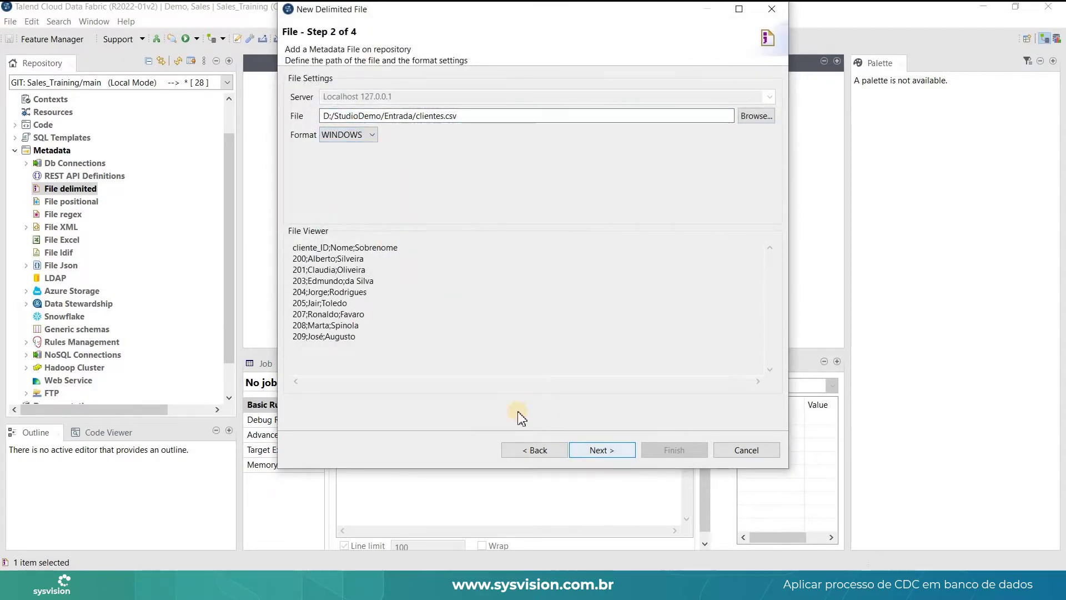
Use the heading row as column names, finish the CLIENTES definition with the proposed schema and expand it in the repository
click(298, 281)
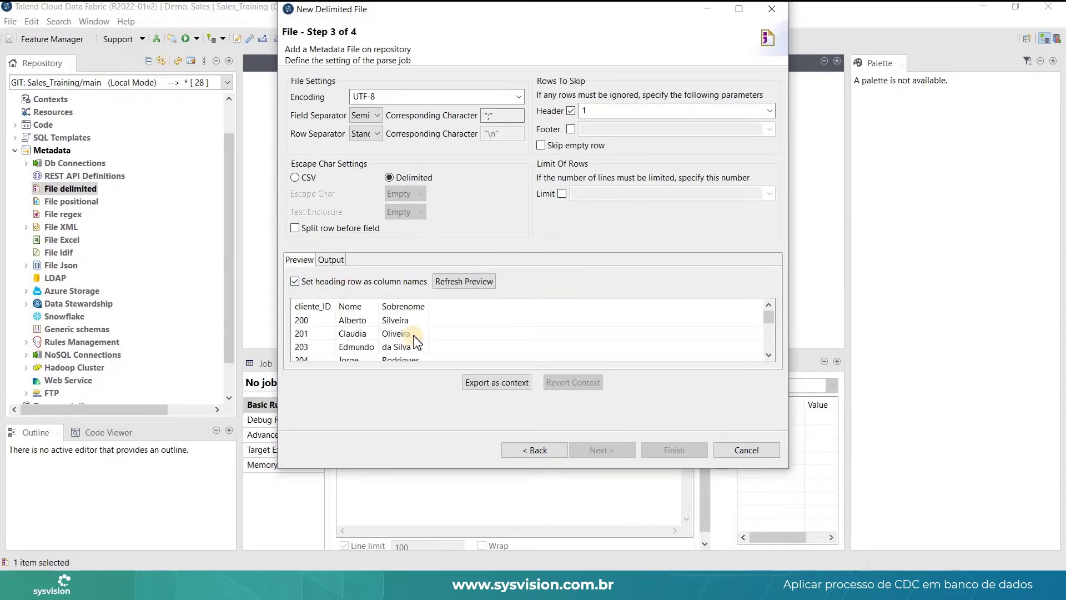
click(603, 452)
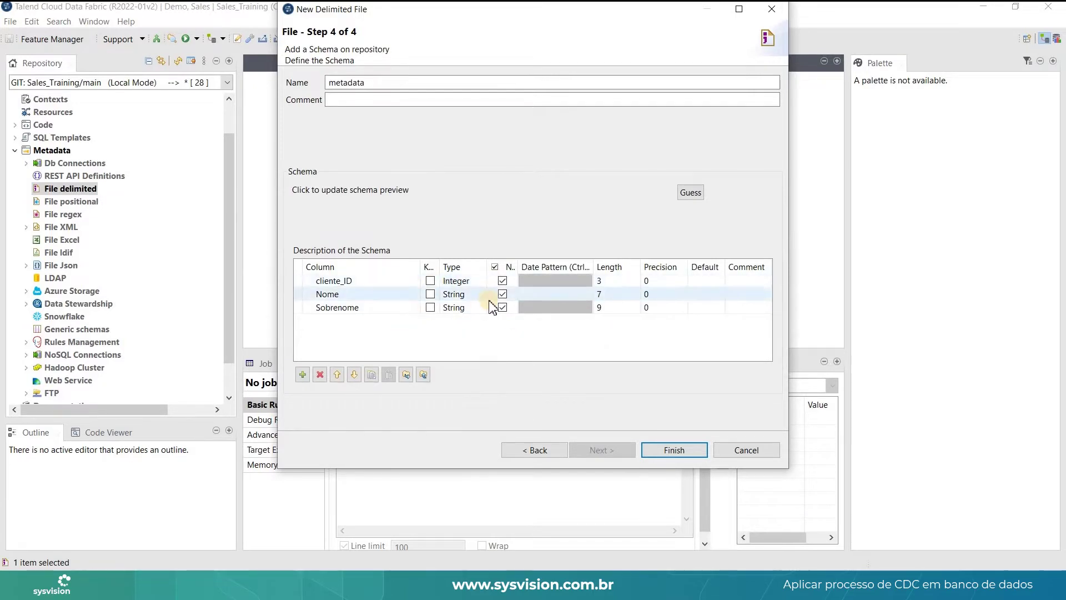
click(667, 455)
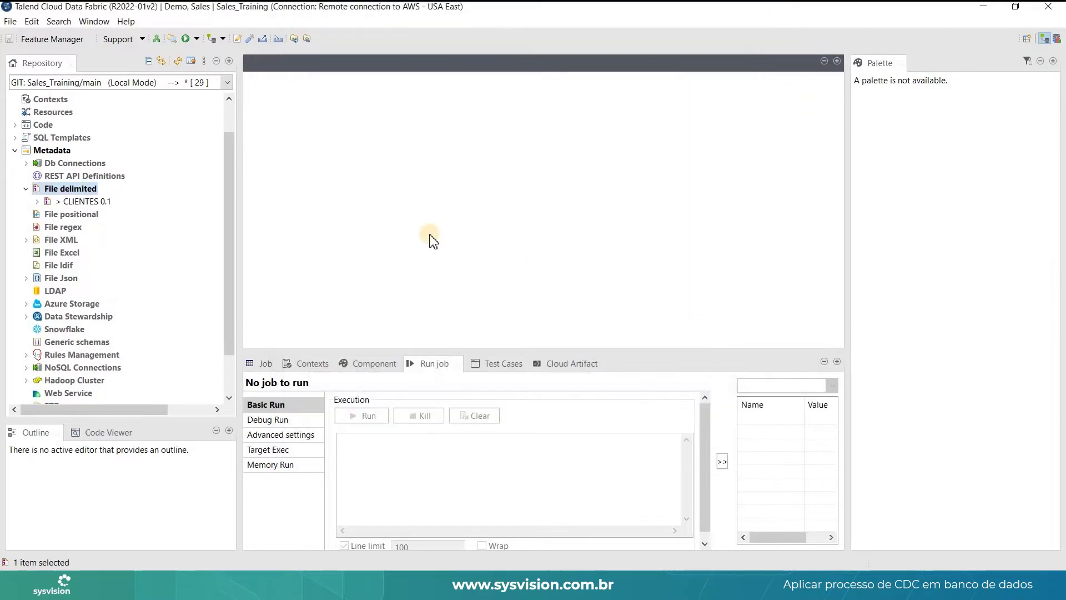
click(36, 201)
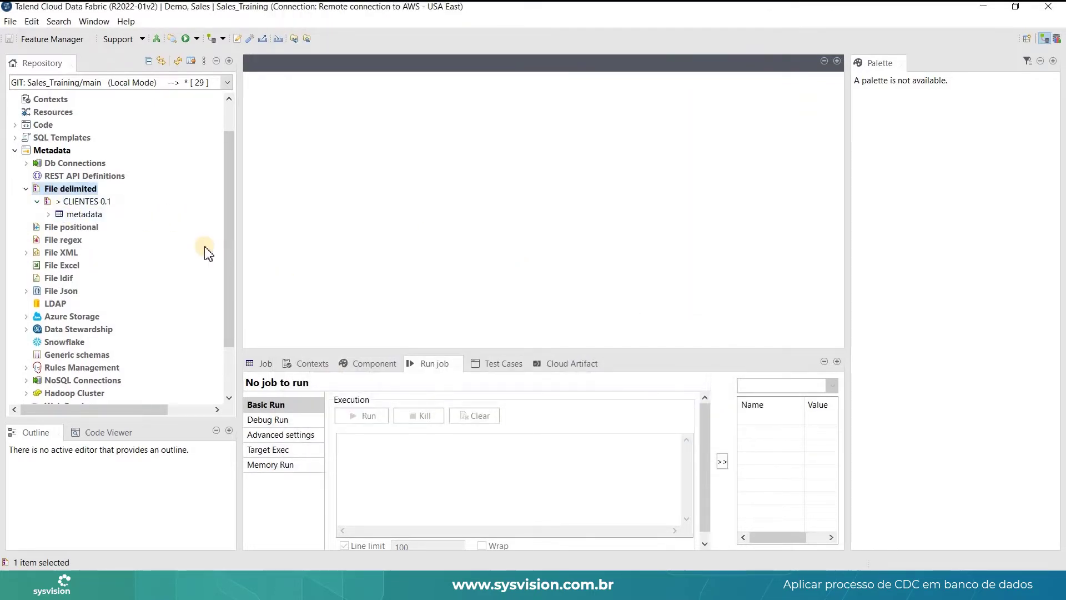
Retrieve the schema of the MySQL_5.7_Sysvision_70.229_DI_Lab connection, selecting the vendas table from the DI_Lab catalog
scroll(161, 265, down, 2)
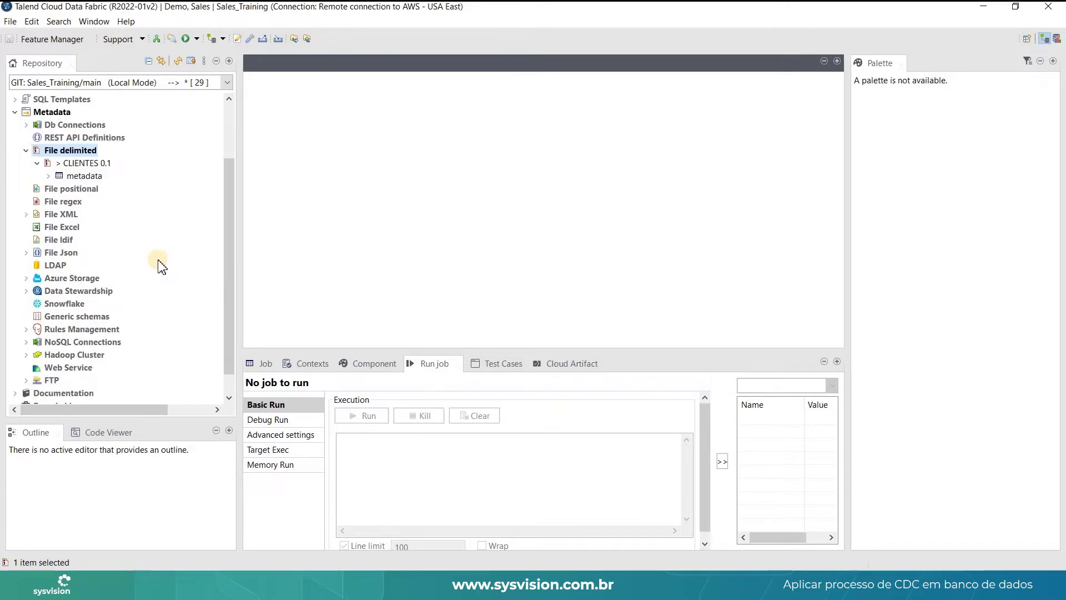
scroll(82, 145, up, 1)
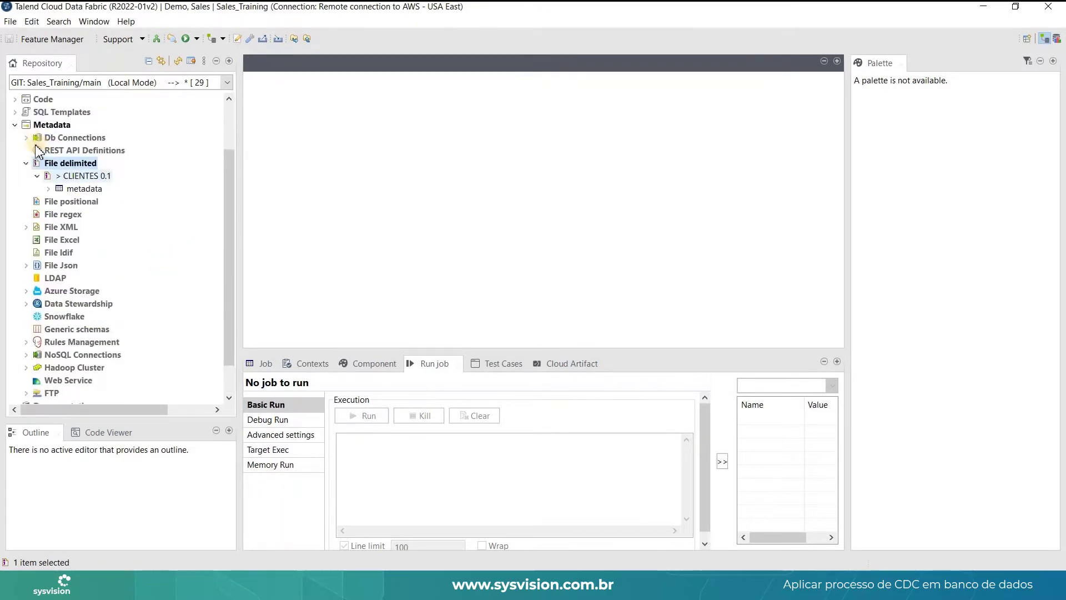
click(26, 136)
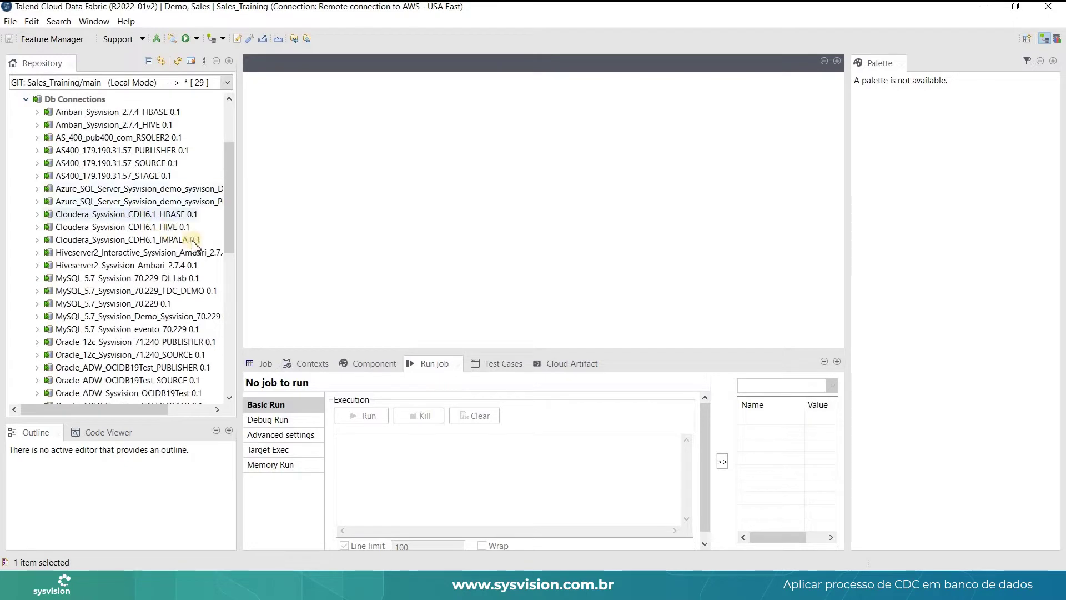
drag(234, 222, 235, 247)
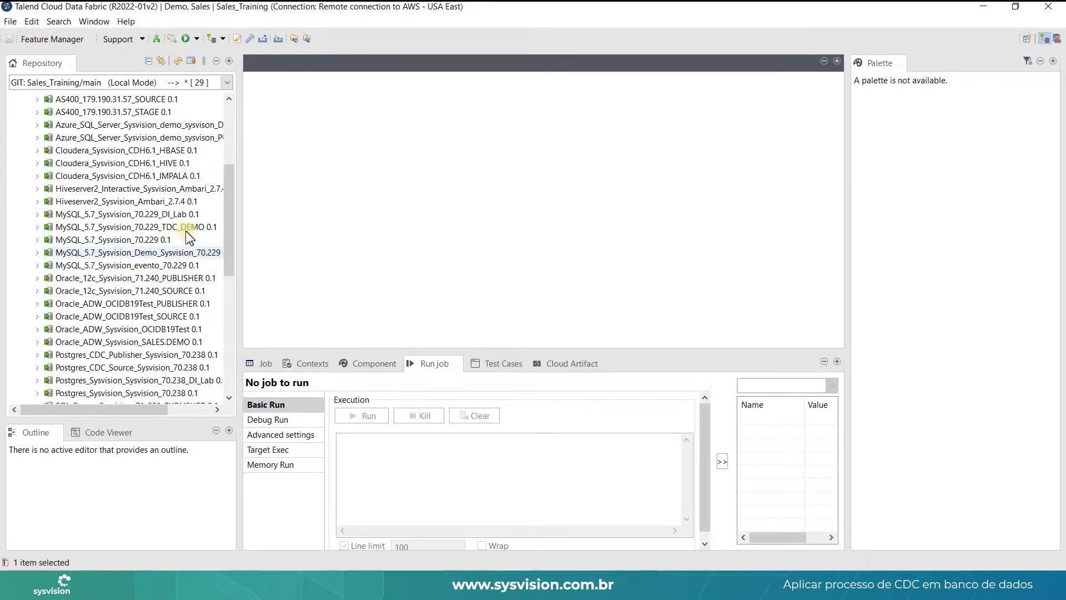
click(36, 214)
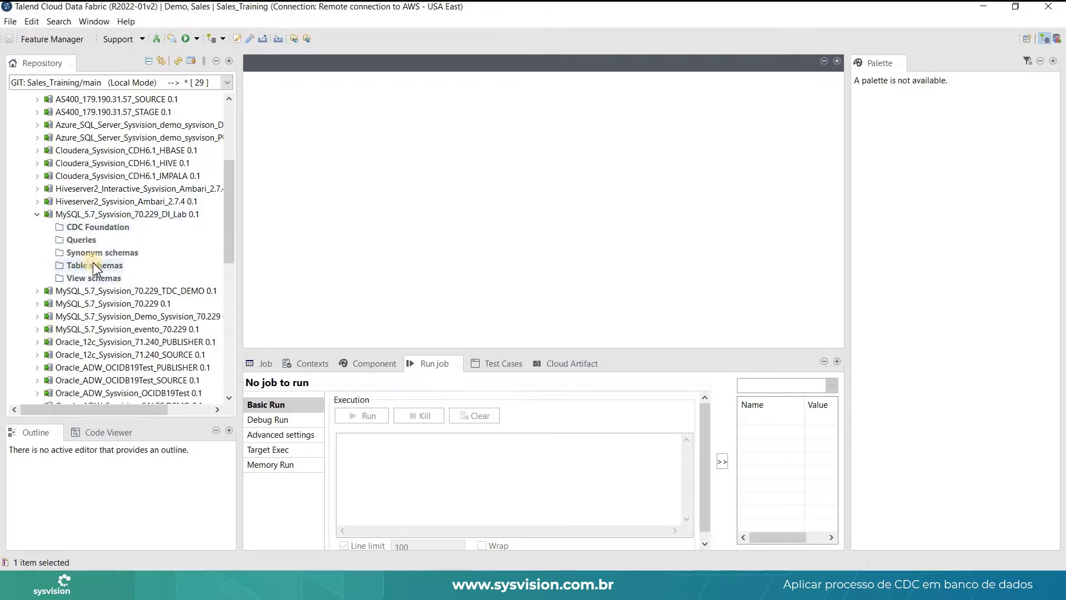
right_click(138, 215)
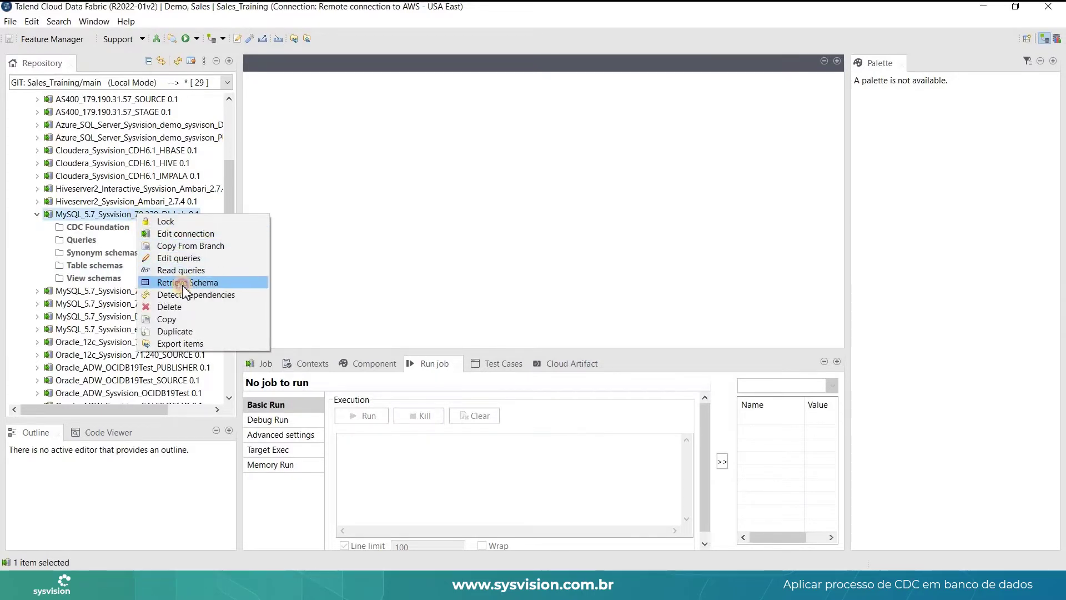
click(178, 282)
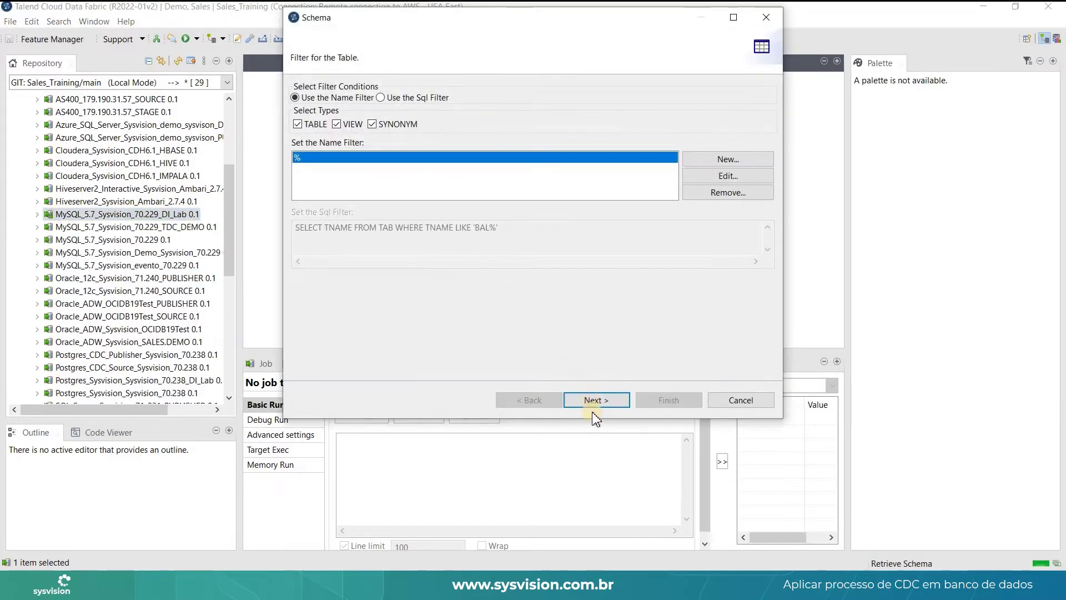
click(593, 401)
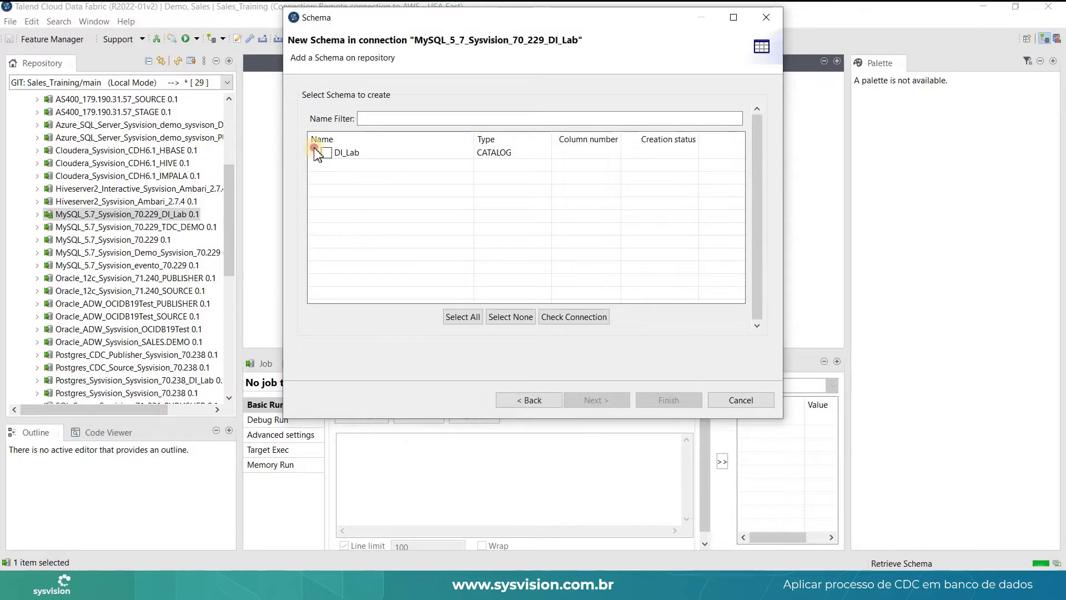
click(314, 152)
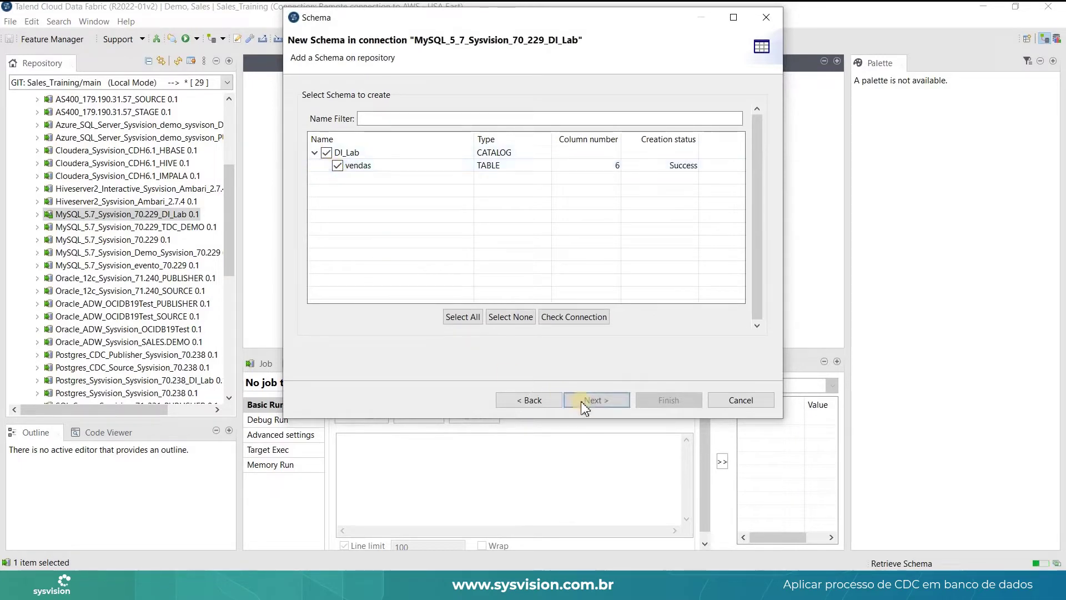
click(589, 401)
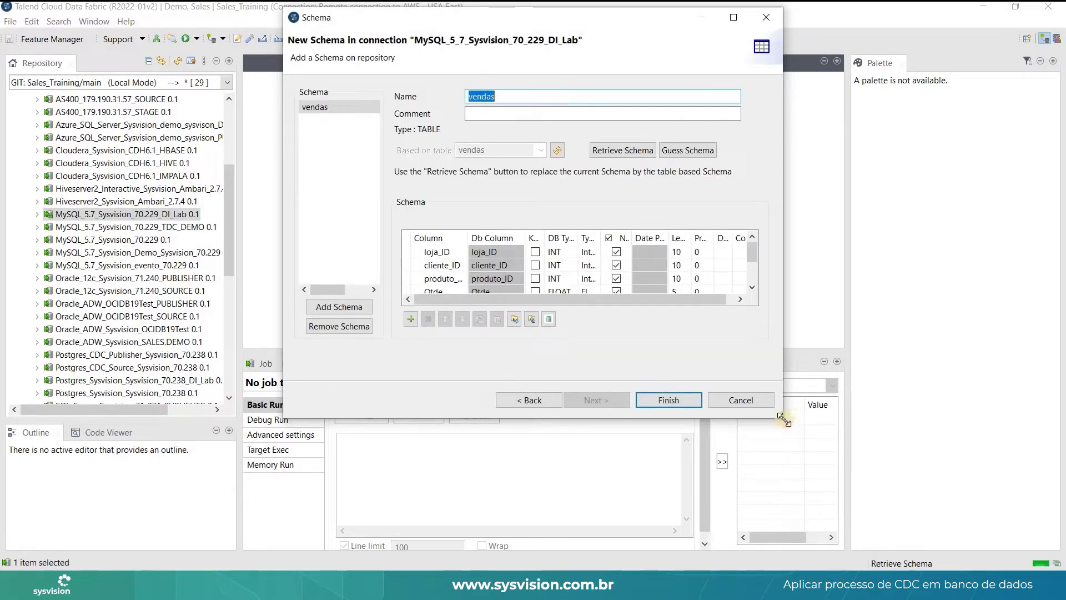
Set the Data_Venda date pattern to "dd/MM/yyyy", finish the vendas schema and expand the connection's table schemas
drag(784, 417, 906, 489)
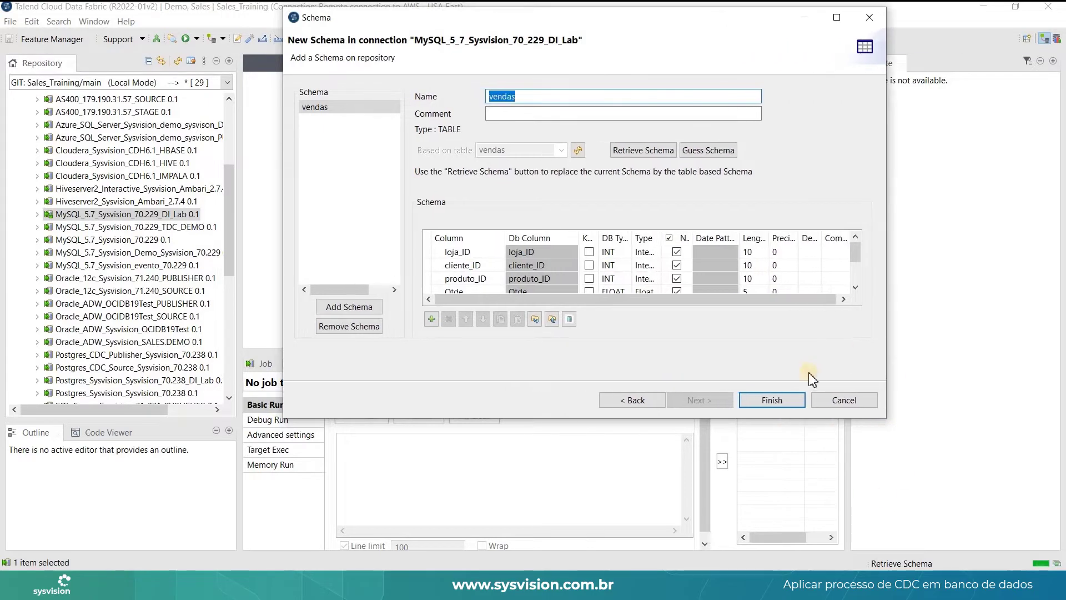
drag(839, 476, 840, 479)
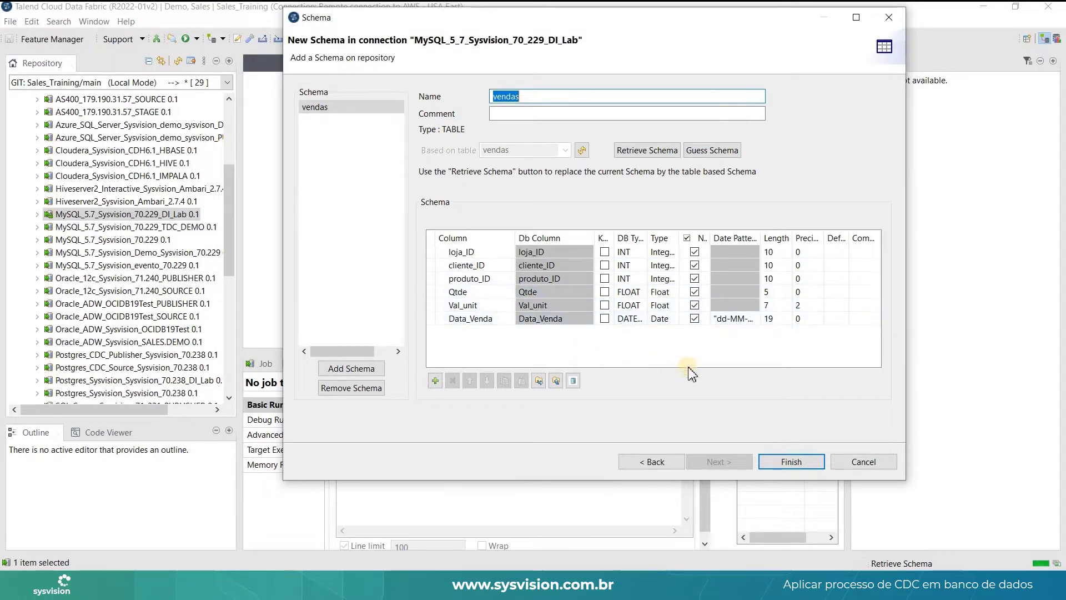
drag(905, 311, 992, 311)
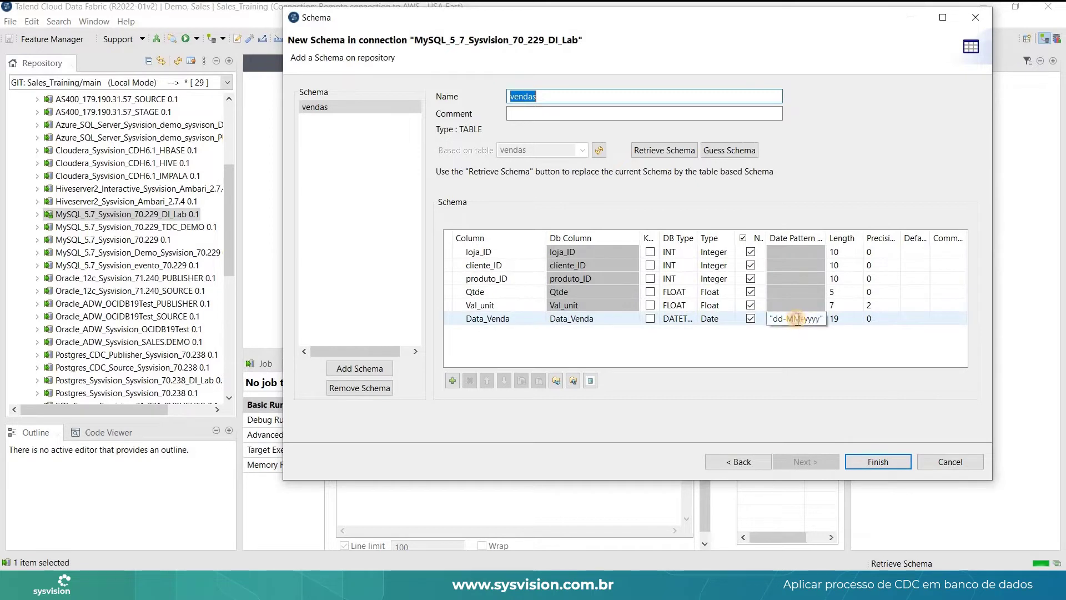
click(798, 320)
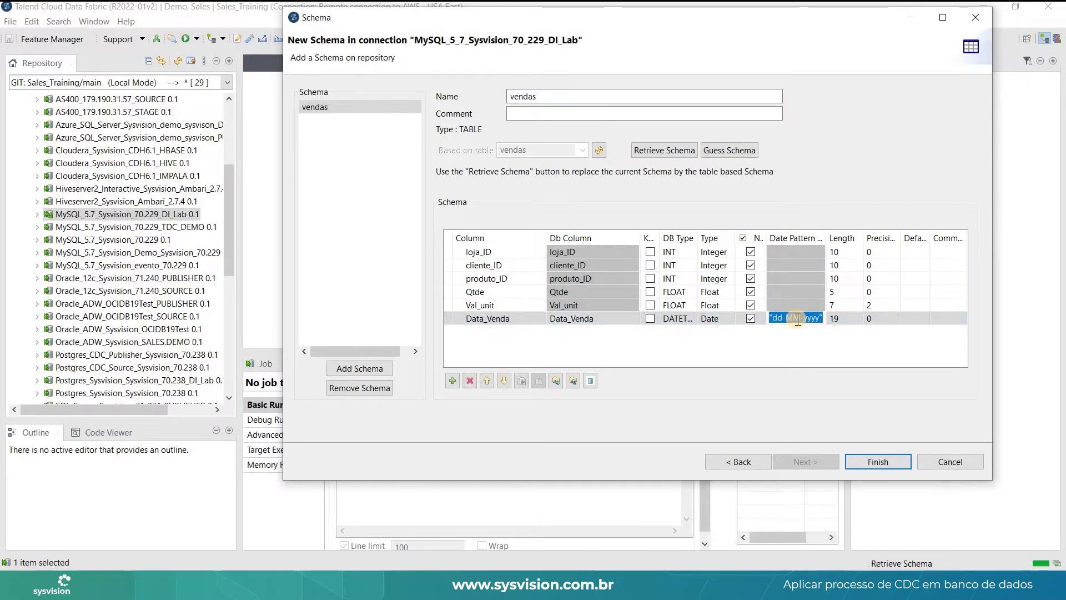
key(ctrl+space)
click(848, 369)
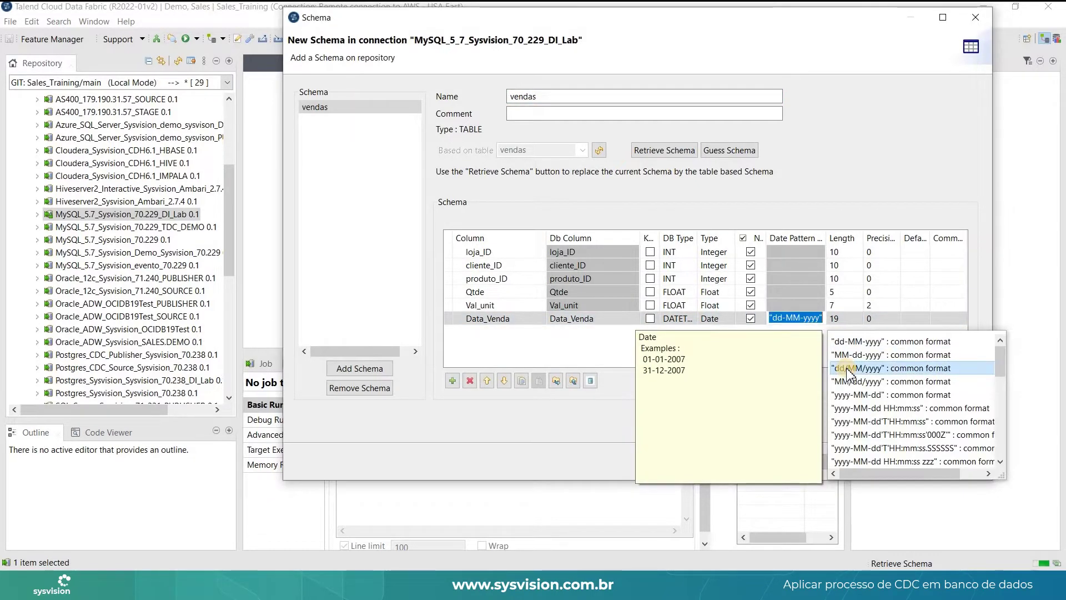
double_click(848, 369)
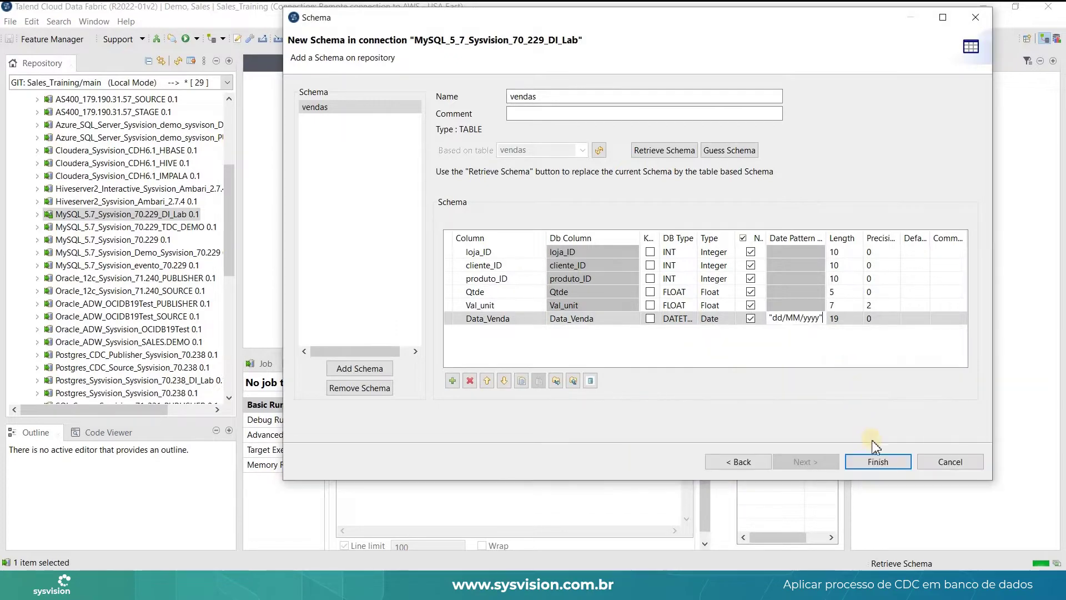
click(878, 461)
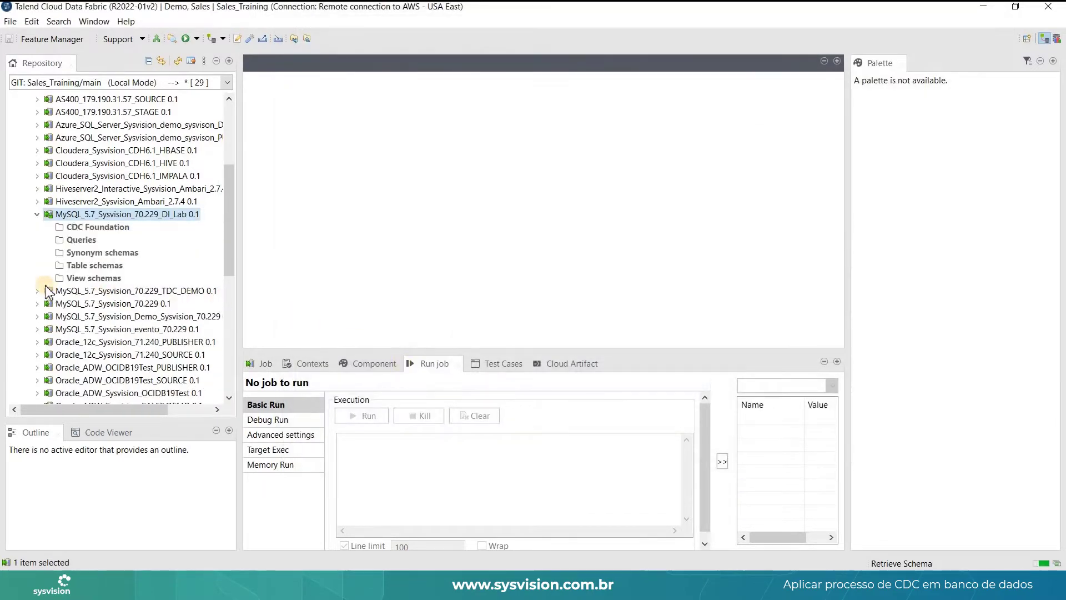
click(48, 266)
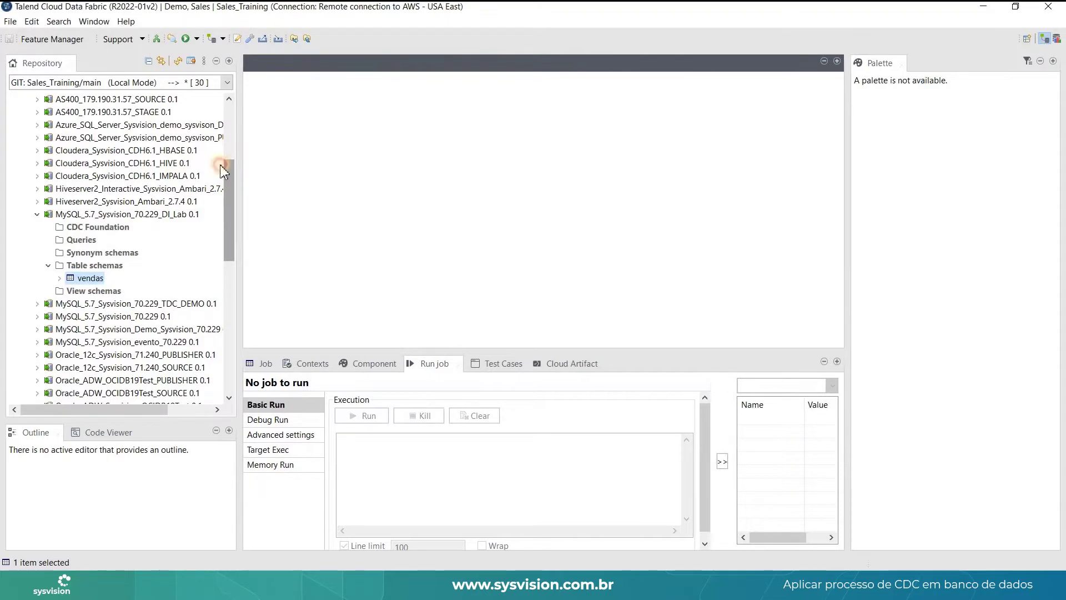
Create a new job named VendasNomeadas under Job Designs, leaving its purpose and description blank
drag(231, 162, 231, 107)
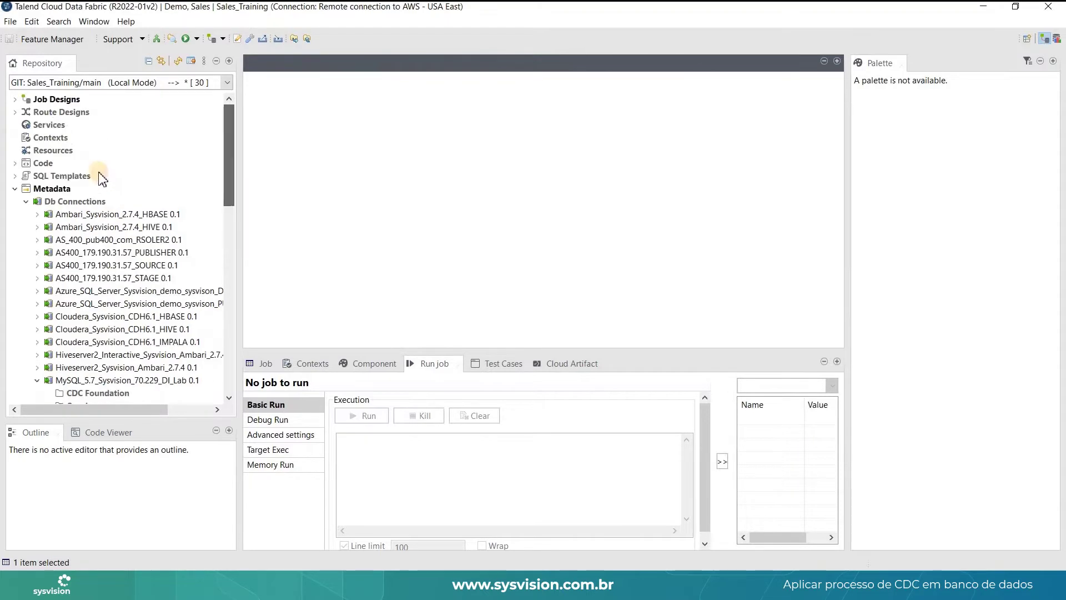
right_click(53, 105)
click(88, 106)
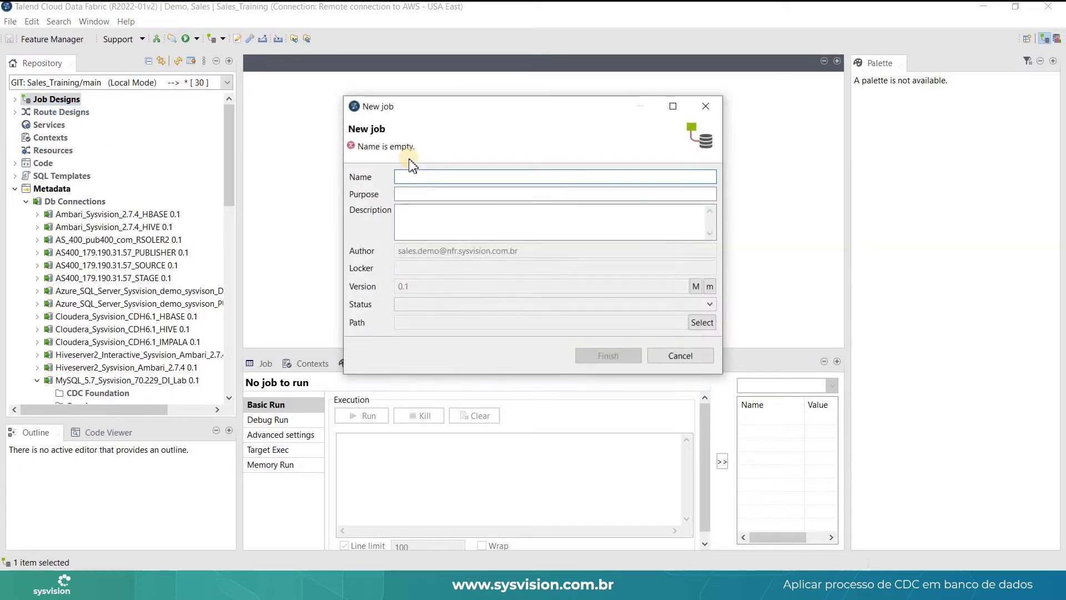
text(VendasNomeadas)
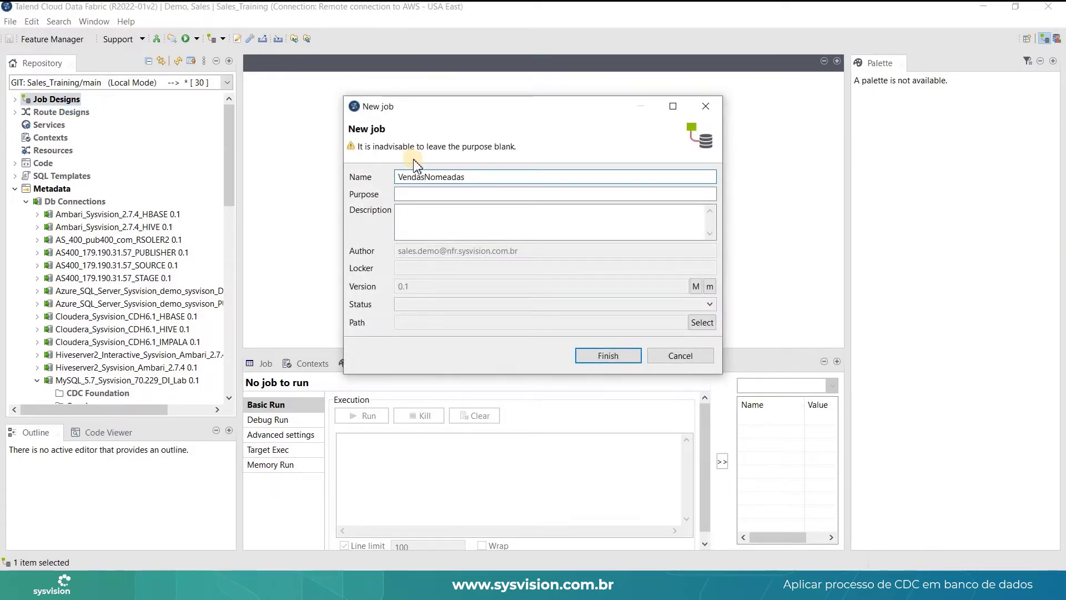
click(609, 356)
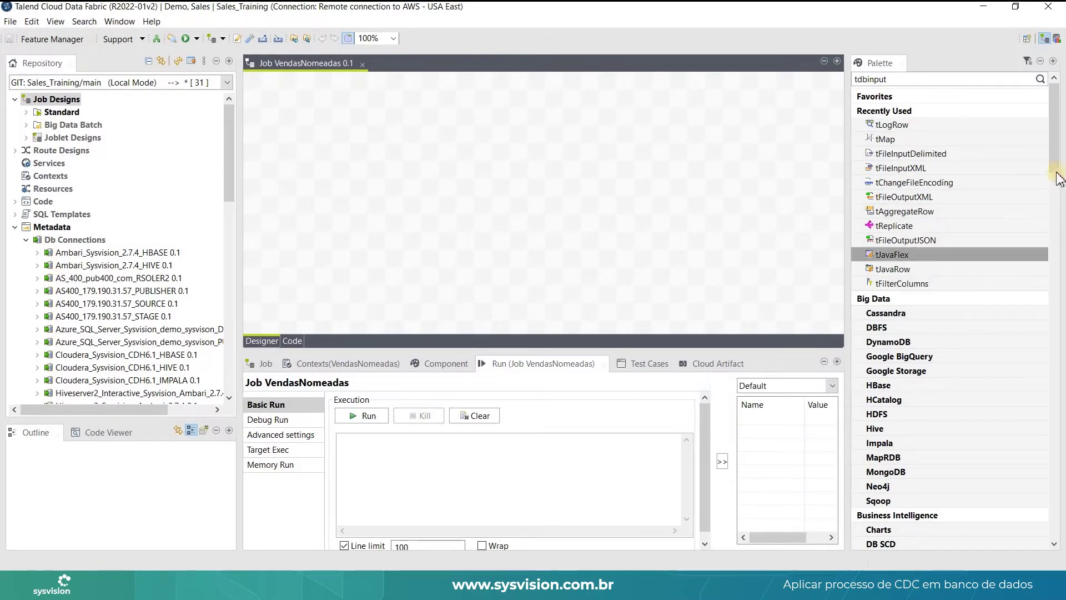
Survey the component categories in the palette, collapsing the expanded groups from Big Data onward
drag(1054, 160, 1060, 184)
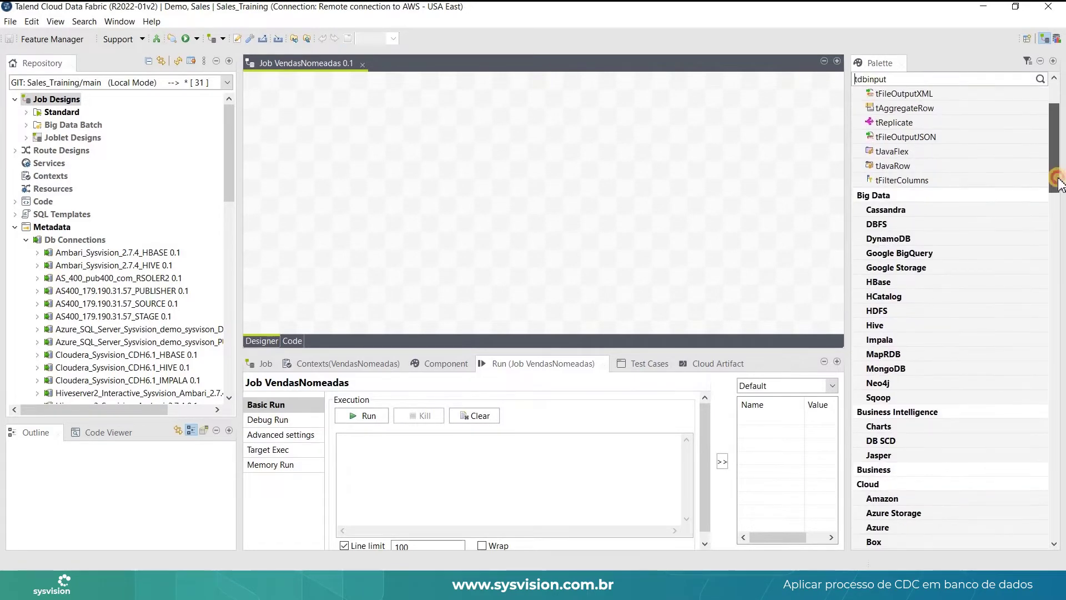
scroll(1058, 186, down, 3)
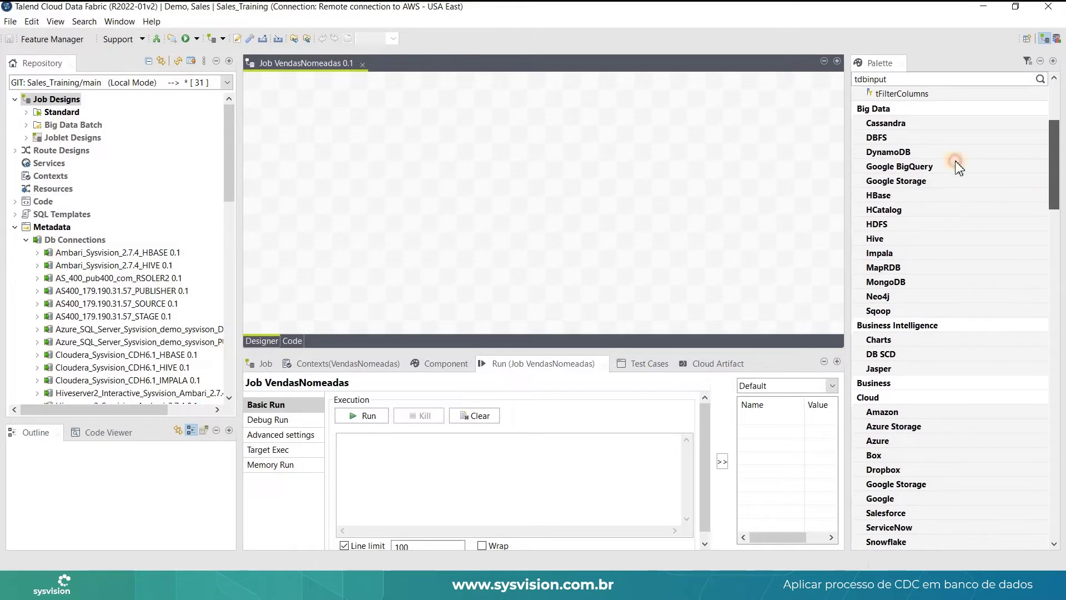
click(862, 108)
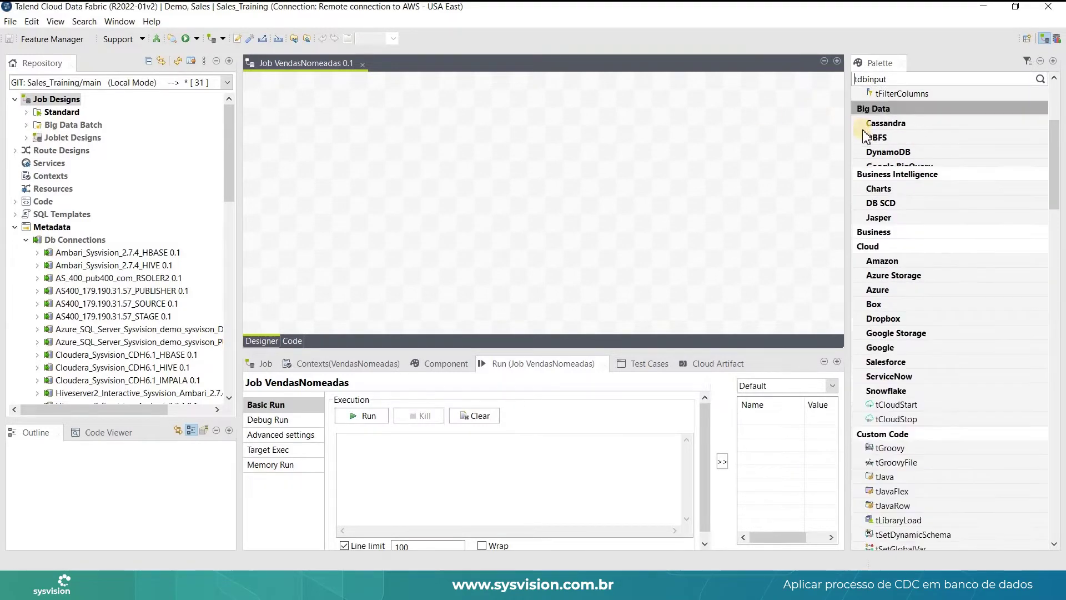
click(865, 123)
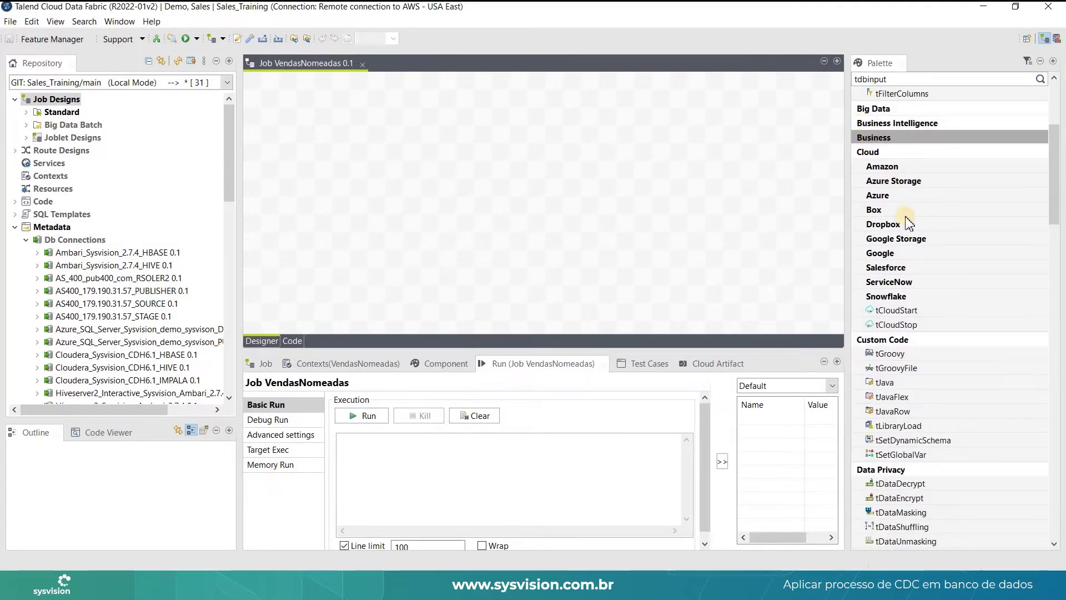
click(871, 150)
click(876, 168)
click(880, 181)
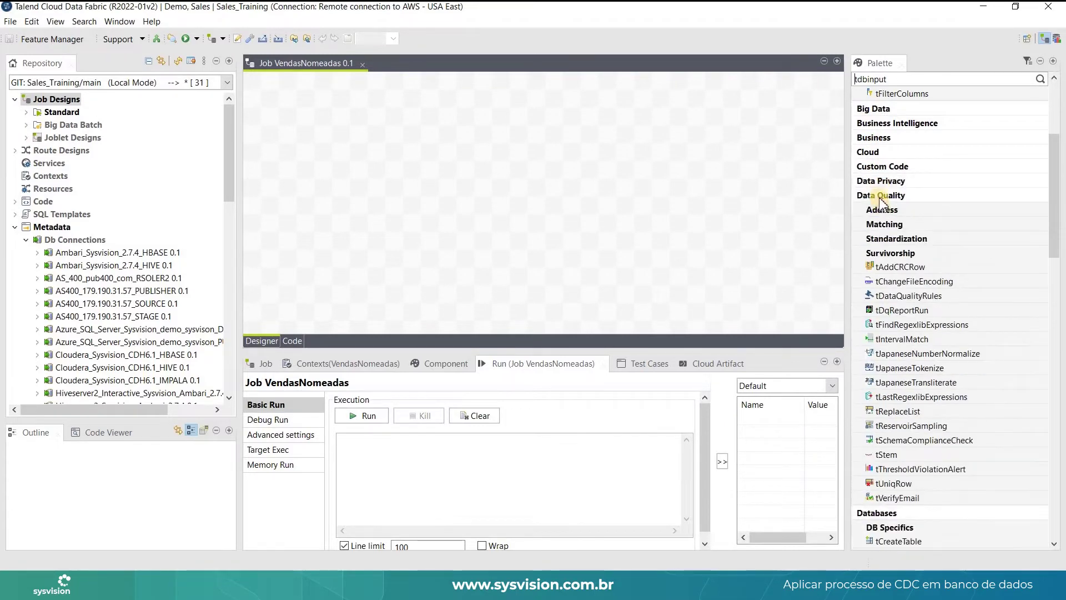
click(880, 196)
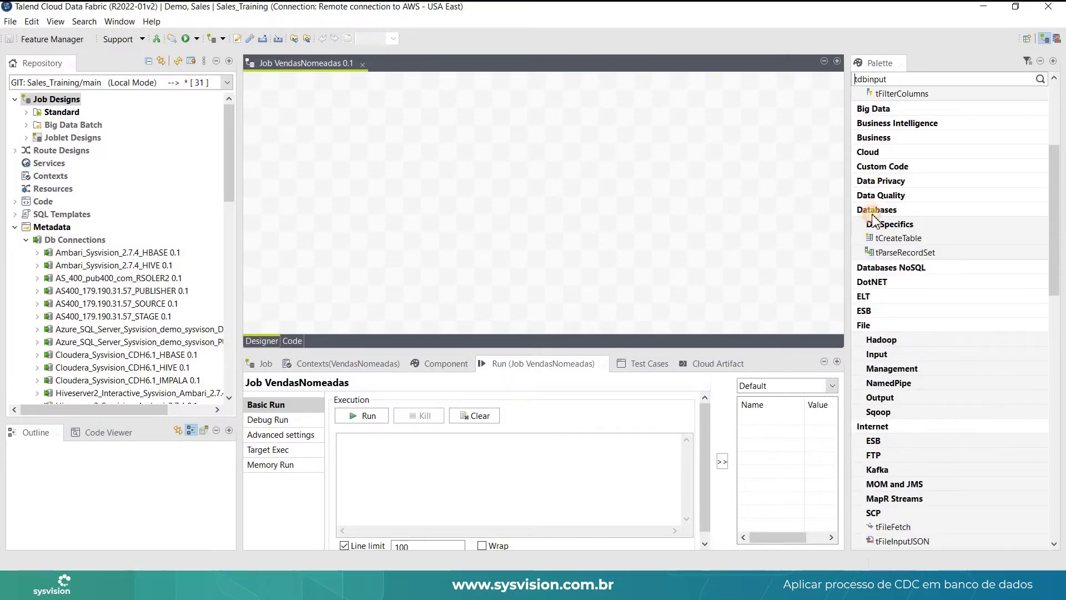
click(875, 211)
click(862, 283)
click(868, 297)
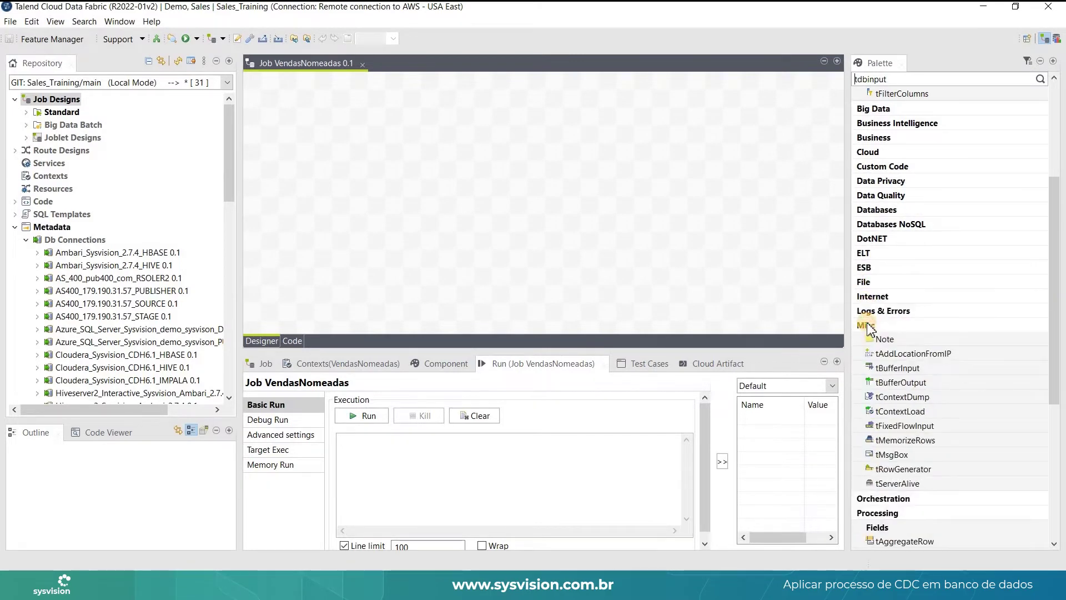
click(867, 326)
click(867, 356)
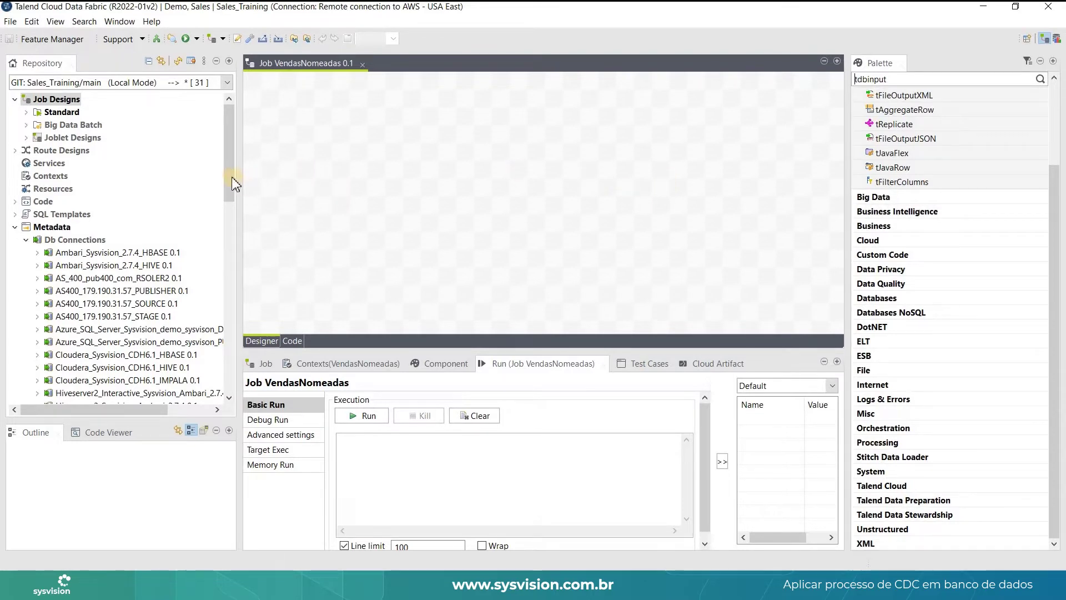
Add the vendas table schema from the MySQL DI_Lab connection to the job as a tDBInput(MySQL) component
drag(233, 183, 228, 222)
drag(92, 342, 315, 192)
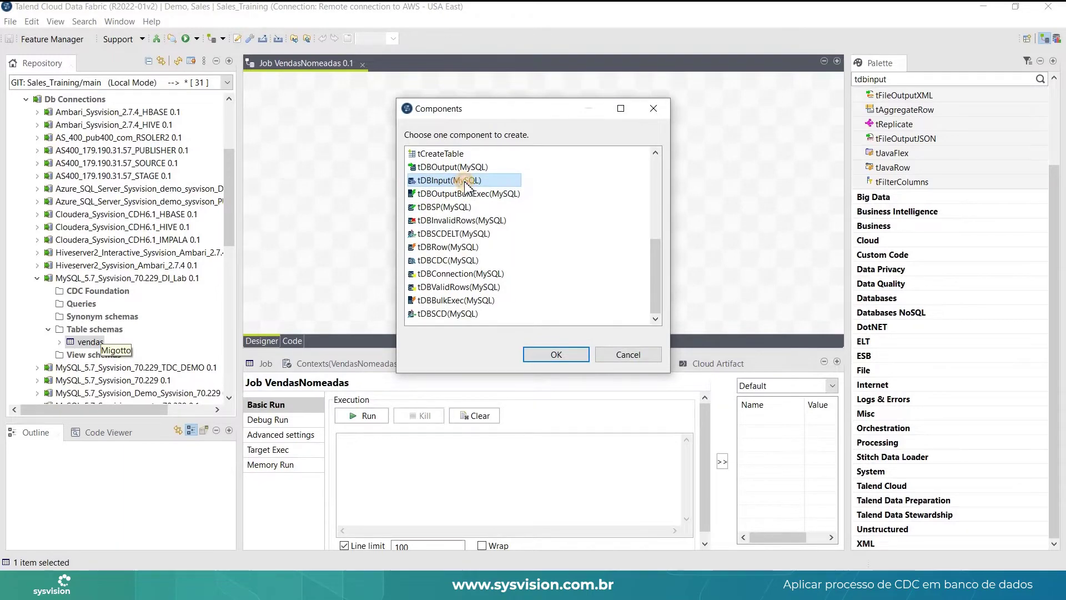
double_click(465, 182)
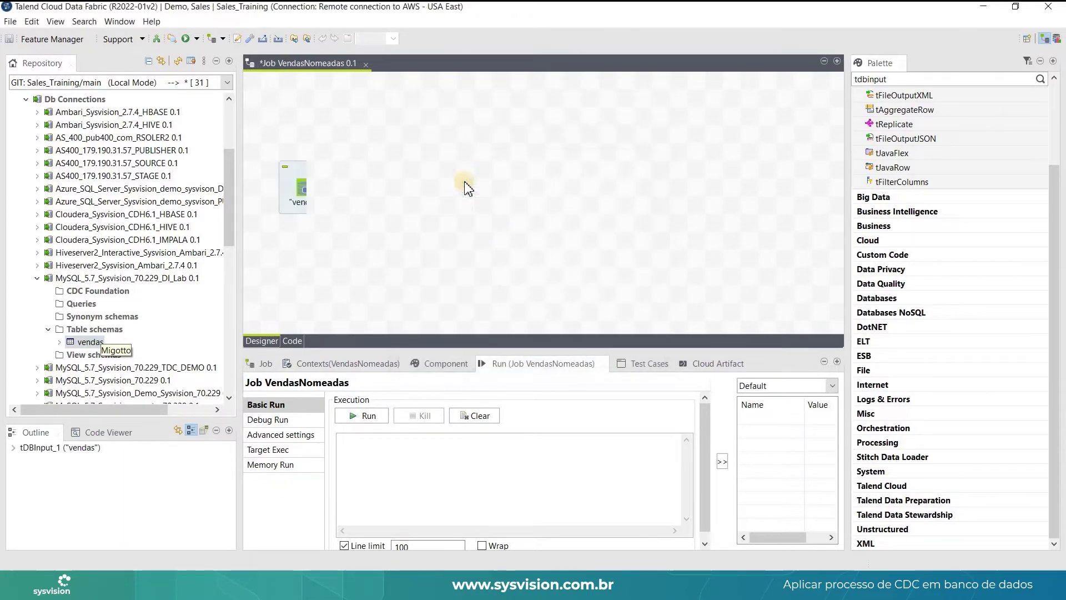
Review the vendas input's basic settings and SELECT query in an enlarged view, then restore the layout
click(308, 189)
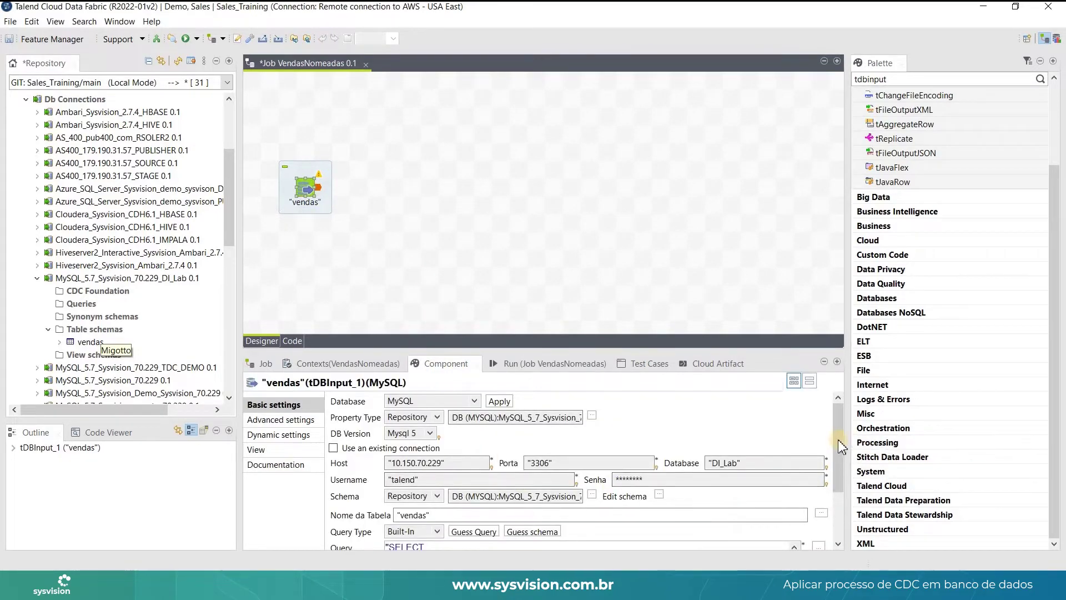
drag(838, 459, 838, 489)
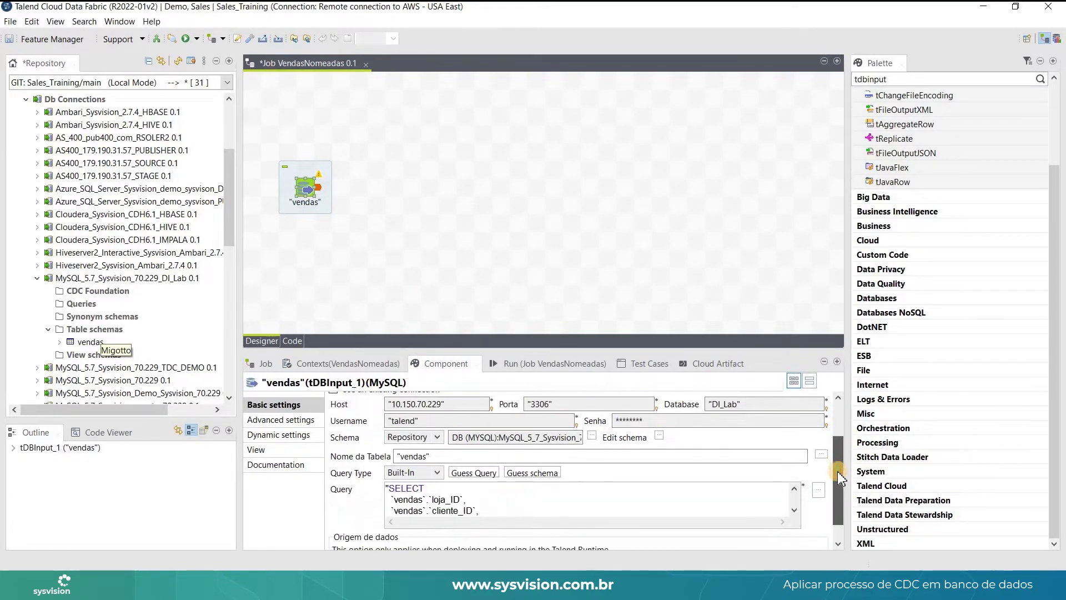
double_click(445, 366)
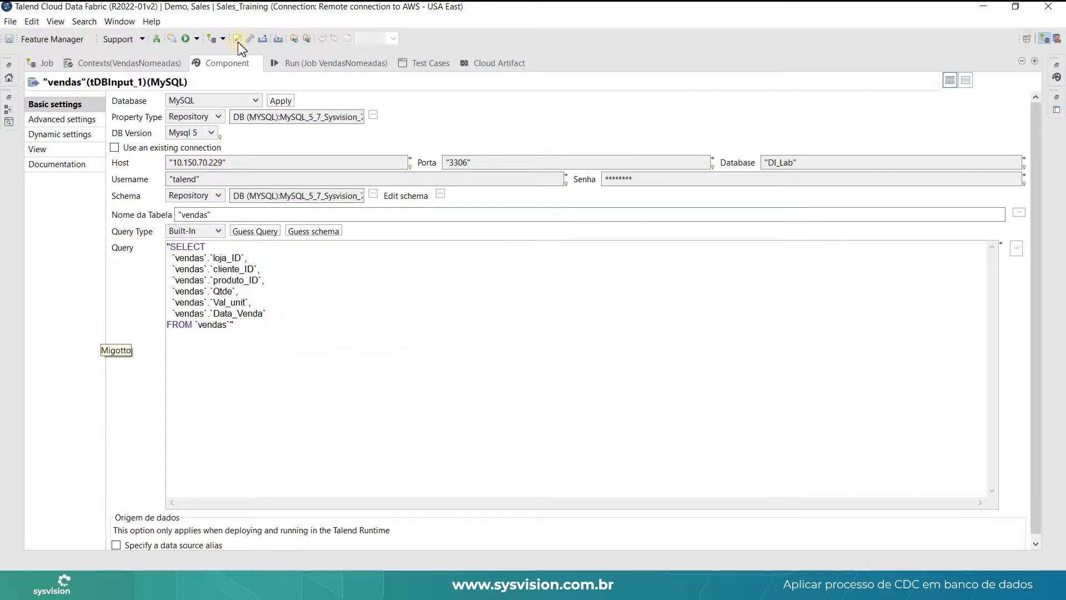
double_click(227, 64)
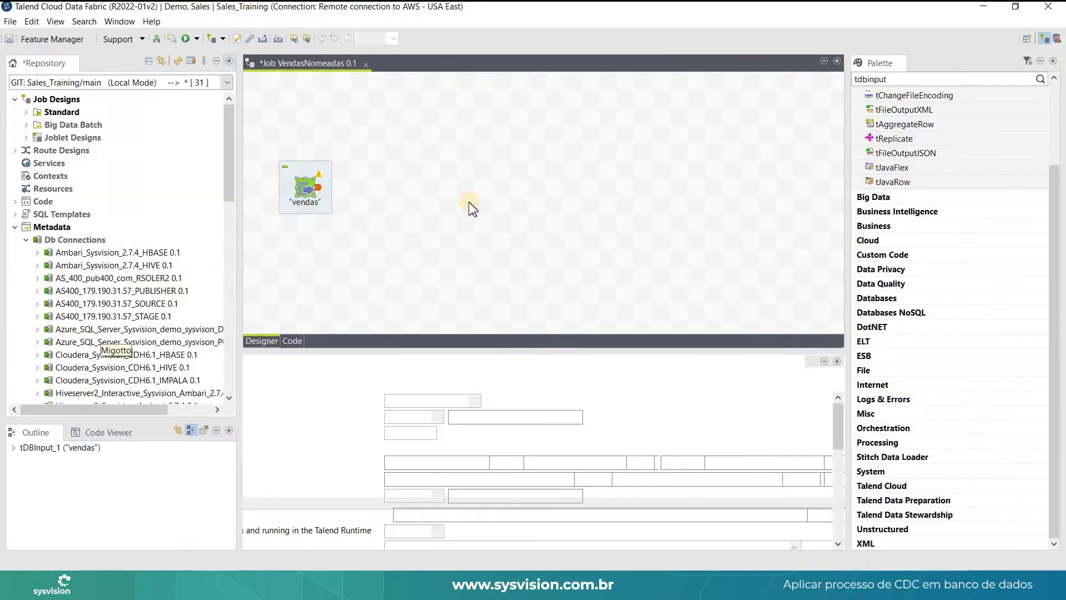
Preview the vendas input's rows in the data viewer, widening it to show every column, and close it
right_click(307, 193)
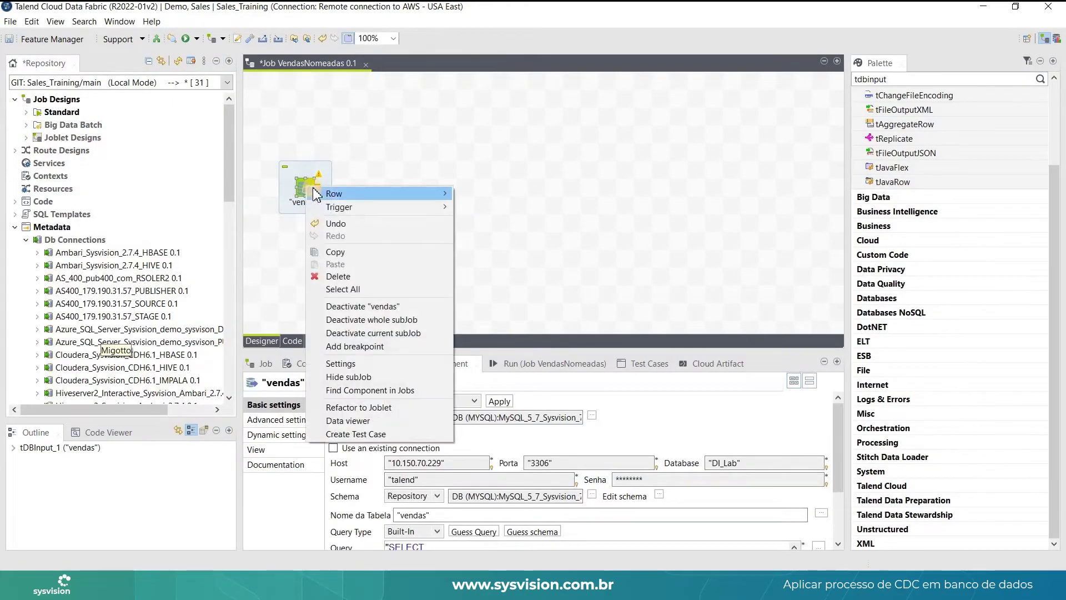
click(362, 422)
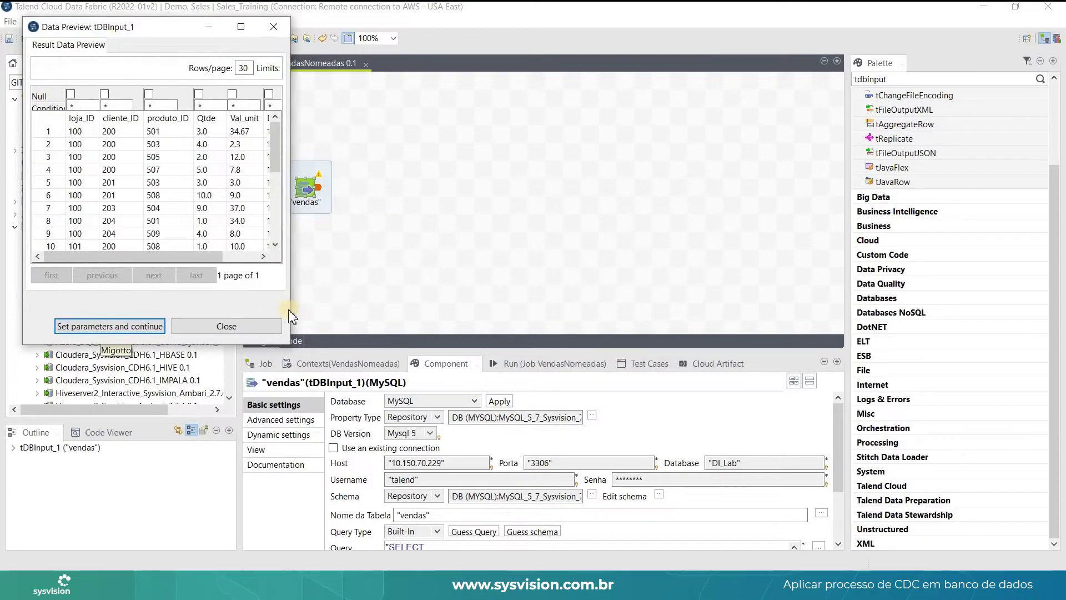
drag(293, 309, 593, 293)
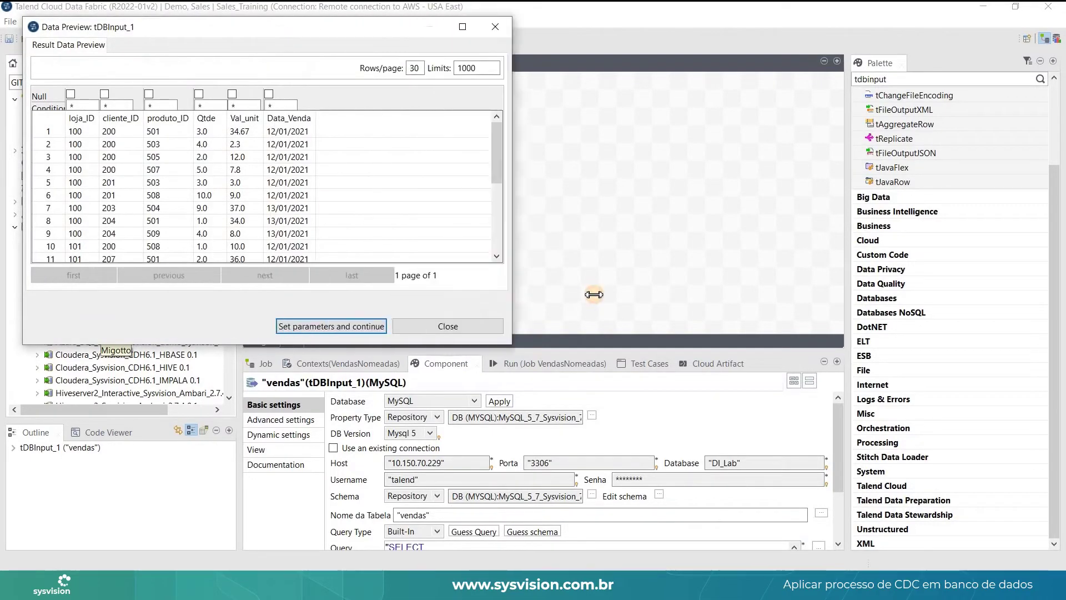
click(574, 25)
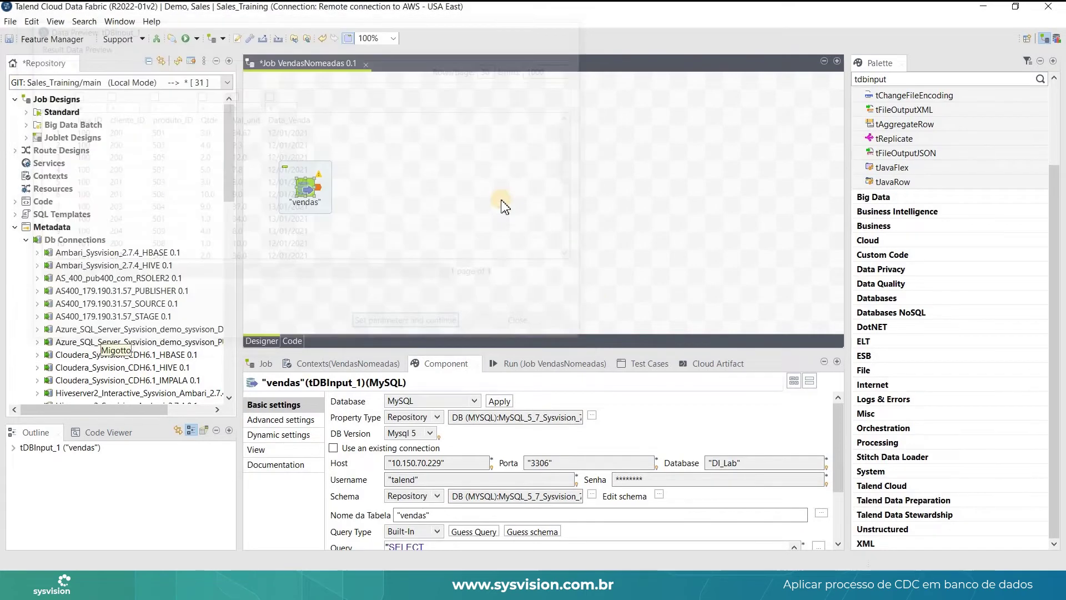
Collapse the database connections and add the CLIENTES delimited file metadata to the job as a tFileInputDelimited component
click(17, 227)
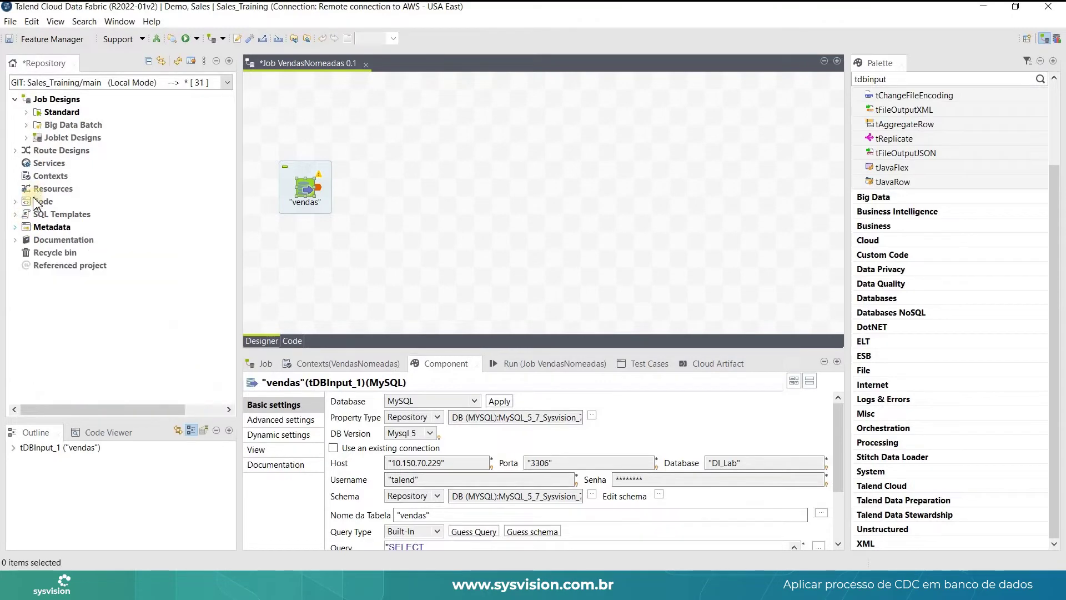
click(17, 227)
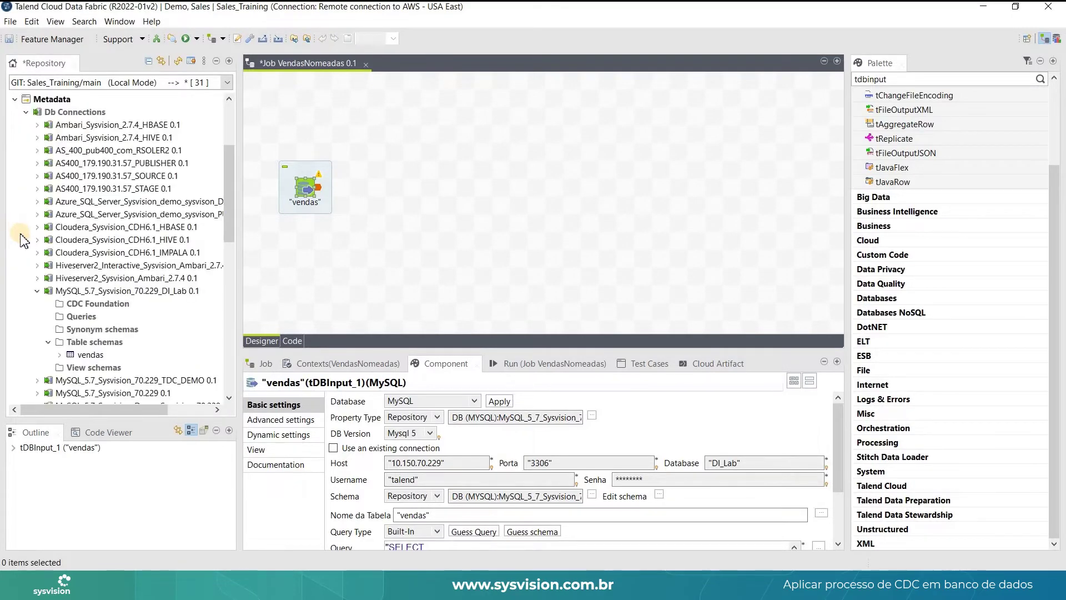
click(27, 112)
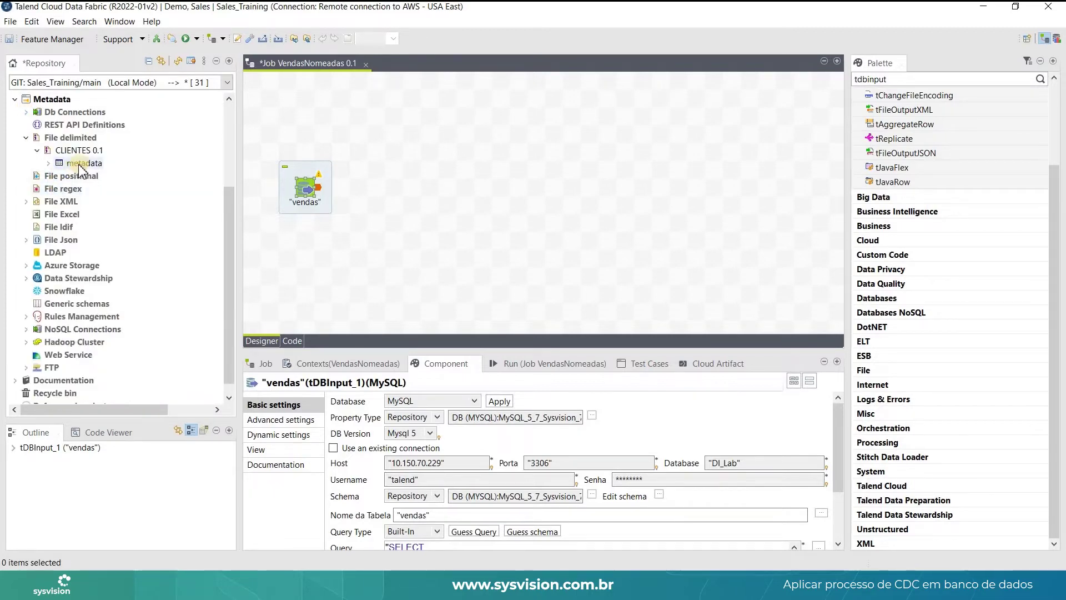
drag(80, 169, 432, 146)
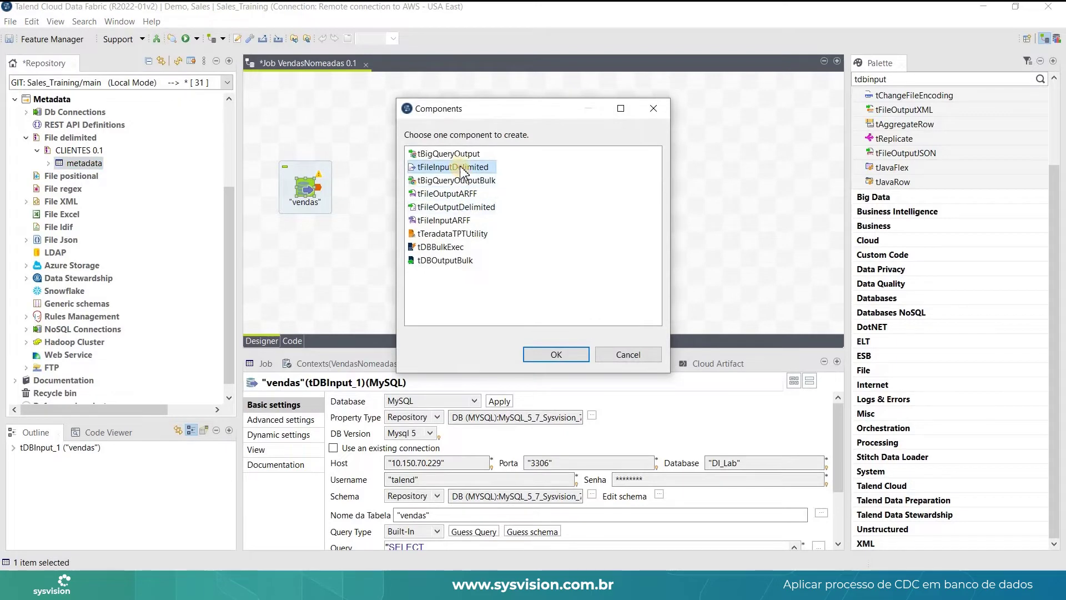
click(556, 355)
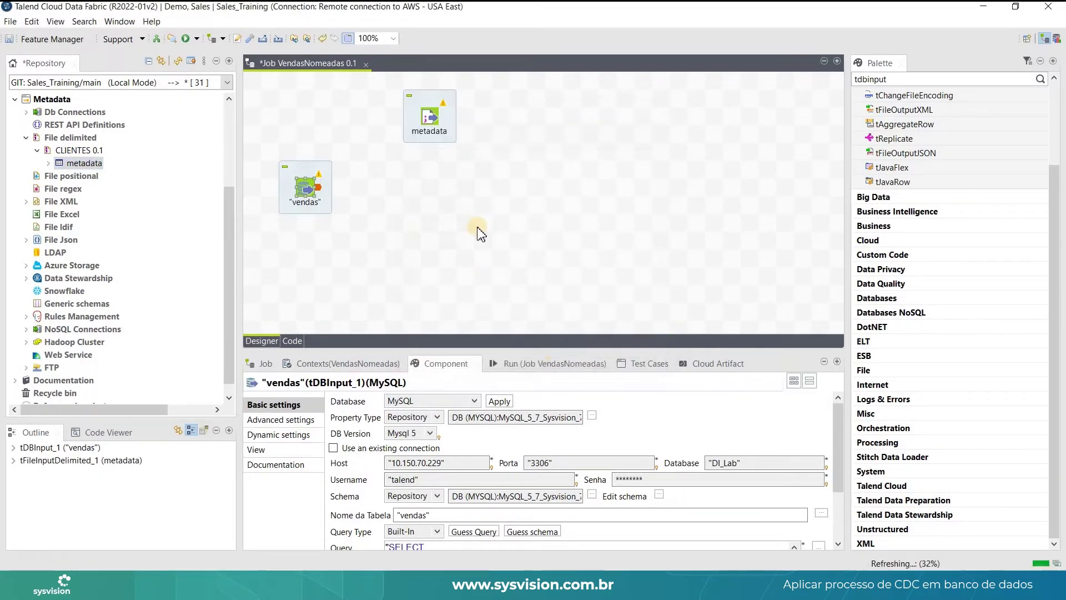
Check the delimited file input's basic settings and change its label to Clientes
click(433, 123)
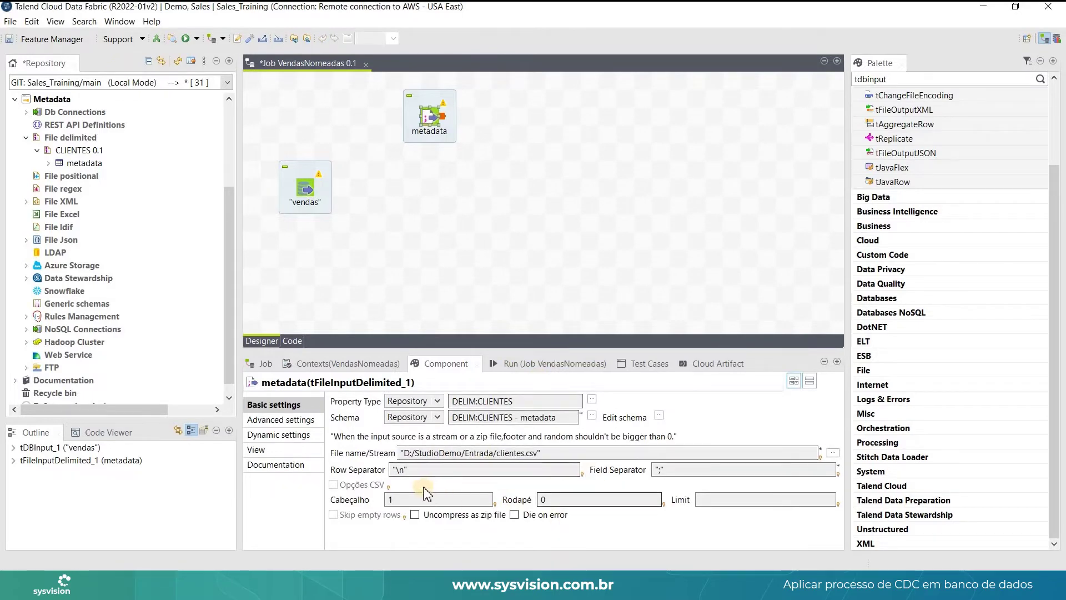
click(256, 449)
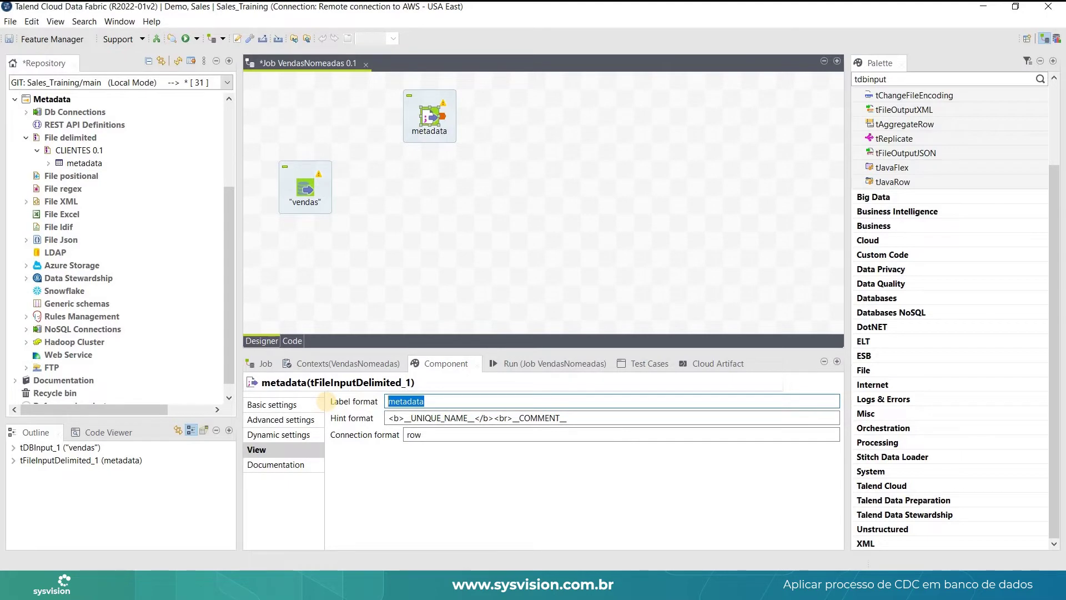
text(Cliente)
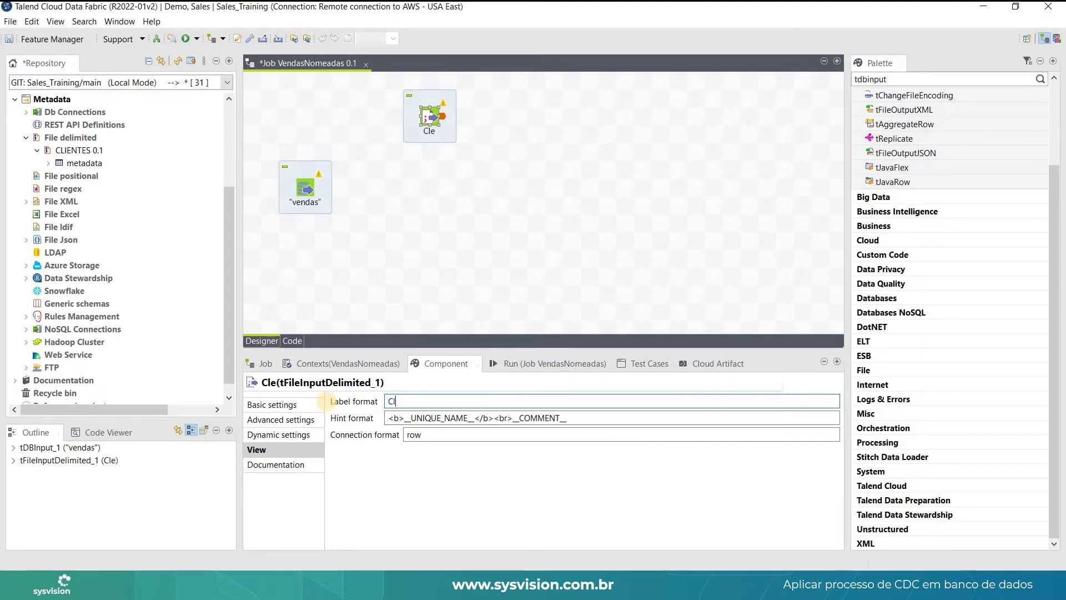
text(s])
key(BackSpace)
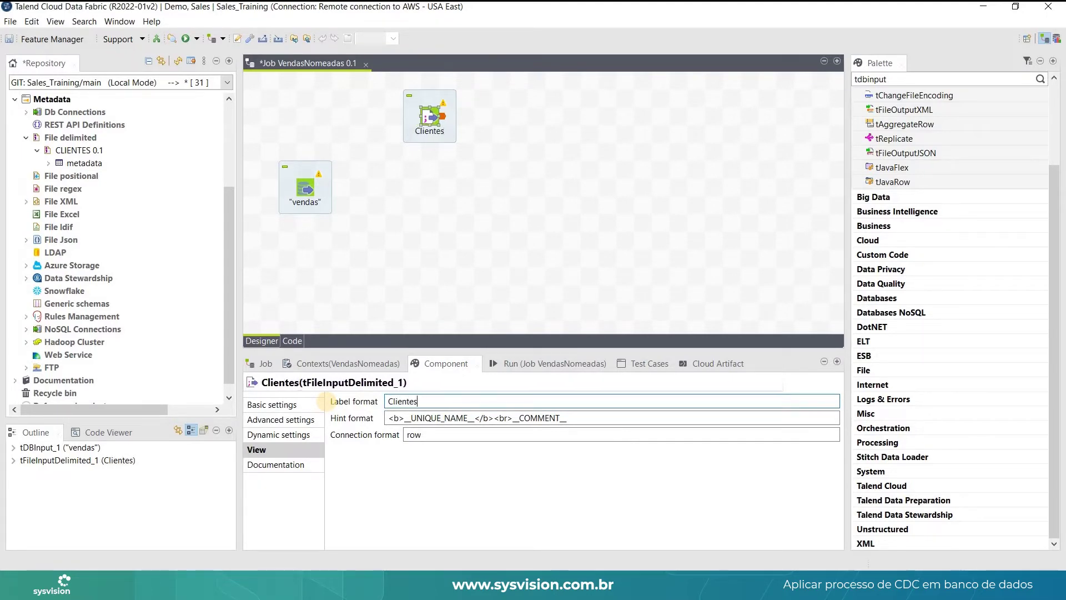
Change the label of the MySQL table input to Vendas
click(305, 188)
click(256, 449)
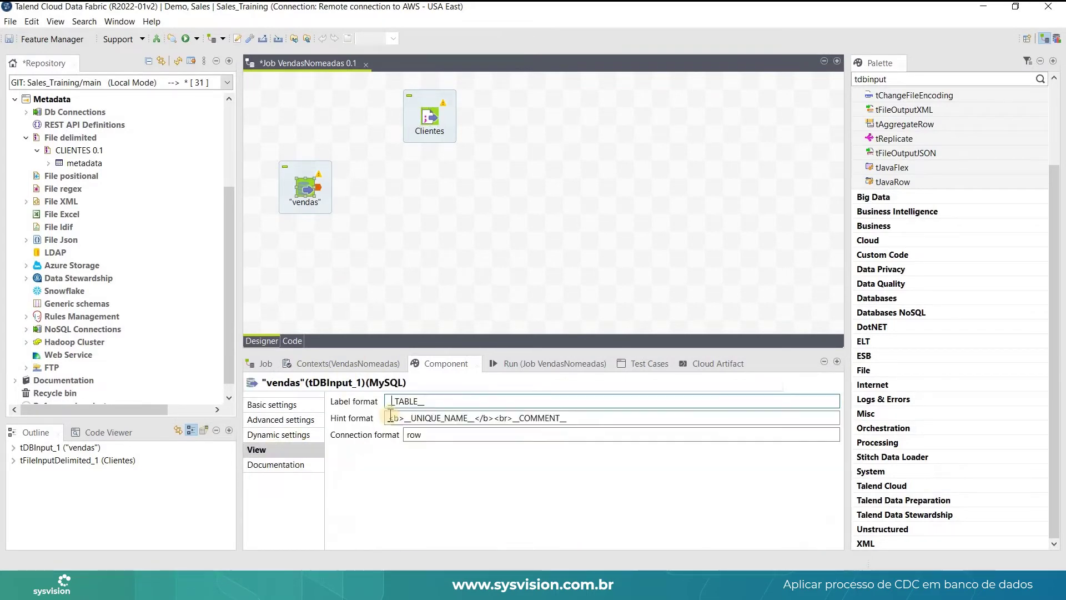
text(Vendas)
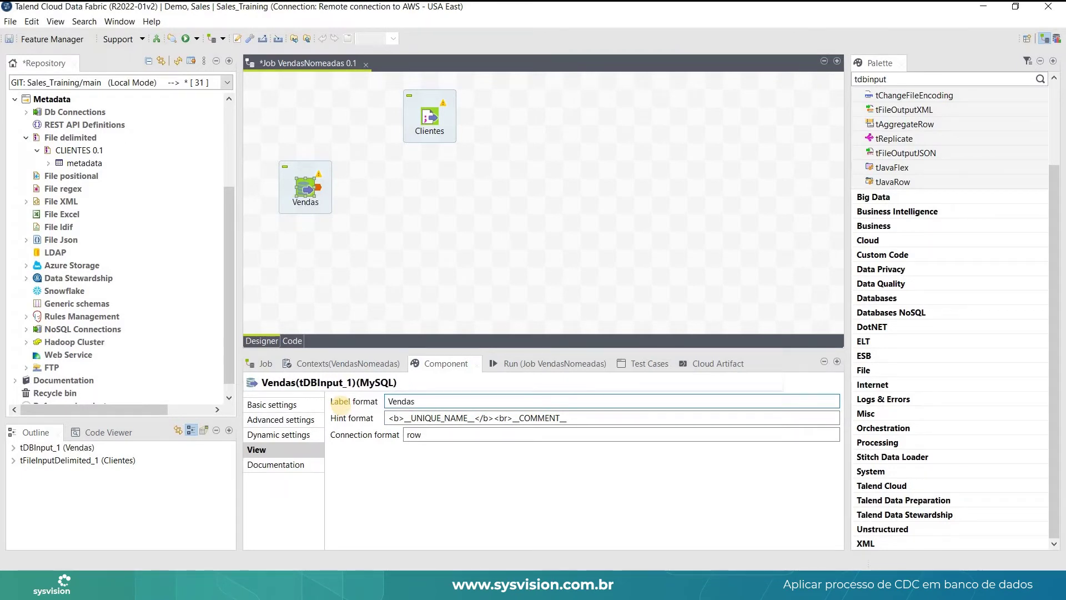
Preview the rows of the Clientes file input in the data viewer
right_click(433, 123)
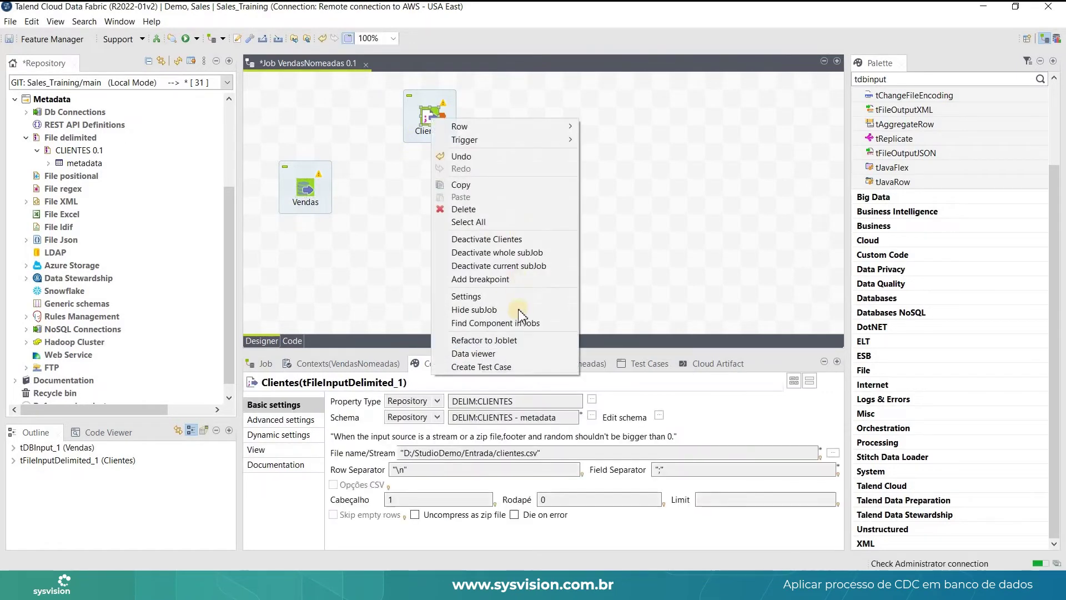
click(512, 353)
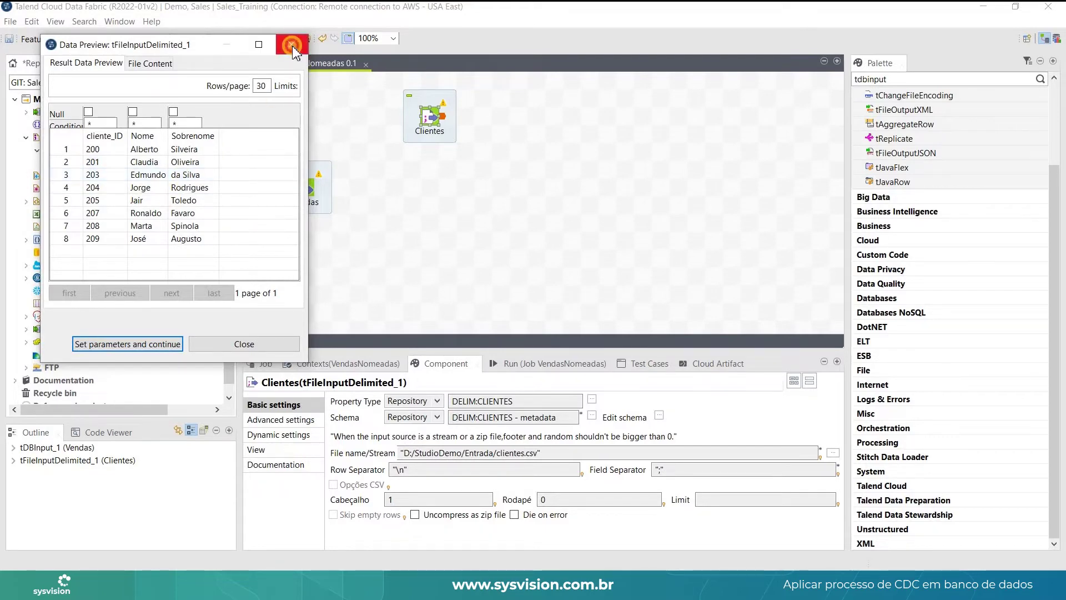
Close the Clientes data preview and move the Vendas component slightly lower on the job canvas
click(292, 45)
click(313, 200)
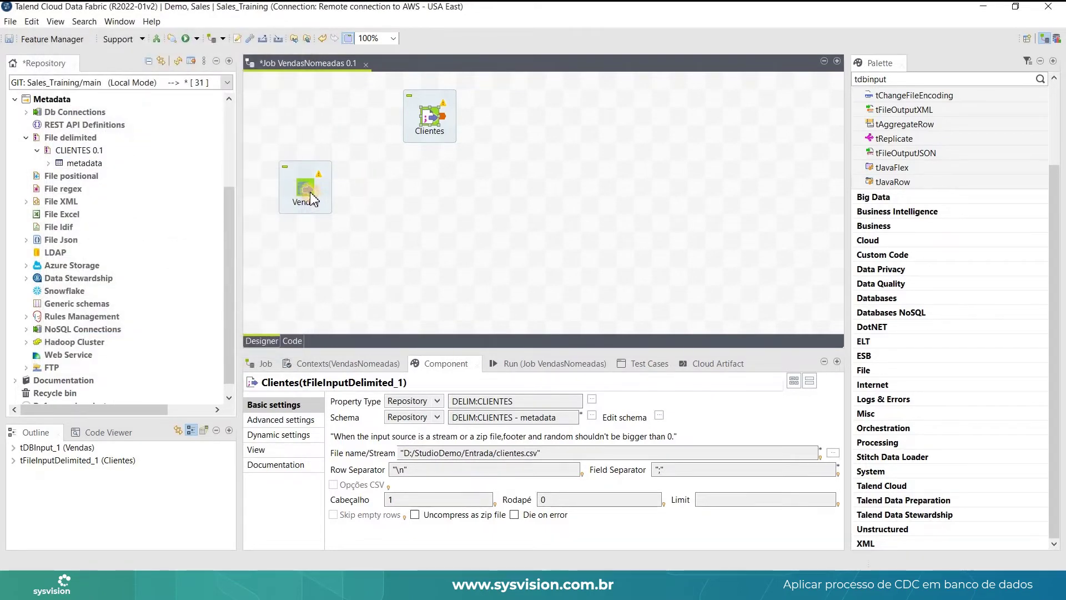
right_click(313, 209)
click(361, 188)
drag(304, 188, 423, 209)
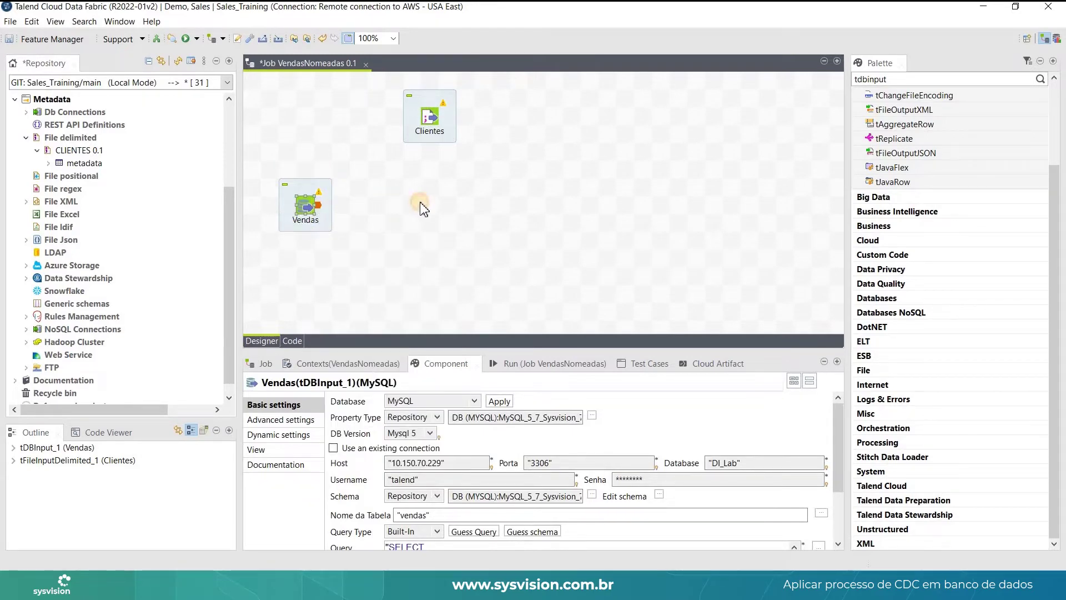
Add a tMap component beside Vendas and align it directly below Clientes
click(423, 208)
text(tMap)
key(Return)
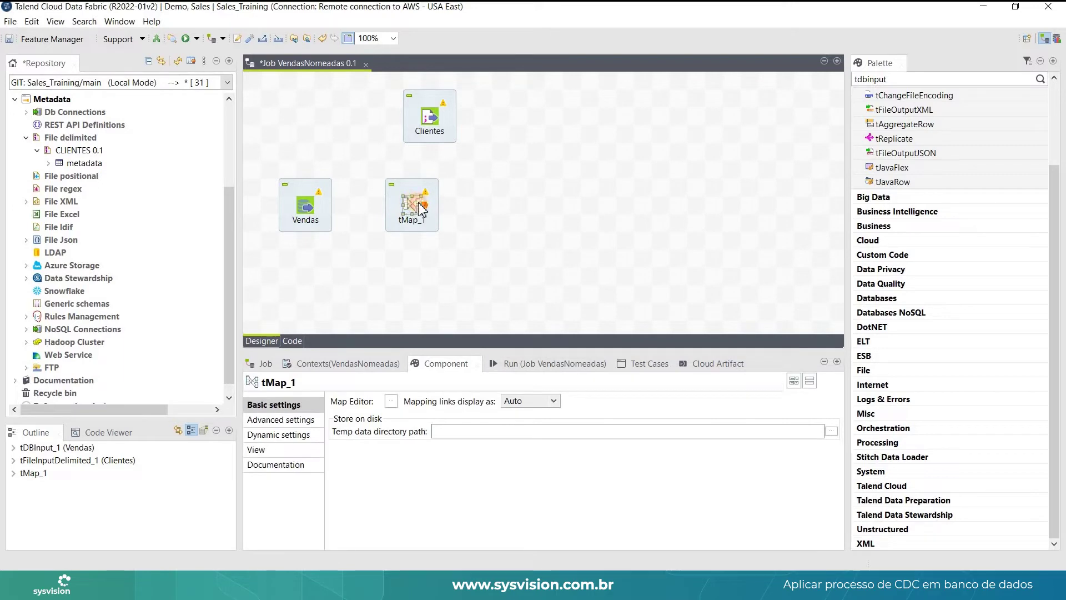
drag(432, 209, 450, 209)
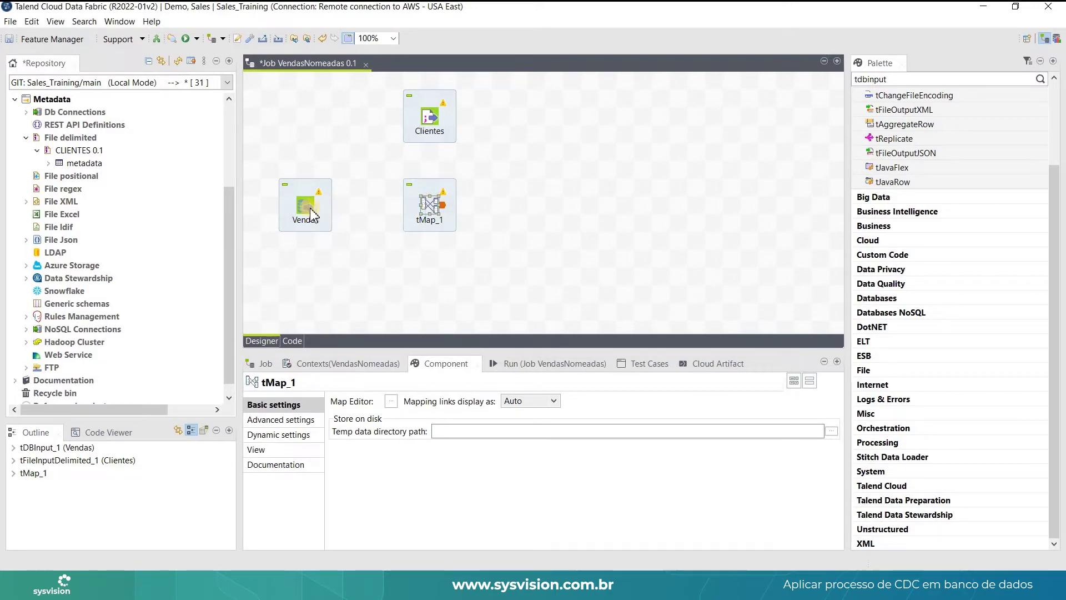
Connect Vendas to tMap_1 with a Main row and rename the link vendas
click(309, 208)
right_click(309, 207)
mouse_move(438, 215)
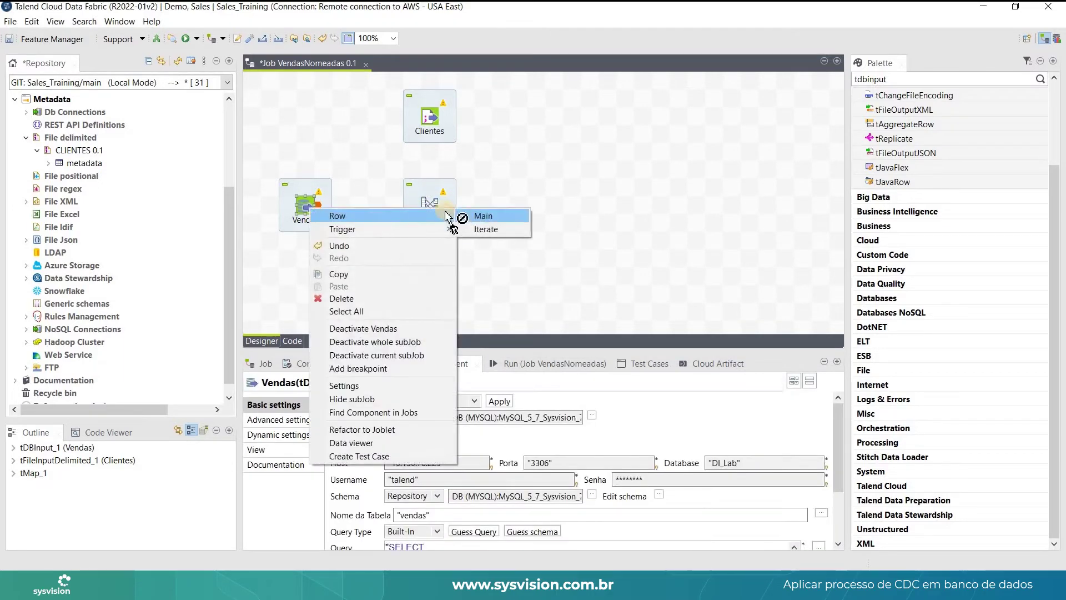
click(472, 217)
click(431, 210)
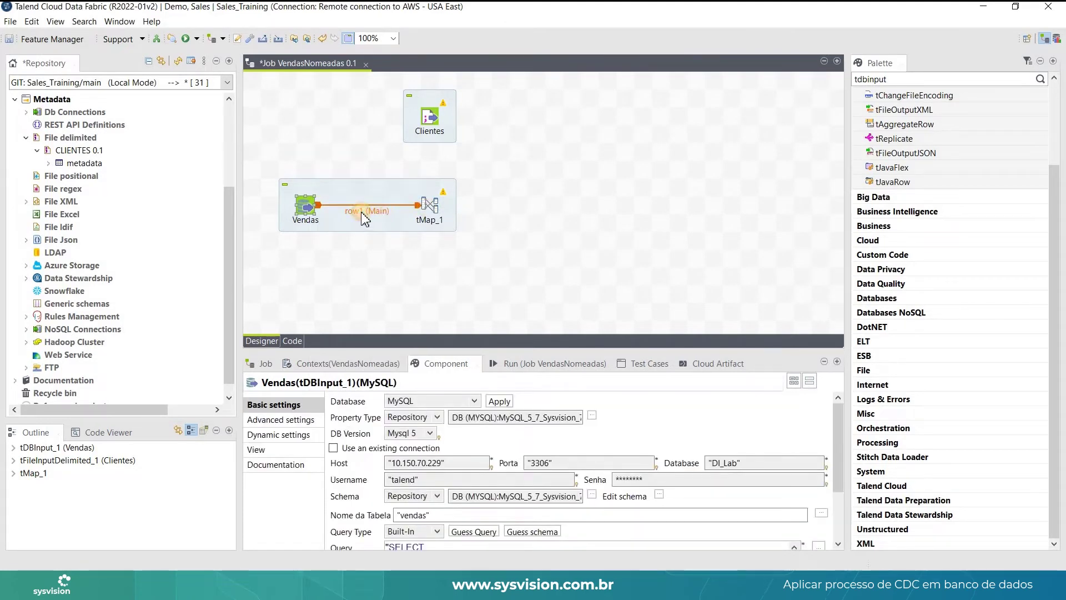
click(365, 216)
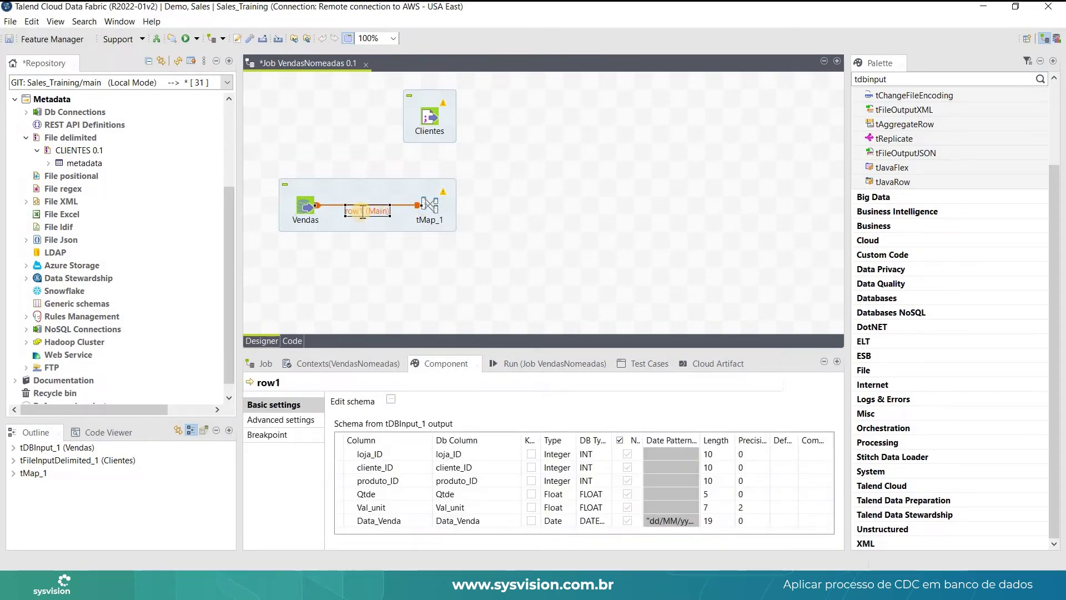
text(vendas)
key(Return)
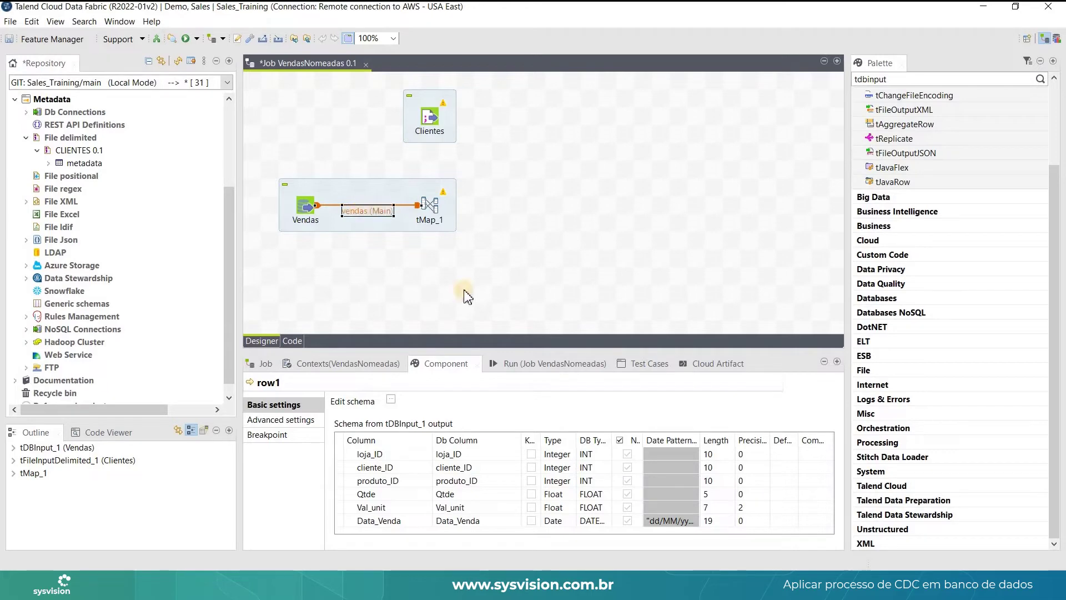
Connect Clientes to tMap_1 with a Main row as the lookup and rename the link clientes
right_click(432, 123)
mouse_move(550, 127)
click(604, 125)
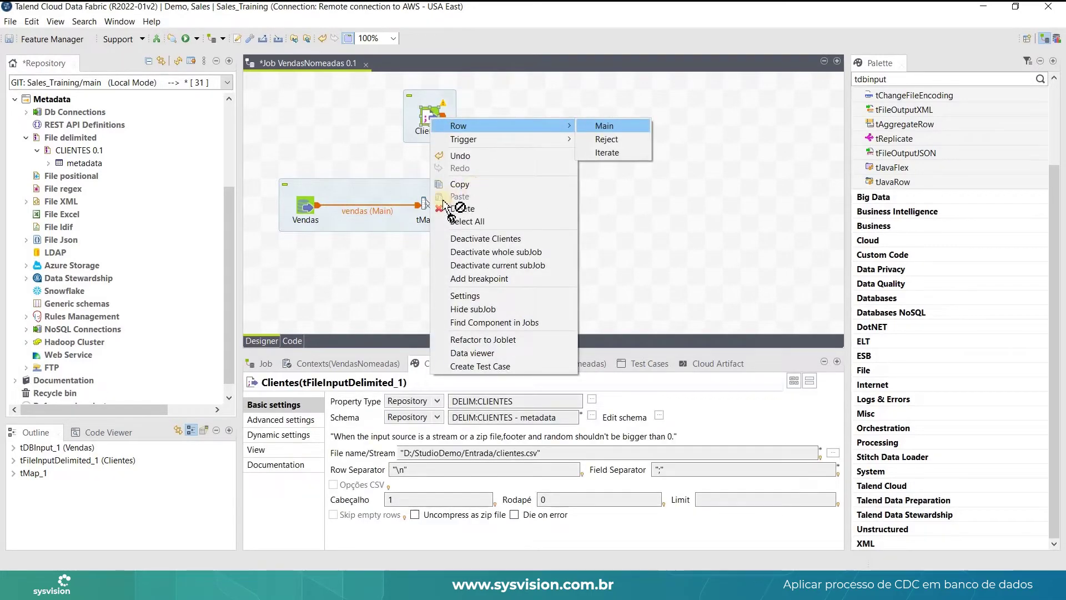
click(432, 189)
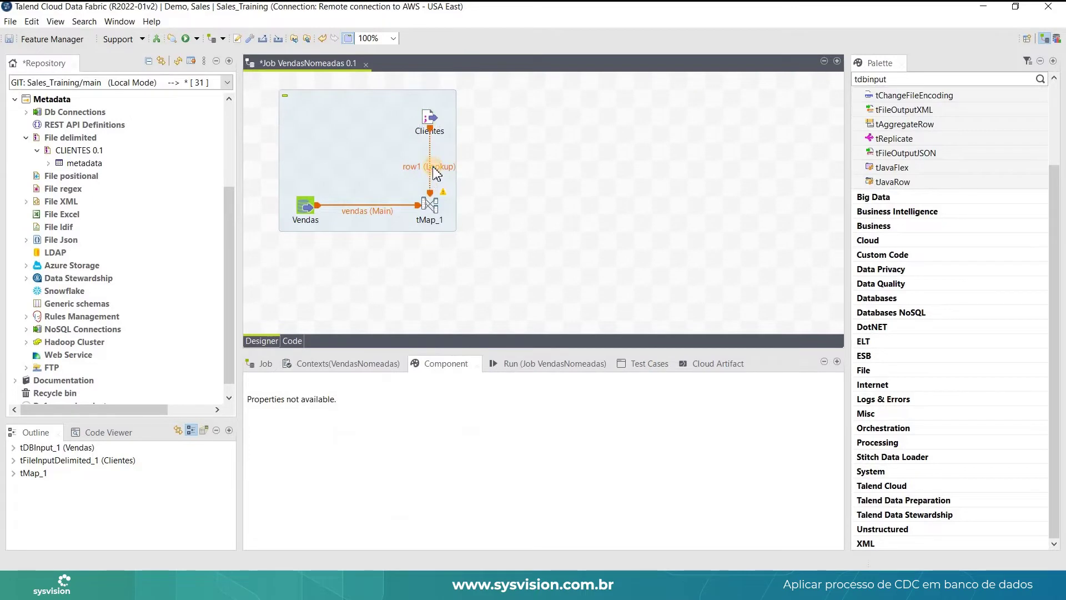
click(436, 172)
click(433, 166)
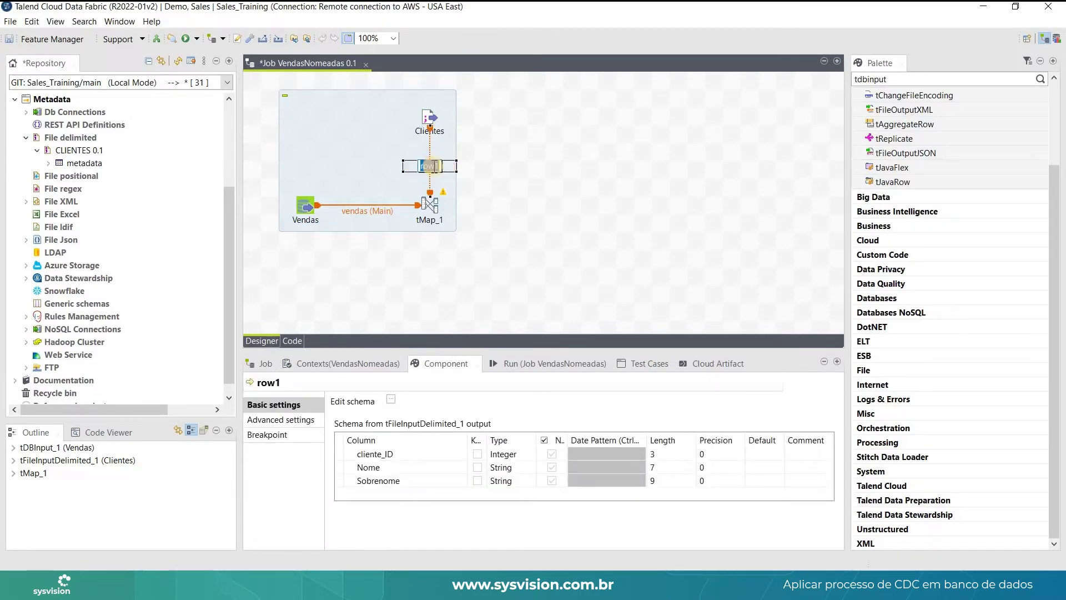
text(clientes)
key(Return)
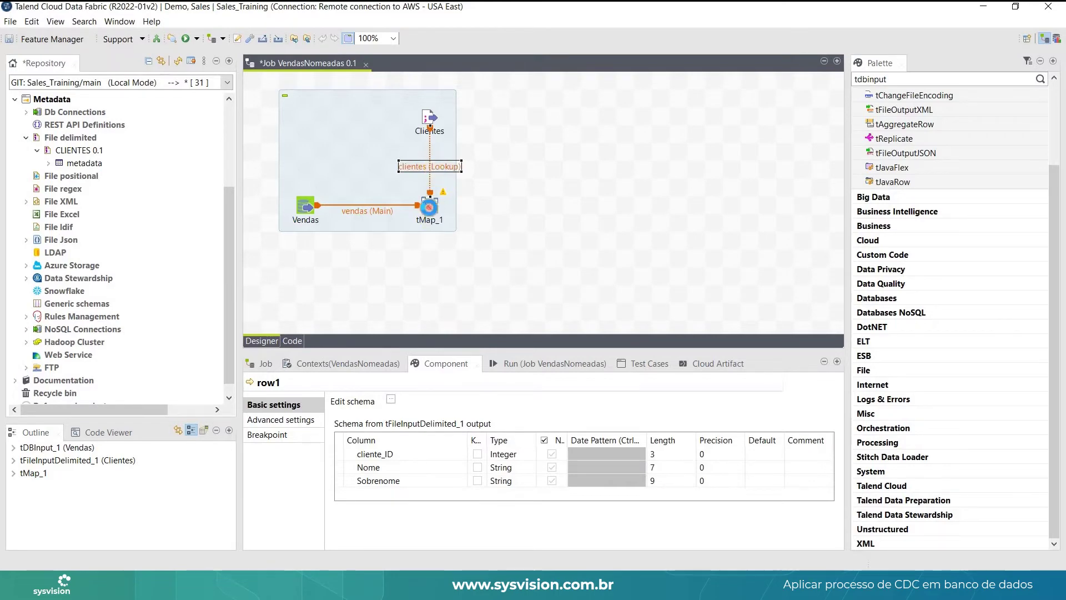
Open the tMap_1 map editor, add a new output named vendasNomeadas and enlarge its table
double_click(429, 208)
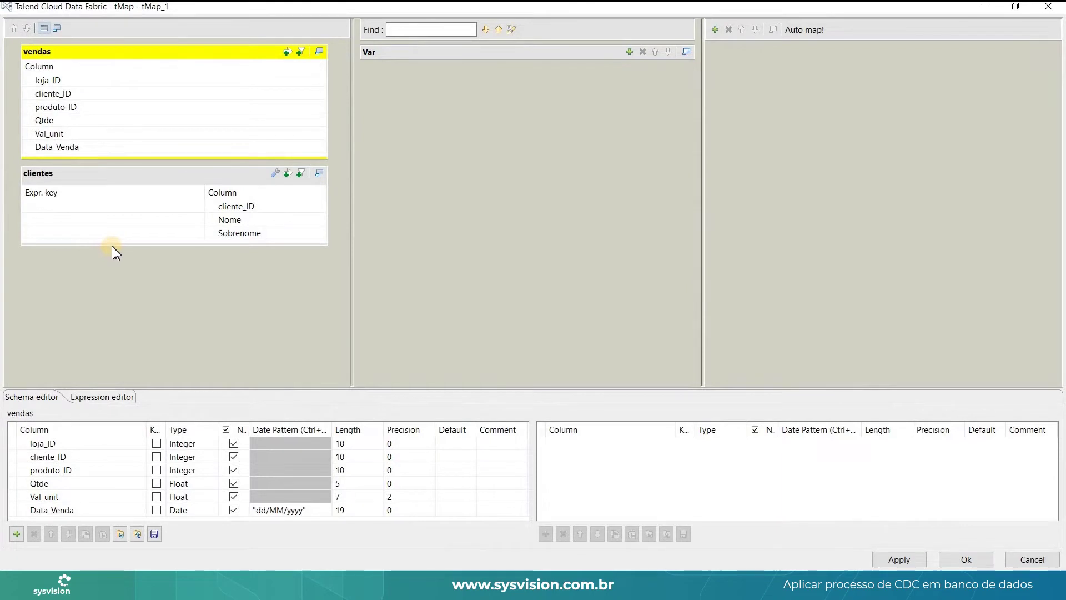
drag(113, 244, 118, 280)
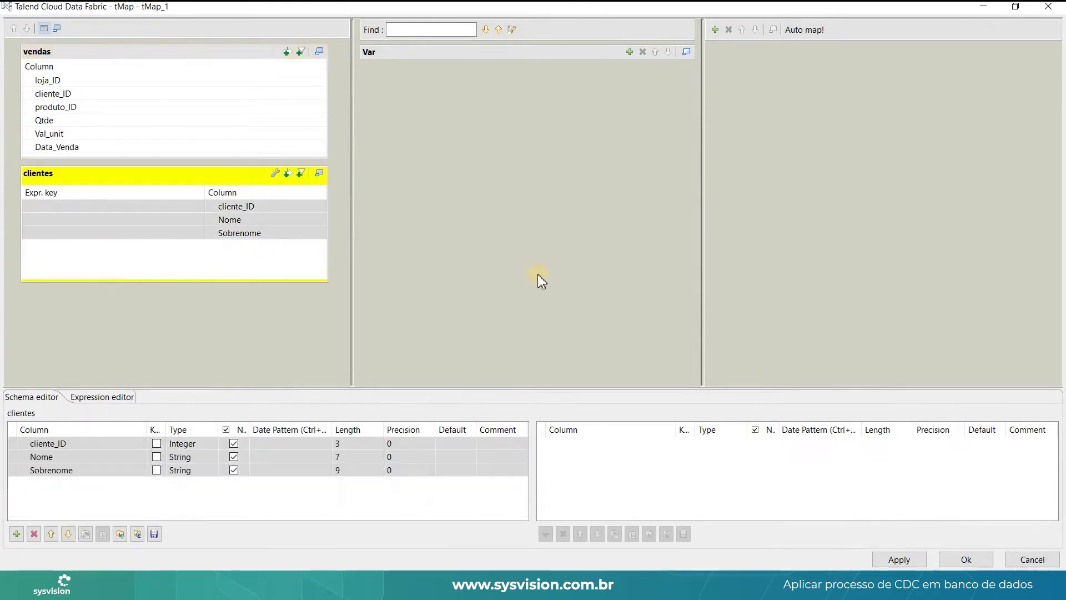
click(715, 29)
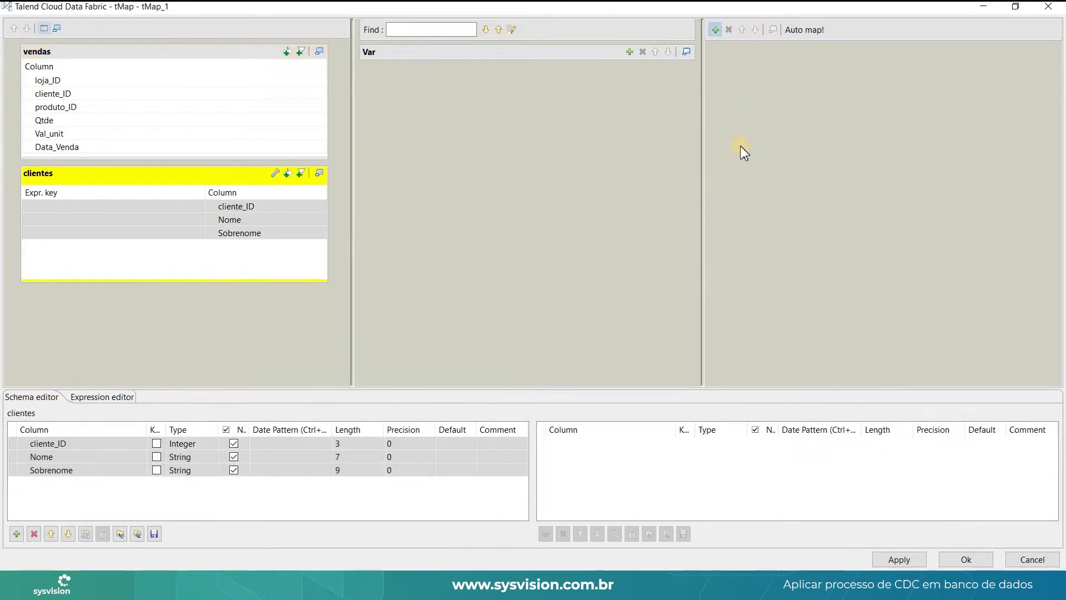
key(Tab)
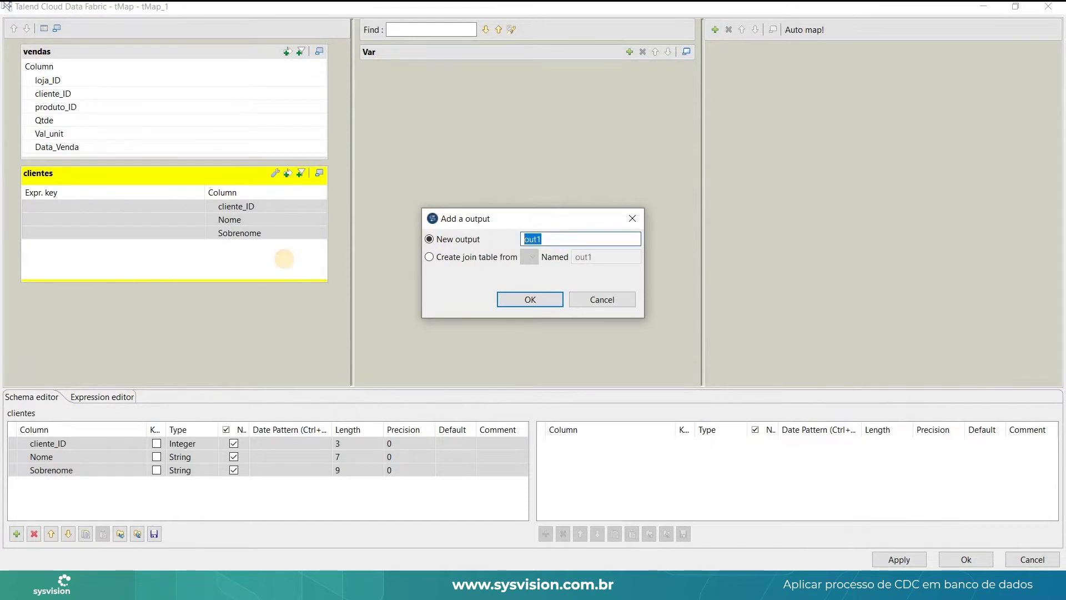
text(vendas)
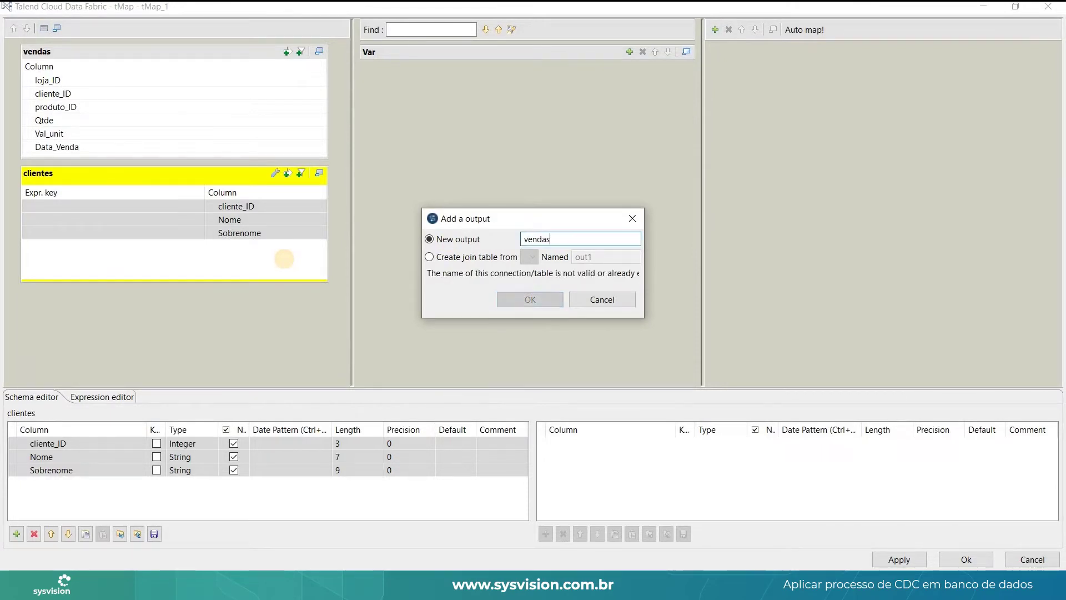
text(Nomeadas)
key(Return)
drag(800, 90, 781, 240)
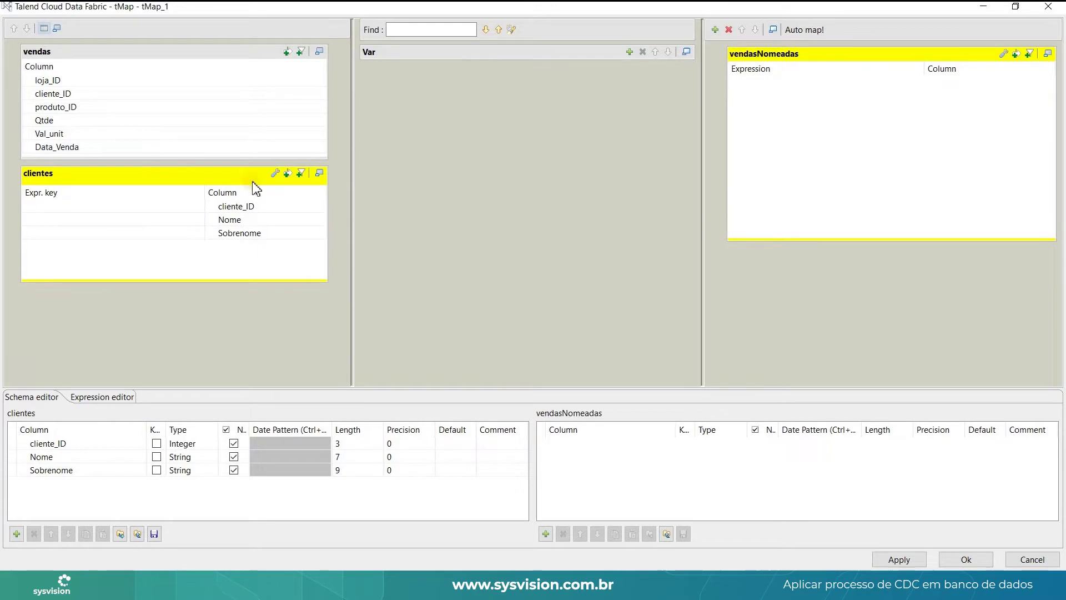
Join clientes to vendas on cliente_ID and set the lookup's Join Model to Inner Join
click(139, 98)
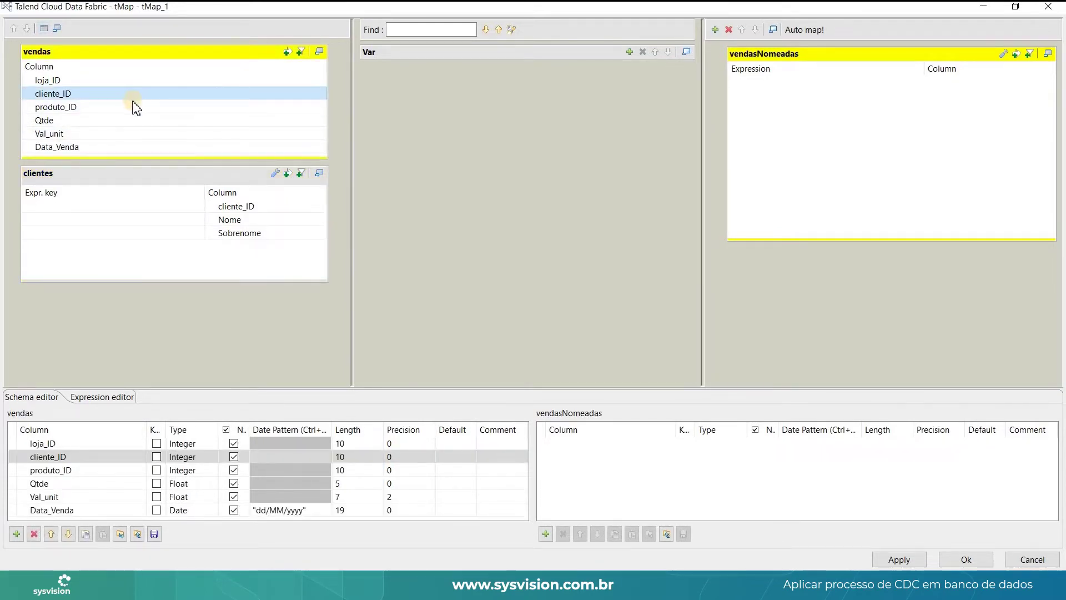
mouse_move(136, 97)
mouse_down()
mouse_move(169, 124)
mouse_move(185, 218)
mouse_up()
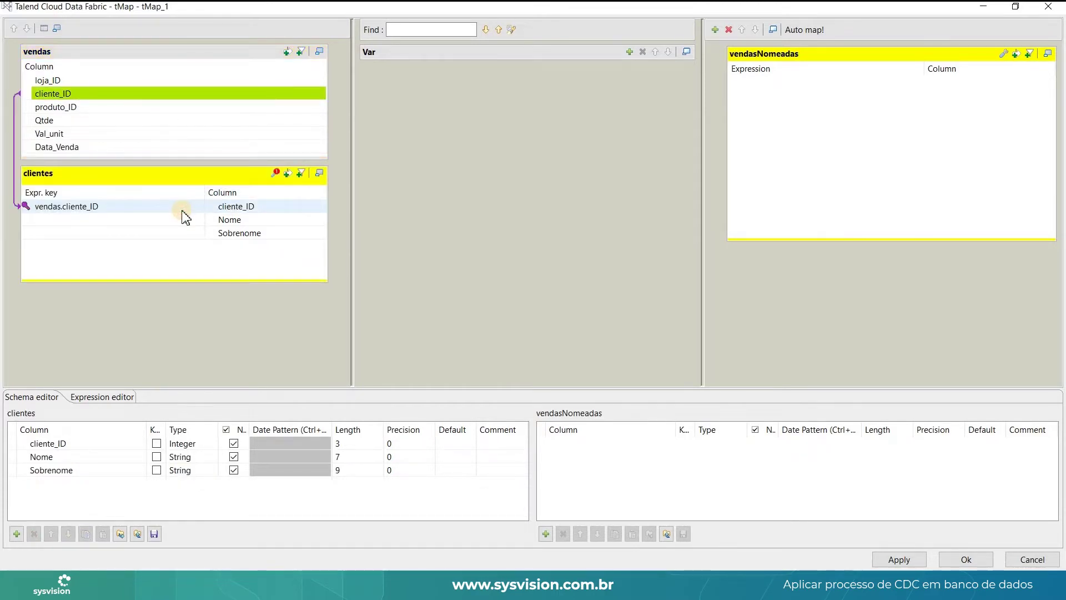
click(275, 174)
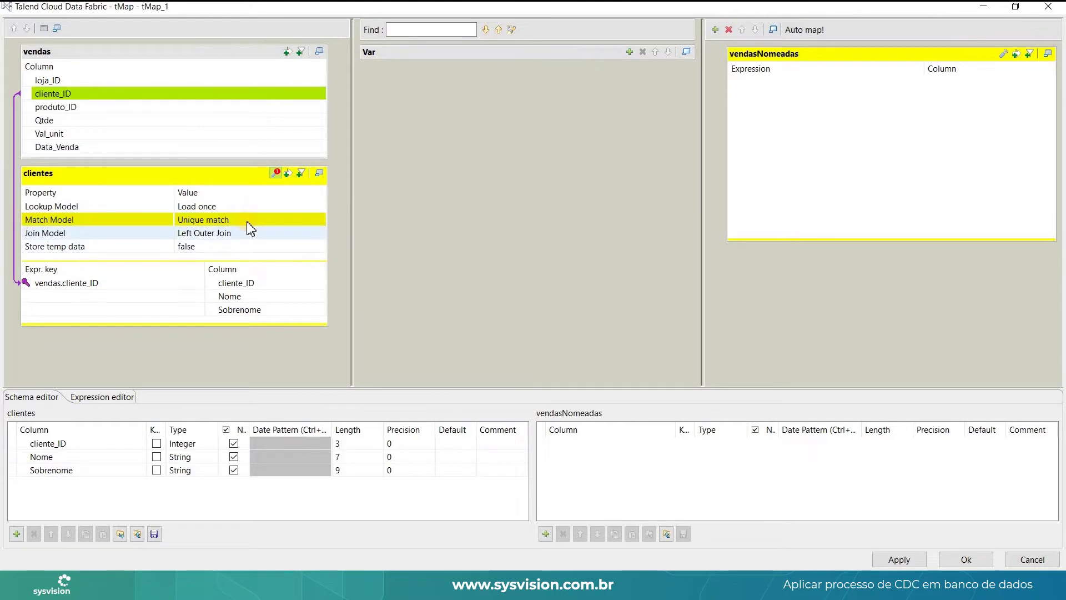
click(247, 233)
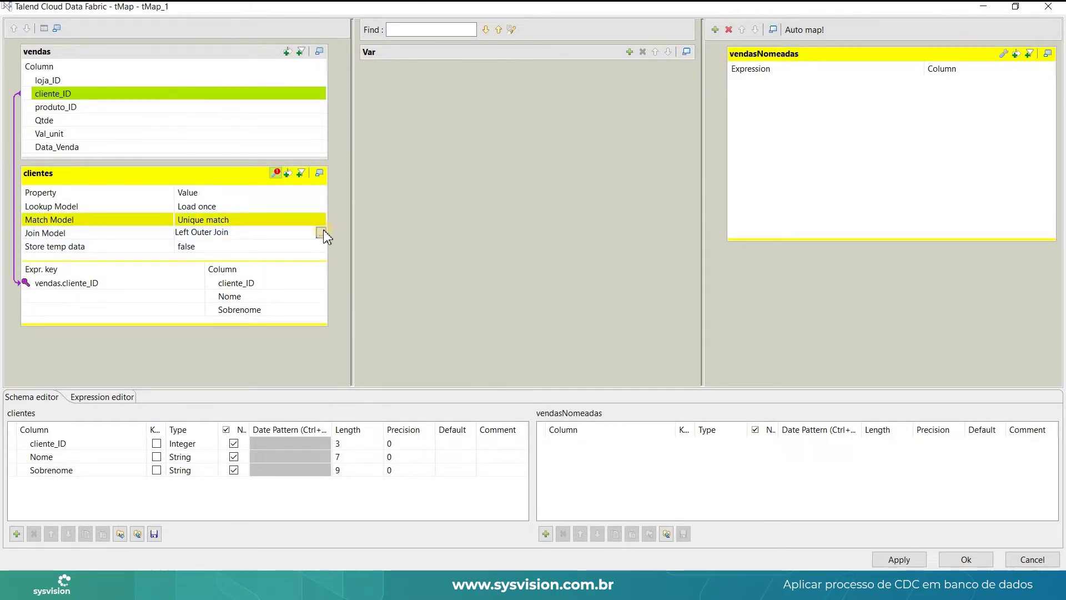
click(321, 232)
click(481, 245)
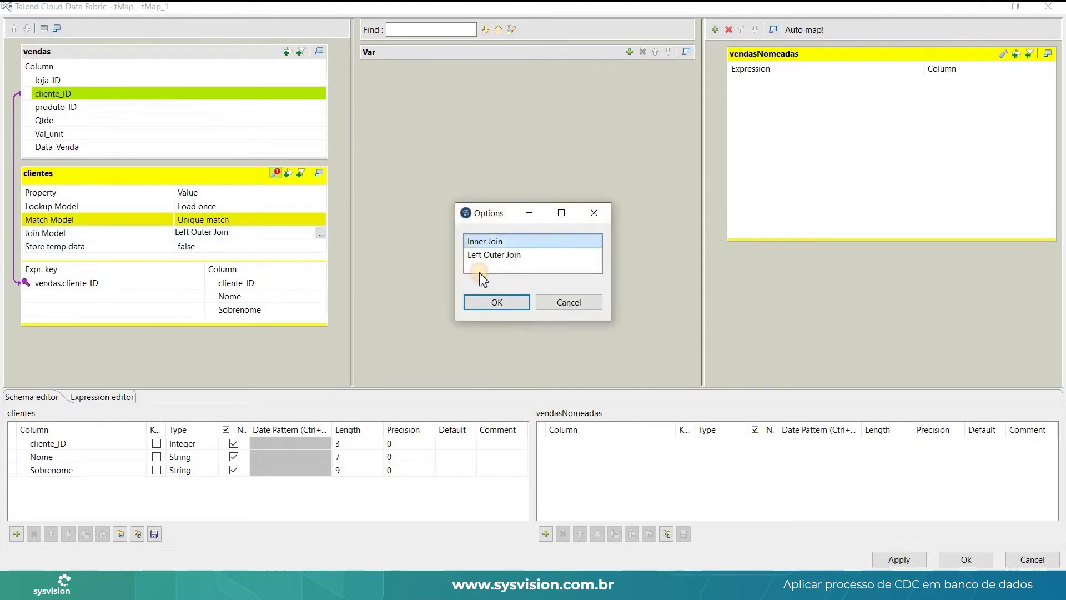
click(469, 299)
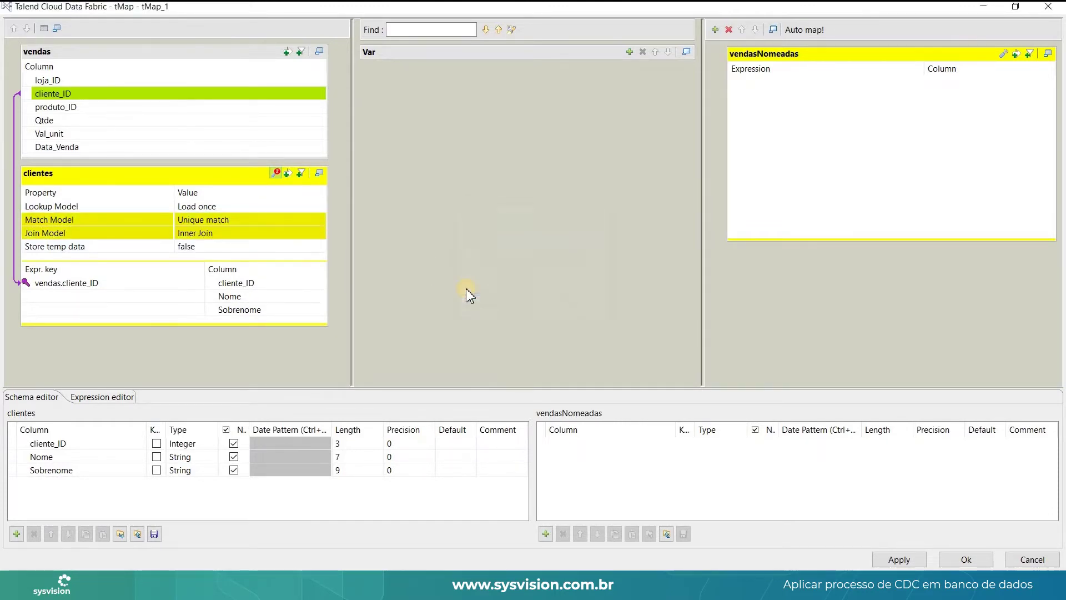
click(276, 174)
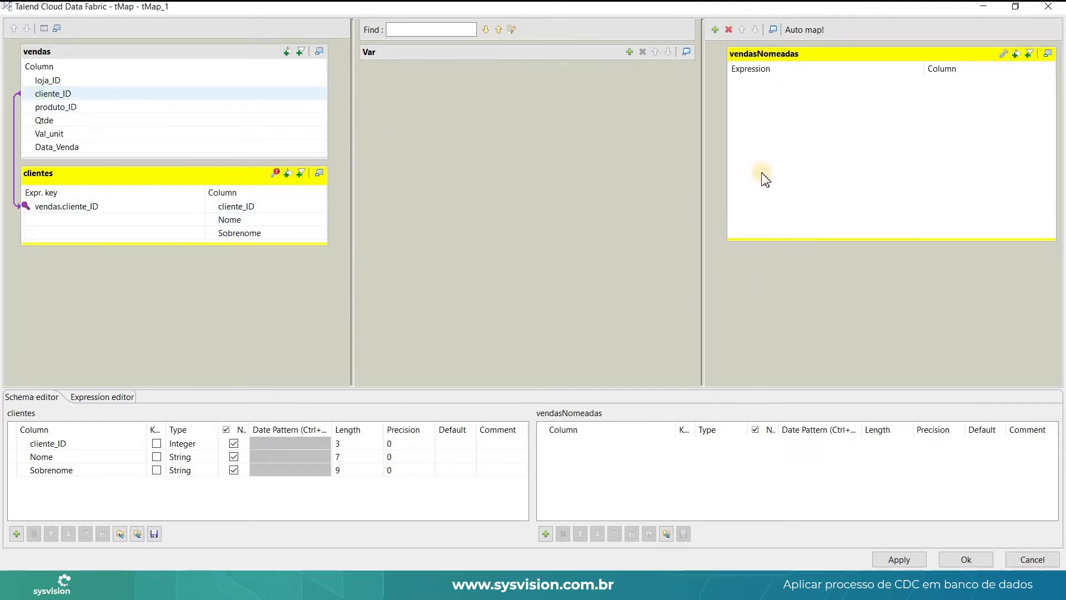
Map loja_ID, produto_ID and cliente_ID from vendas into the vendasNomeadas output
mouse_move(136, 80)
mouse_down()
mouse_move(650, 143)
mouse_move(917, 131)
mouse_move(126, 97)
mouse_up()
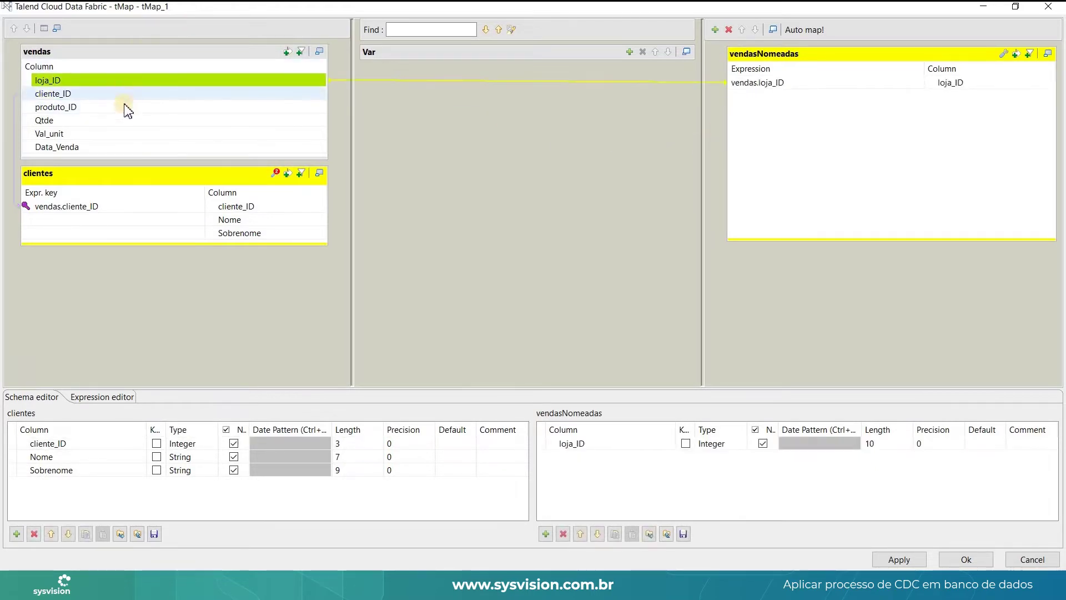
drag(409, 111, 722, 238)
drag(161, 93, 824, 143)
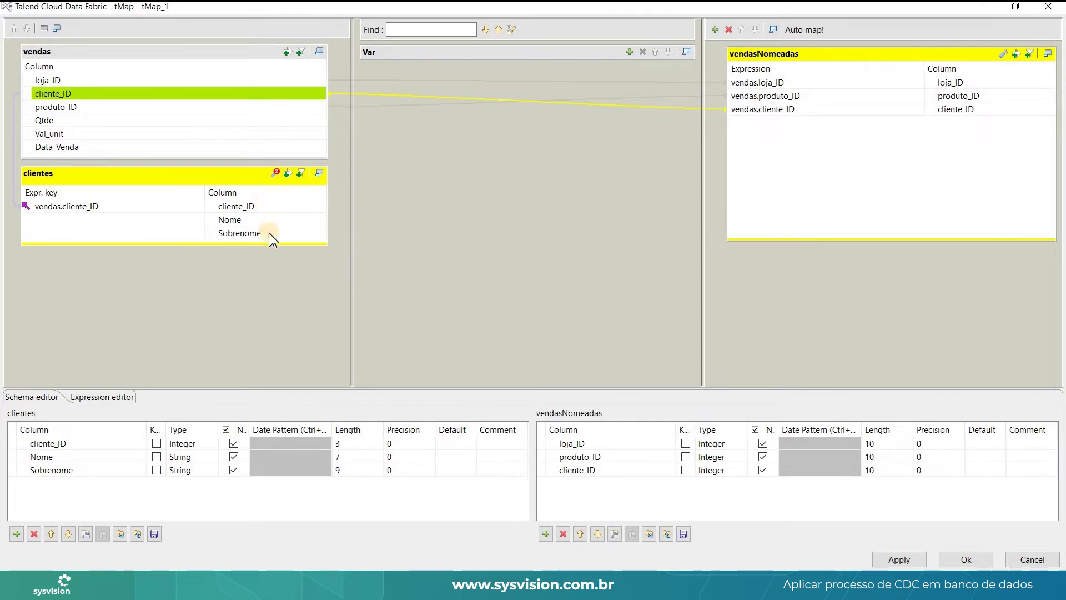
click(282, 221)
drag(283, 227, 864, 167)
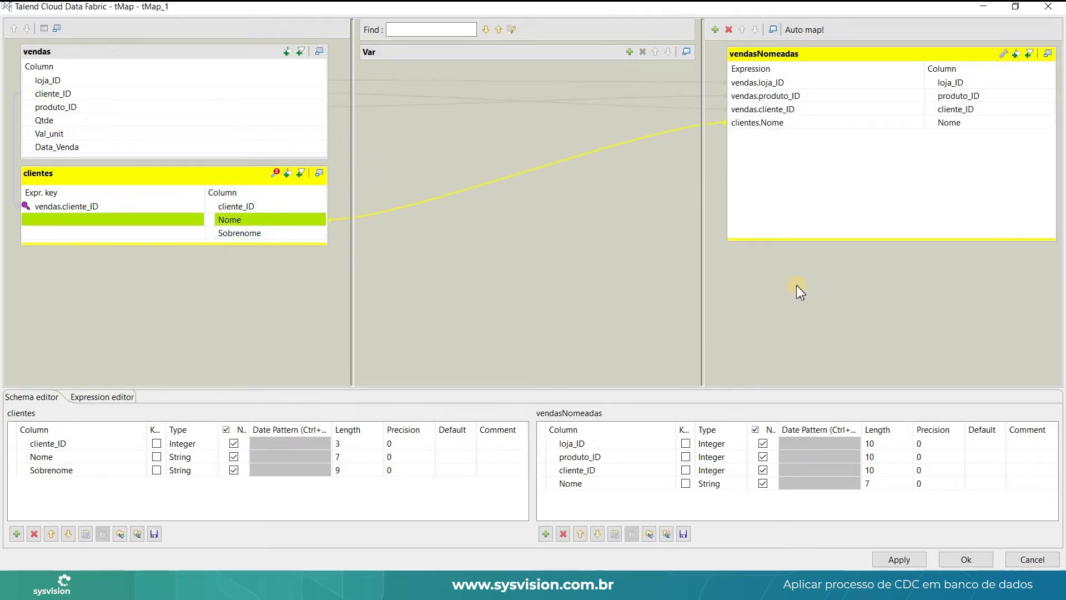
click(581, 483)
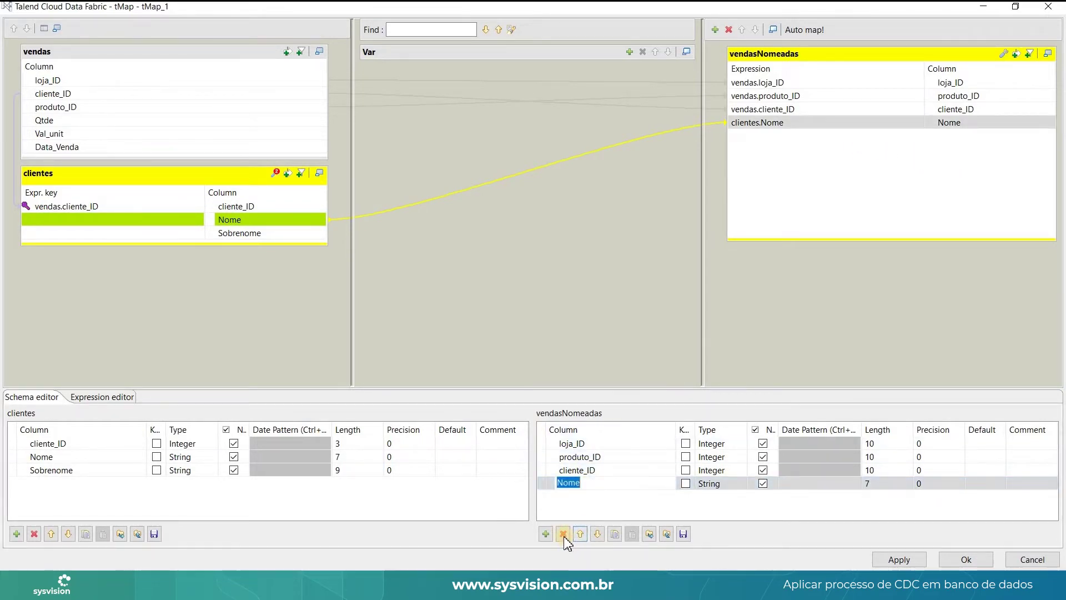
click(563, 535)
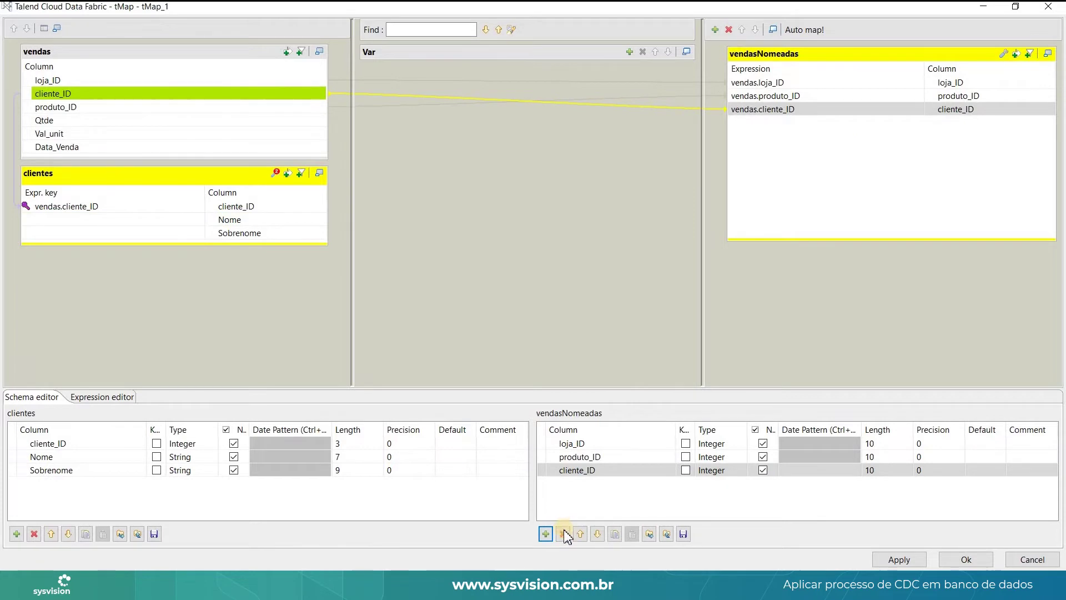
Add a String column named nomeCompleto to the vendasNomeadas output schema
click(546, 534)
click(613, 482)
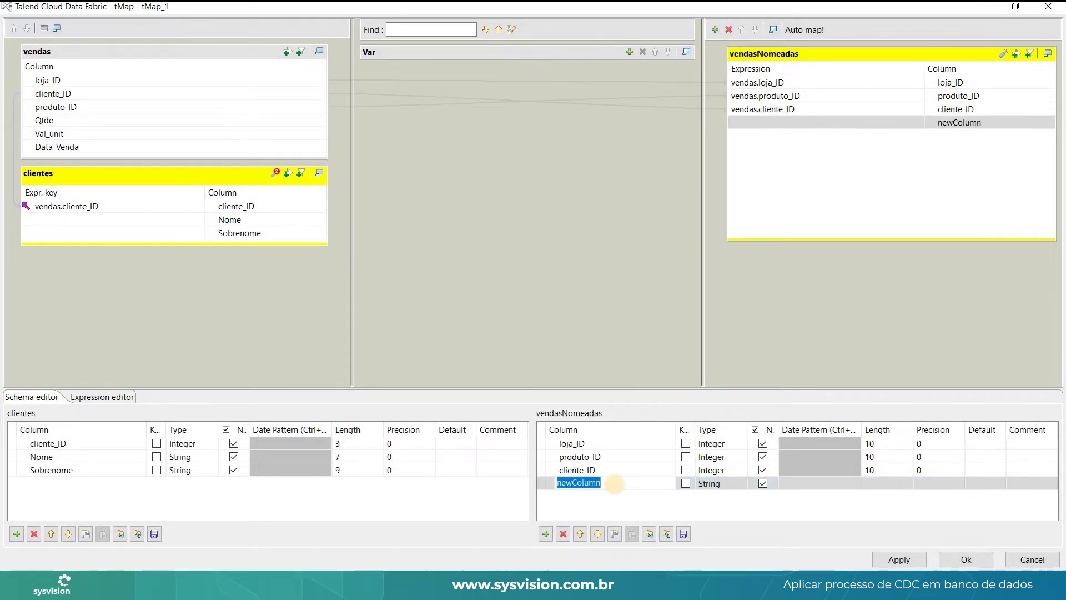
text(nomeCompleto)
key(Return)
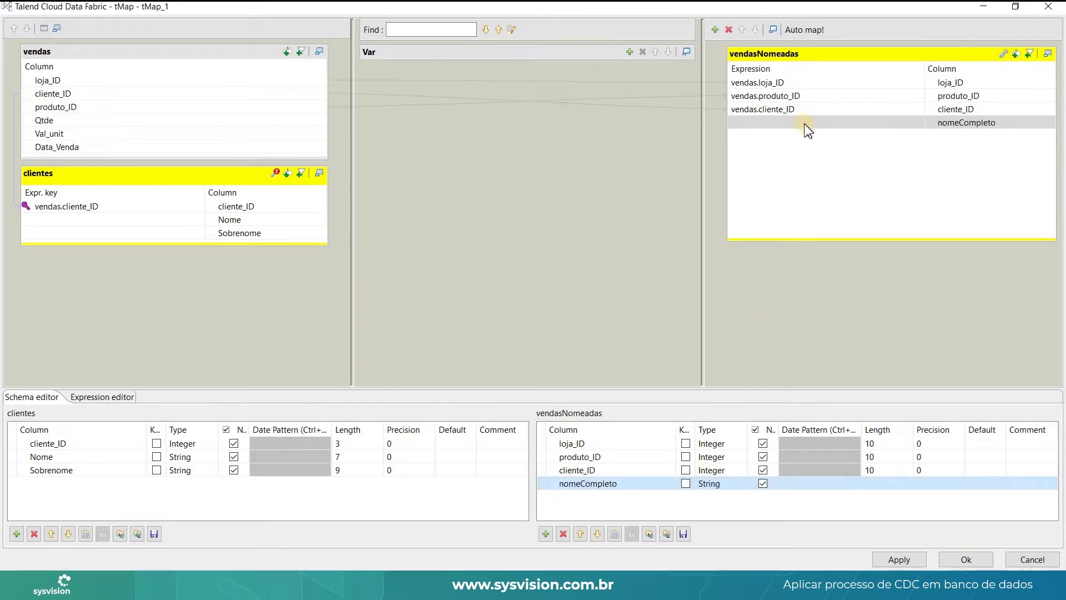
Set the nomeCompleto output expression to clientes.Sobrenome + ", " + clientes.Nome in the Expression Builder
click(911, 123)
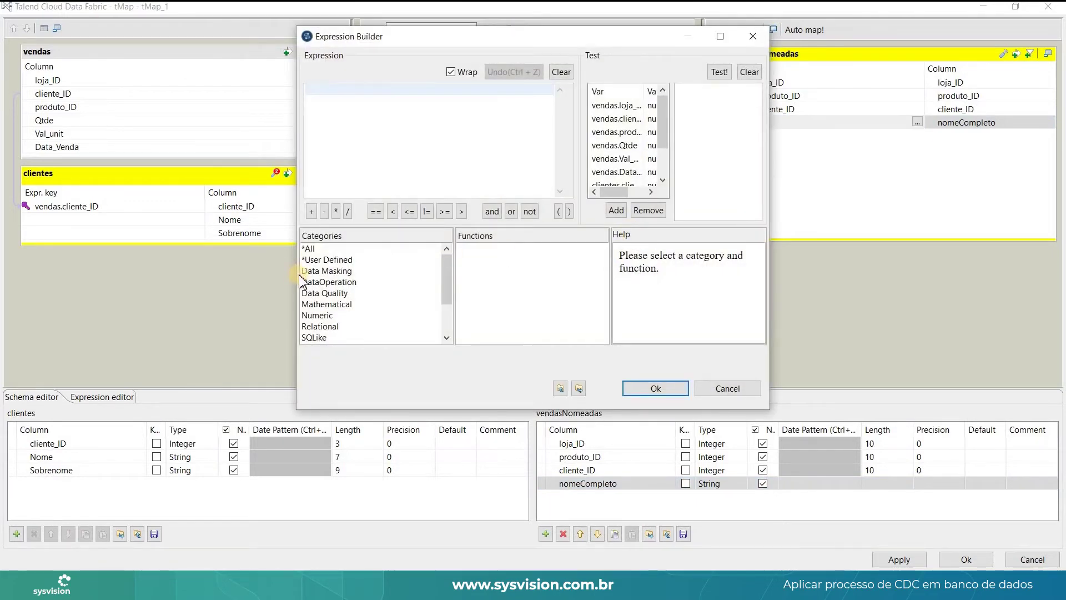
drag(278, 278, 132, 278)
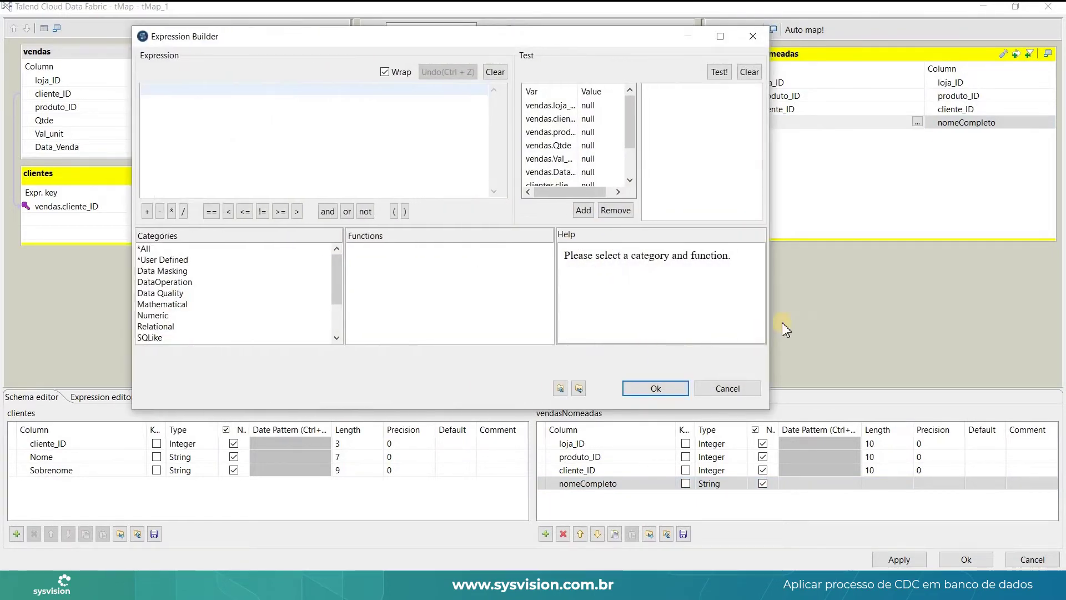
drag(773, 322, 985, 323)
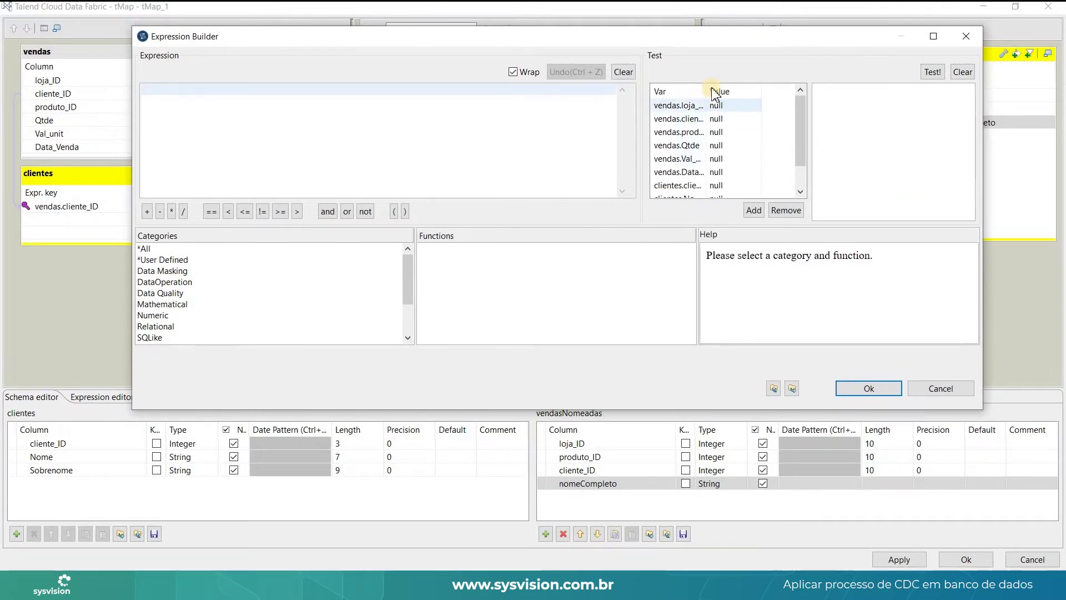
drag(706, 93, 778, 96)
drag(803, 144, 803, 166)
drag(709, 174, 422, 141)
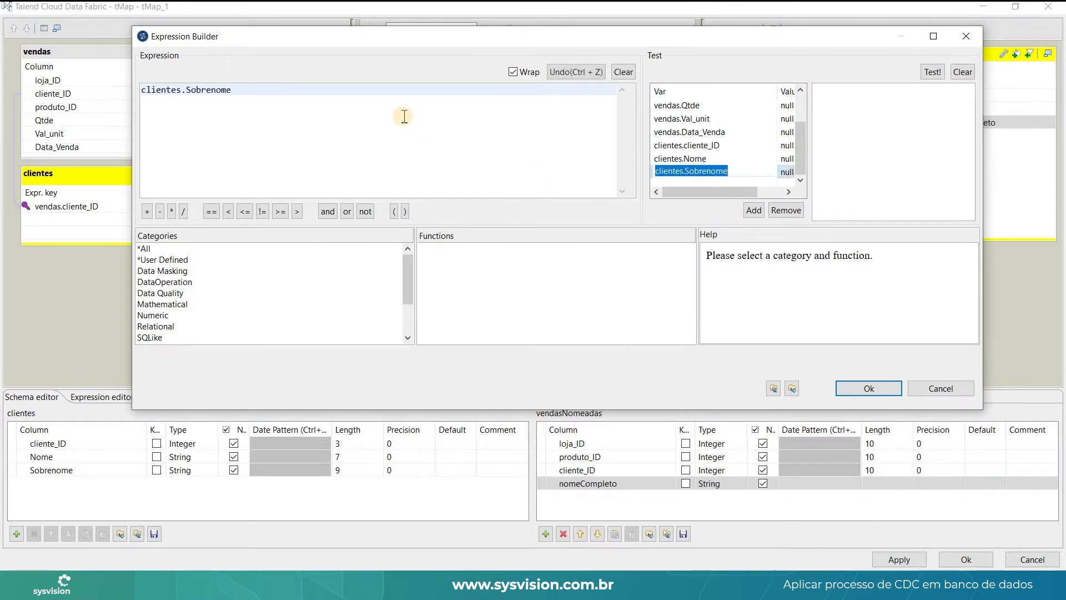
click(404, 115)
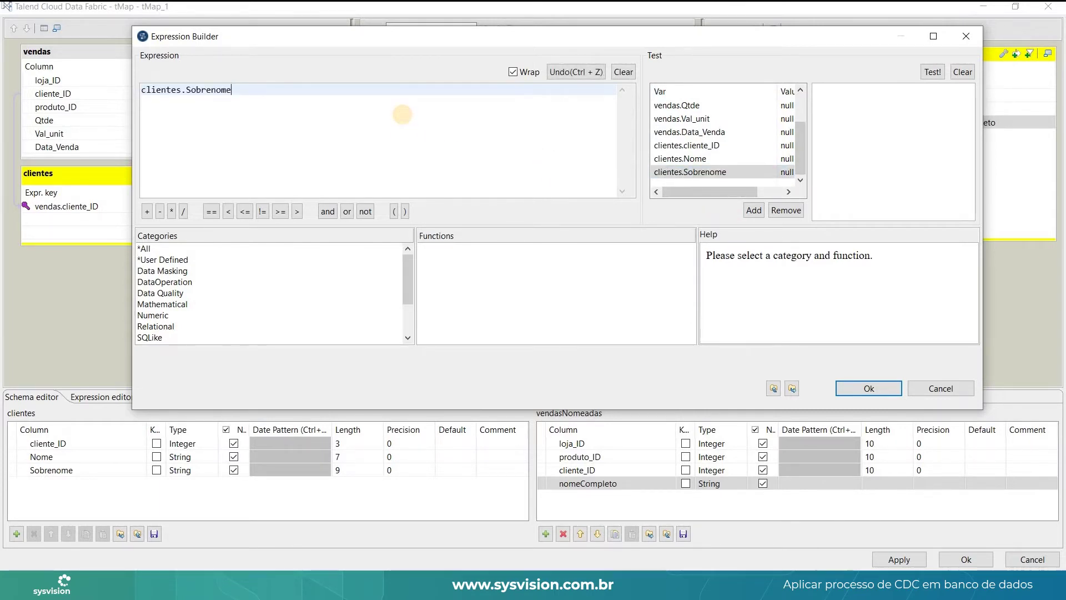
text(+ ", " +)
drag(691, 159, 444, 111)
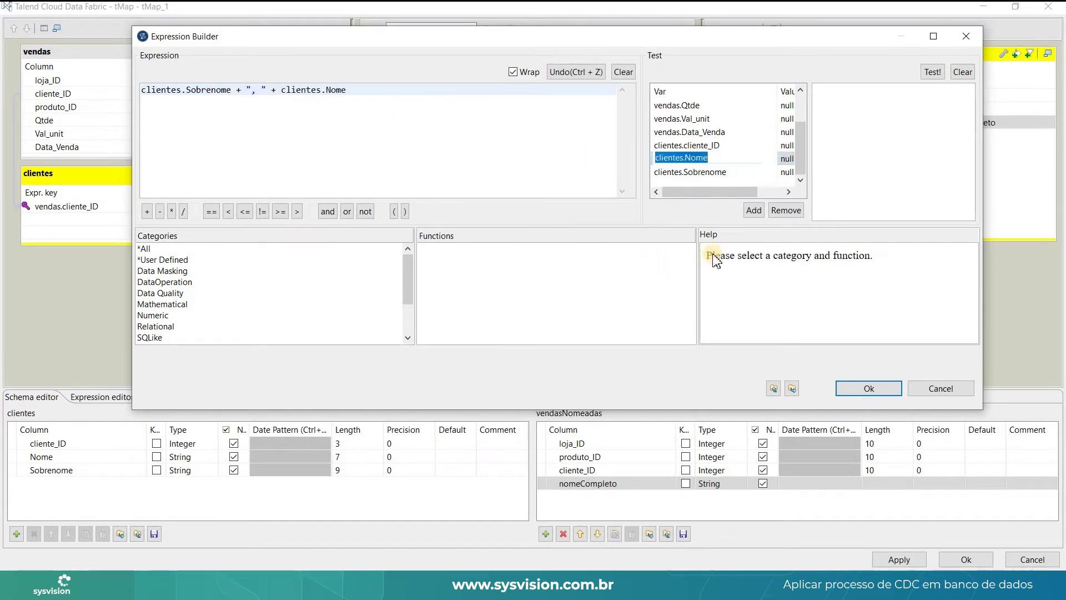
click(866, 387)
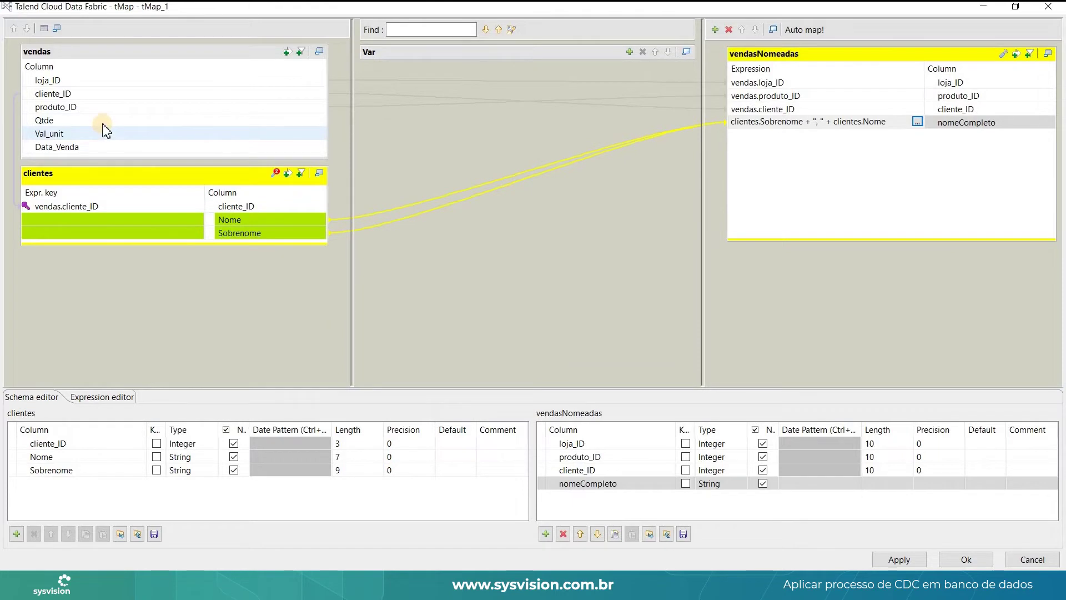
Add a column named totVenda of type float | Float to the vendasNomeadas output schema
click(547, 535)
click(579, 496)
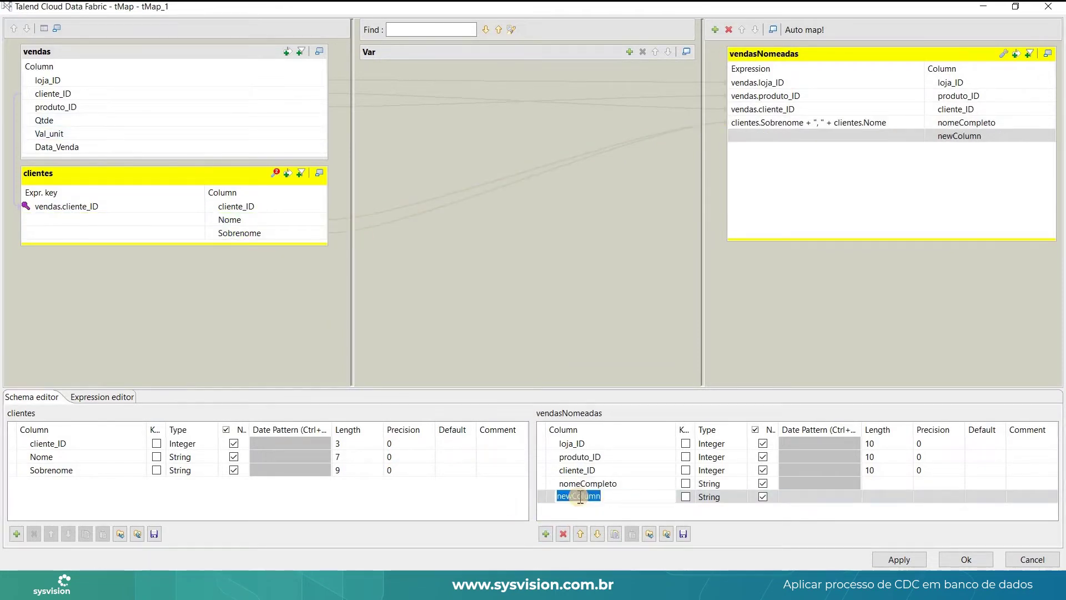
text(totVenda)
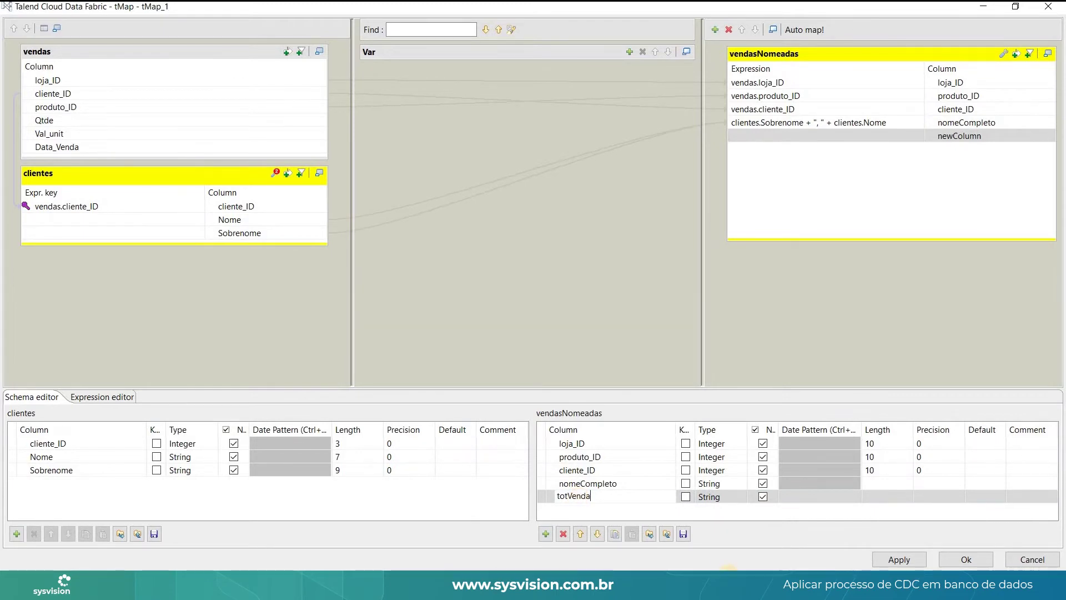
click(736, 495)
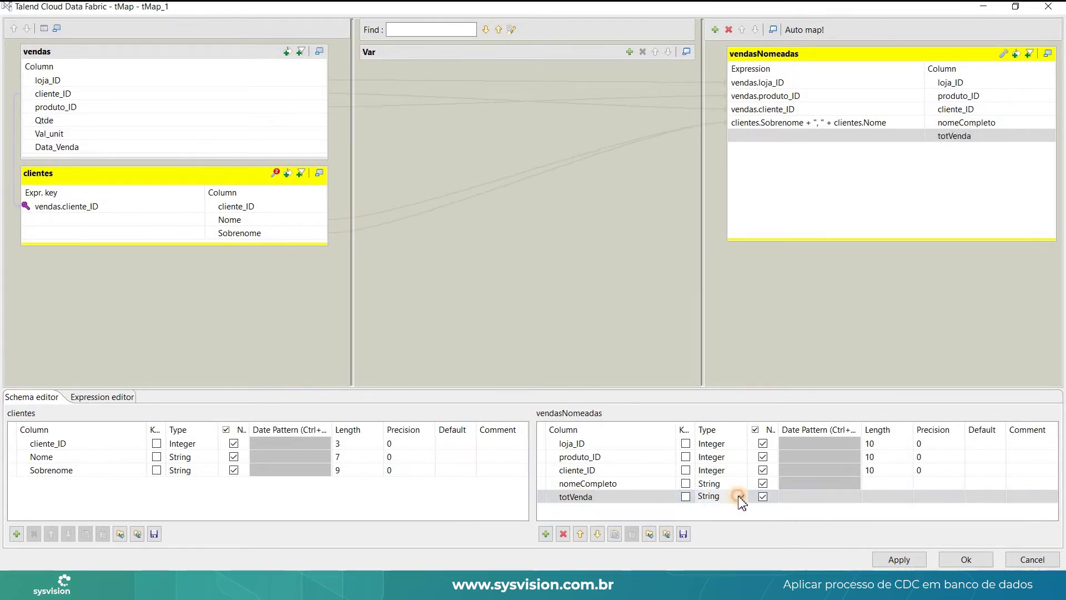
click(740, 497)
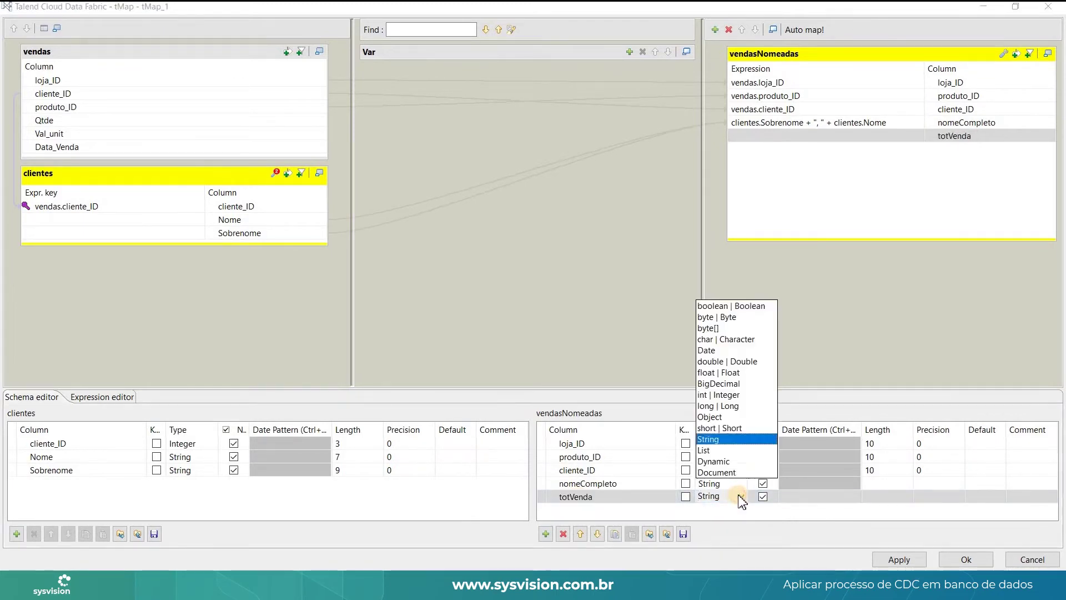
click(731, 372)
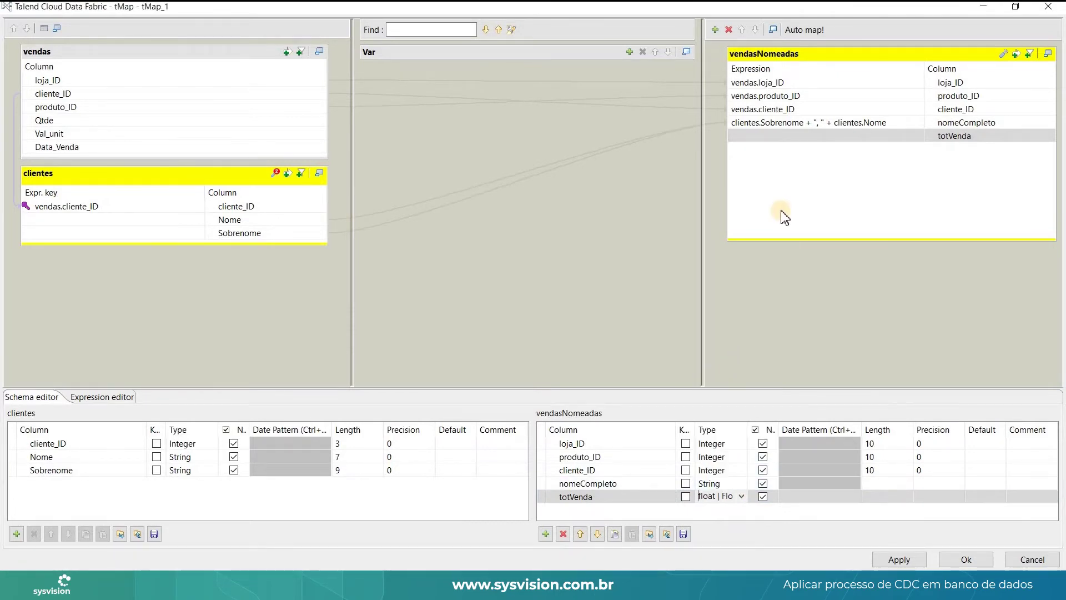
Build the totVenda output expression as vendas.Qtde*vendas.Val_unit in the Expression Builder
click(922, 134)
click(917, 135)
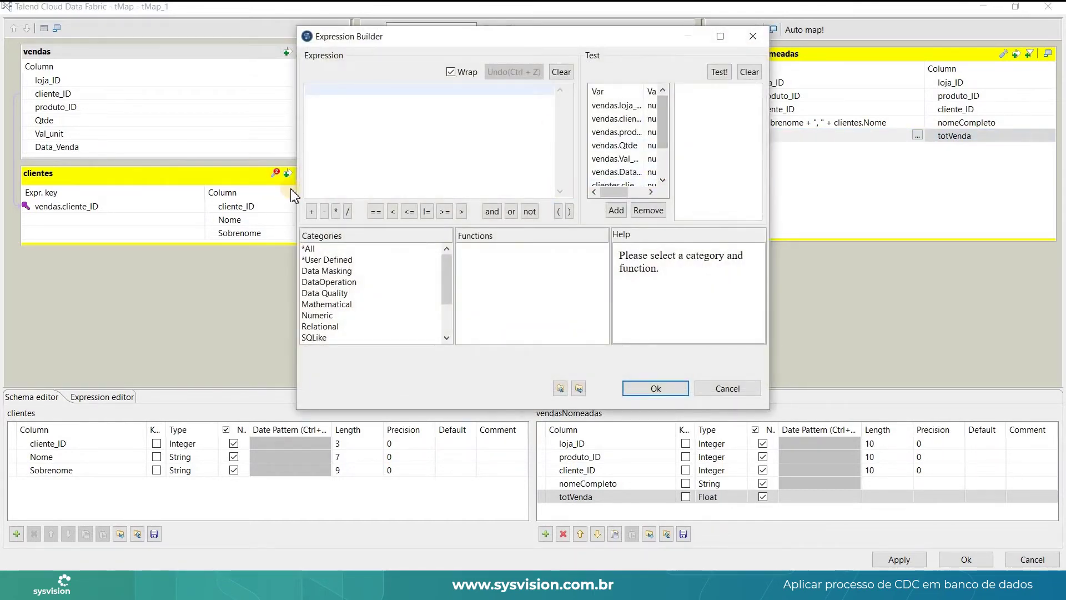
drag(298, 226, 134, 227)
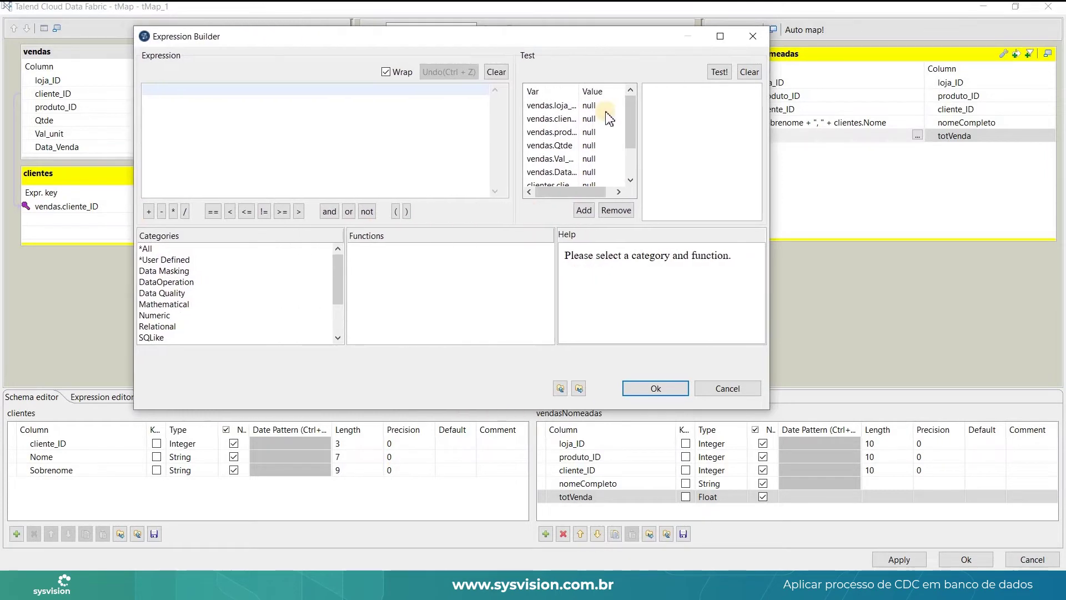
drag(639, 143, 709, 144)
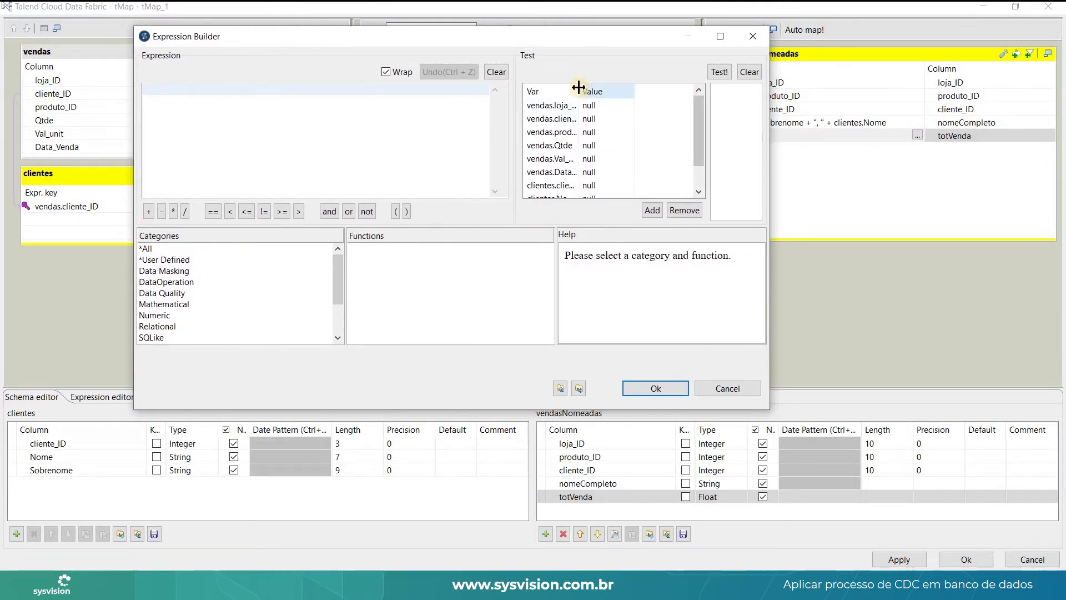
drag(611, 145, 238, 94)
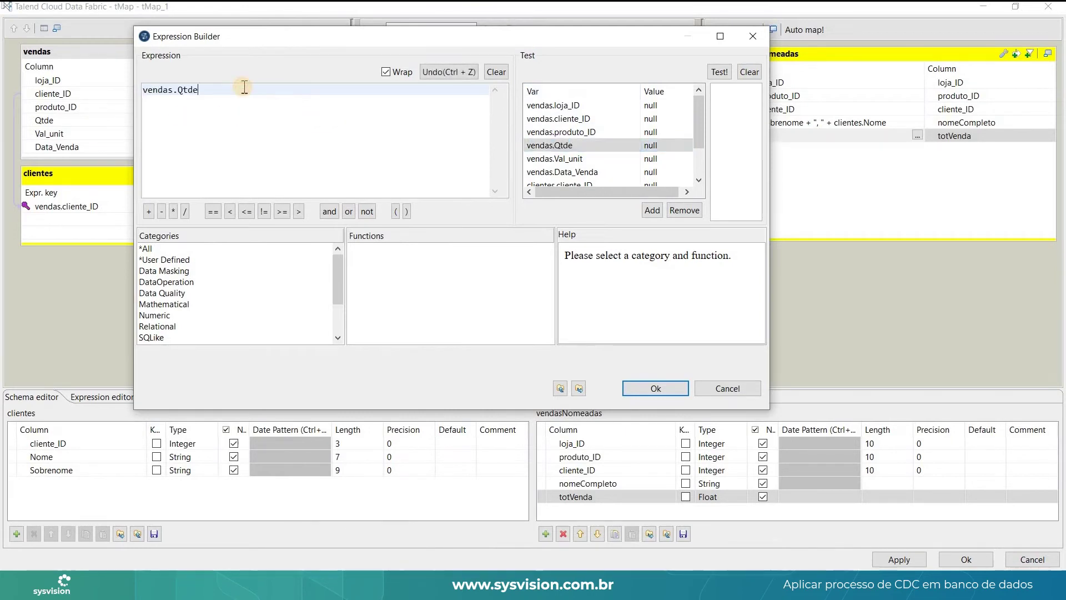
drag(572, 159, 286, 114)
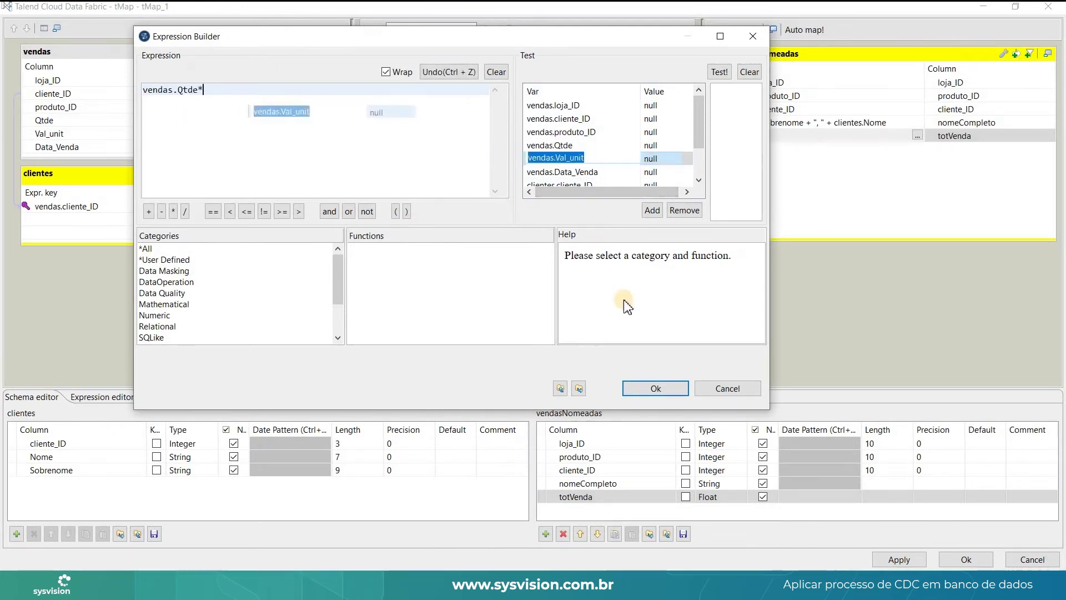
click(642, 389)
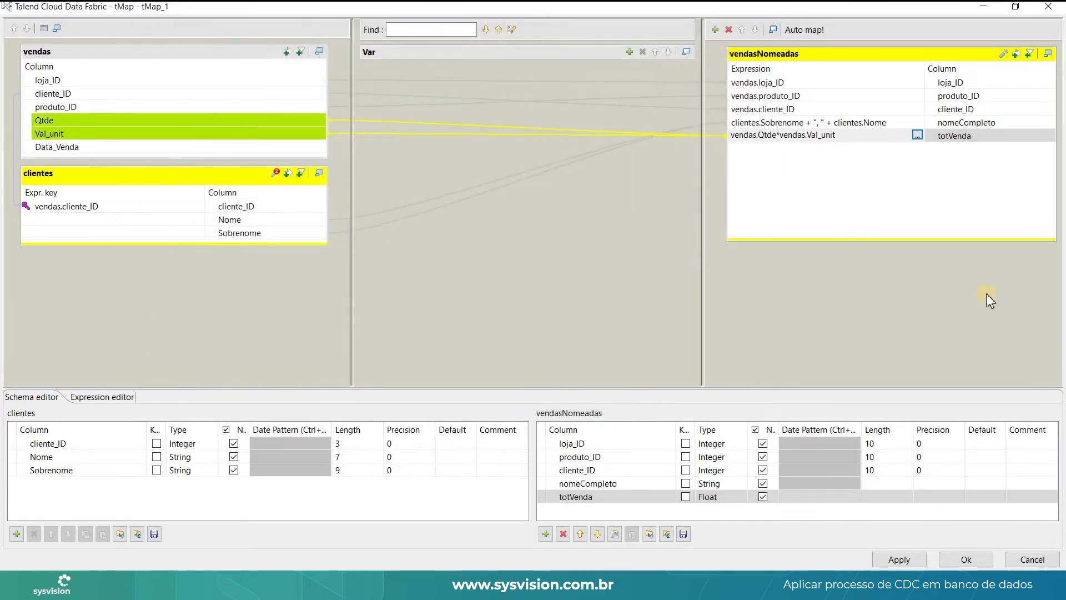
Set nomeCompleto's length to 40 and totVenda's length to 10 with precision 2, and accept the tMap_1 mapping
click(145, 56)
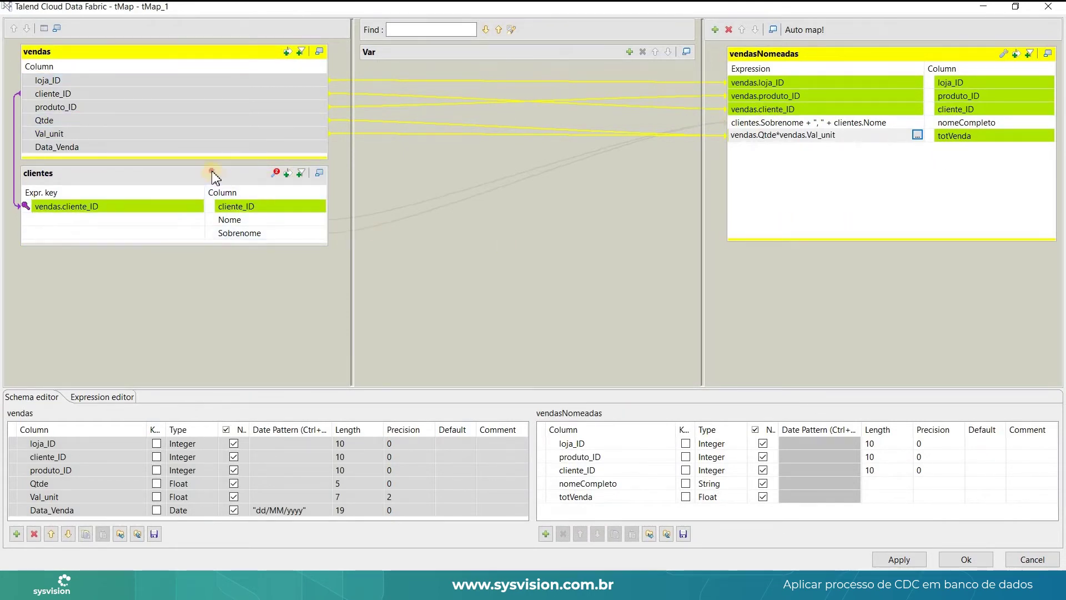
click(211, 172)
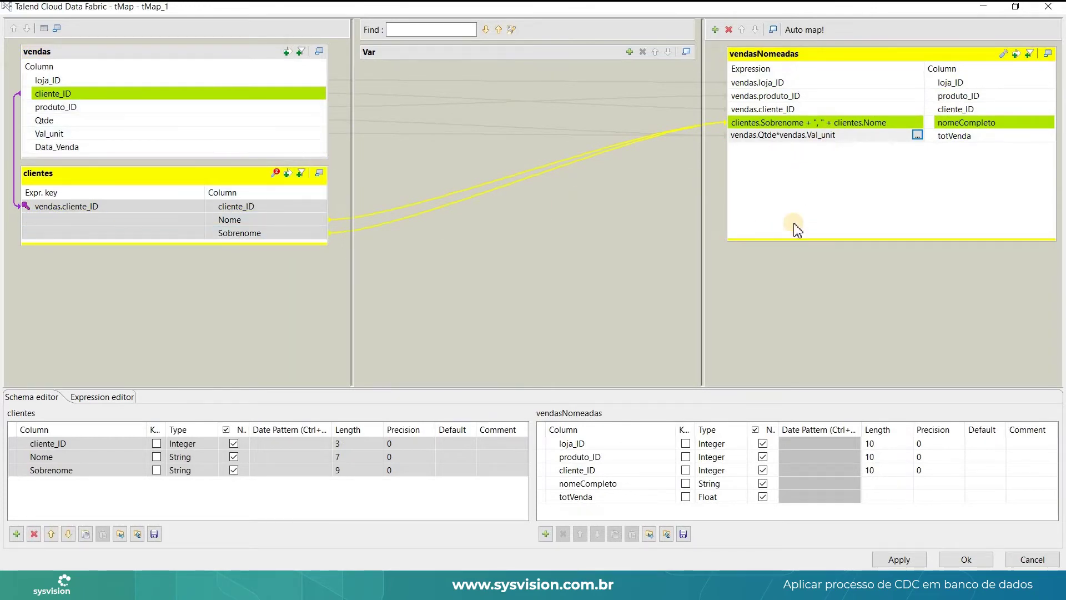
click(889, 484)
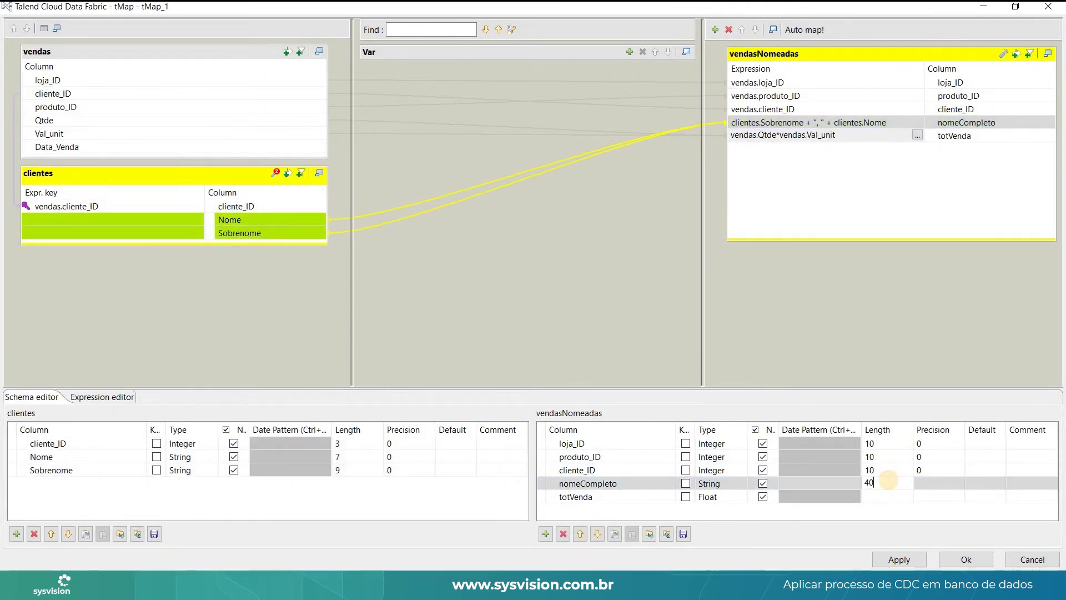
key(Tab)
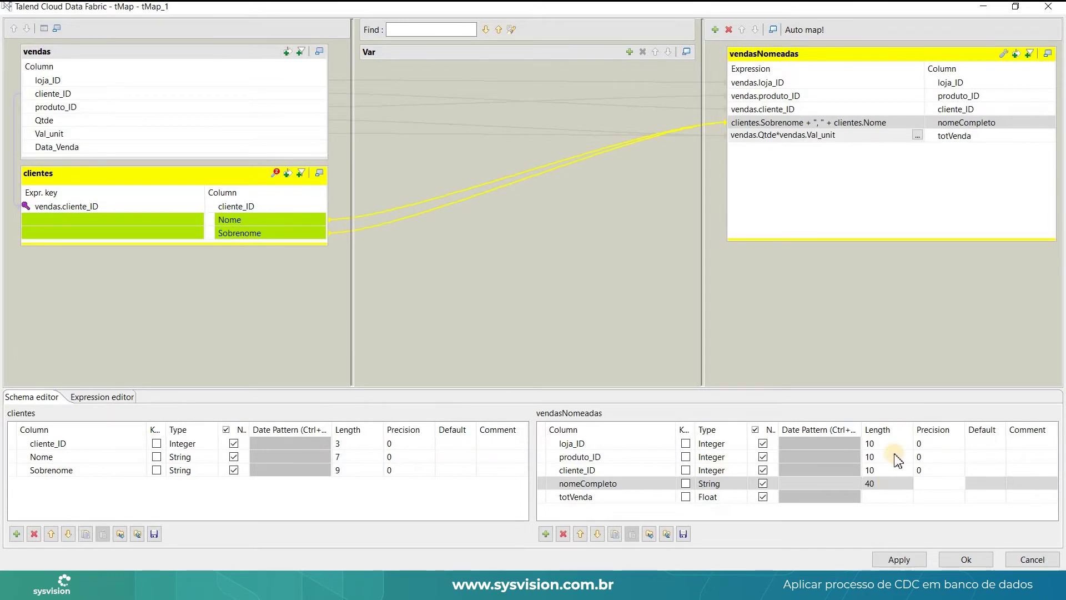
click(887, 492)
text(10)
key(Tab)
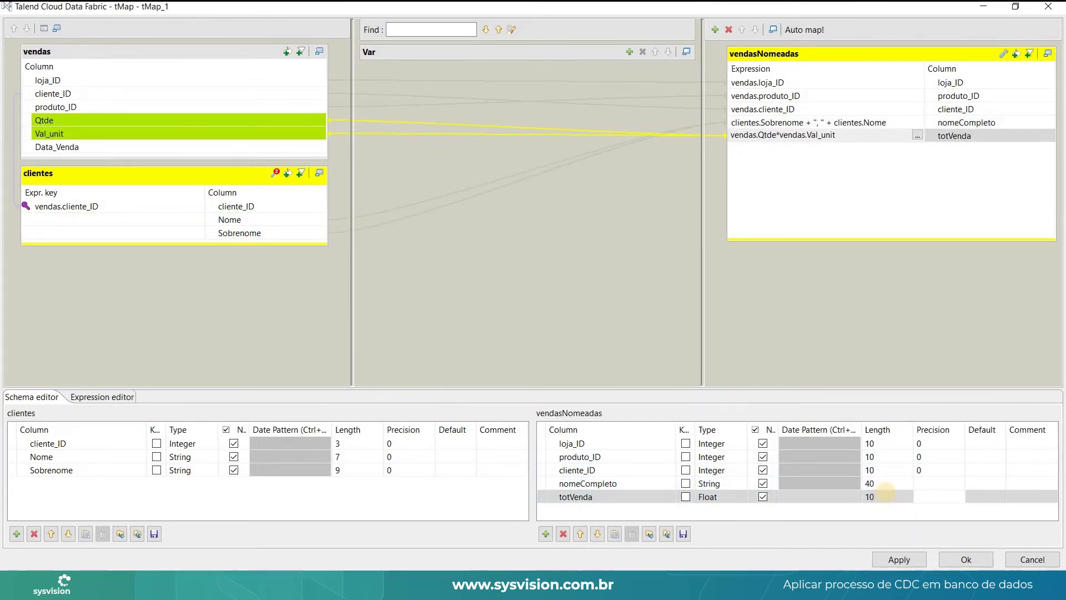
text(2)
click(966, 559)
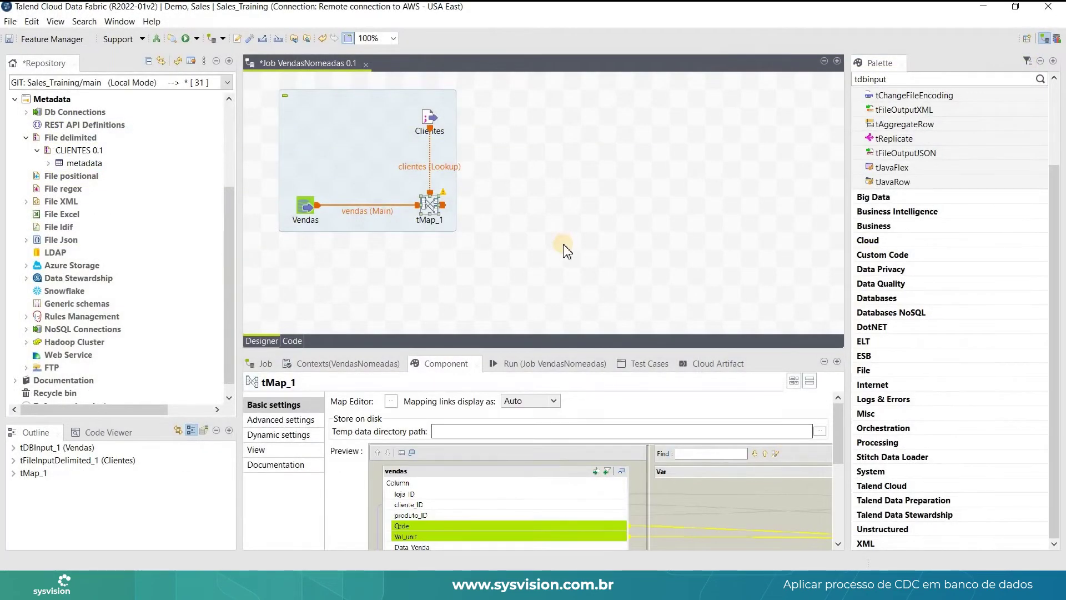
Add a tLogRow component to the job canvas, placed just to the right of tMap_1
click(510, 211)
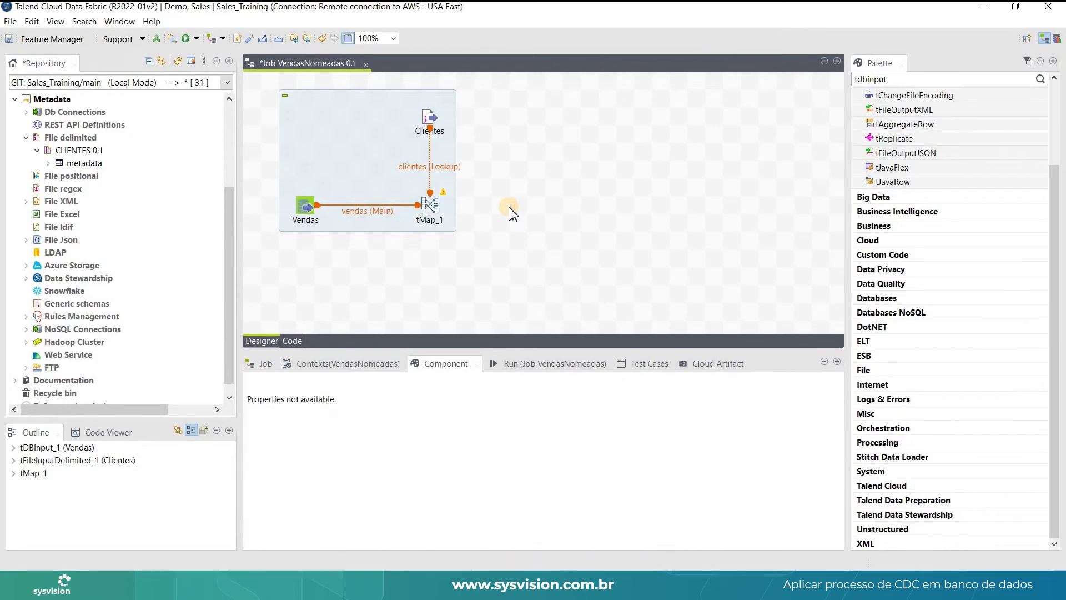
text(tLogRow)
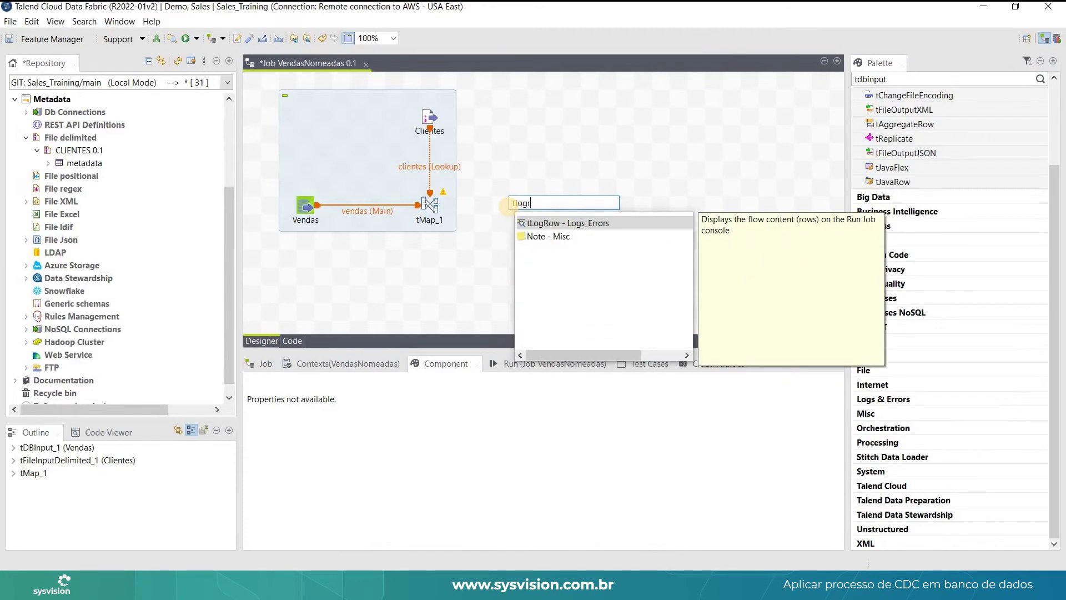
key(Return)
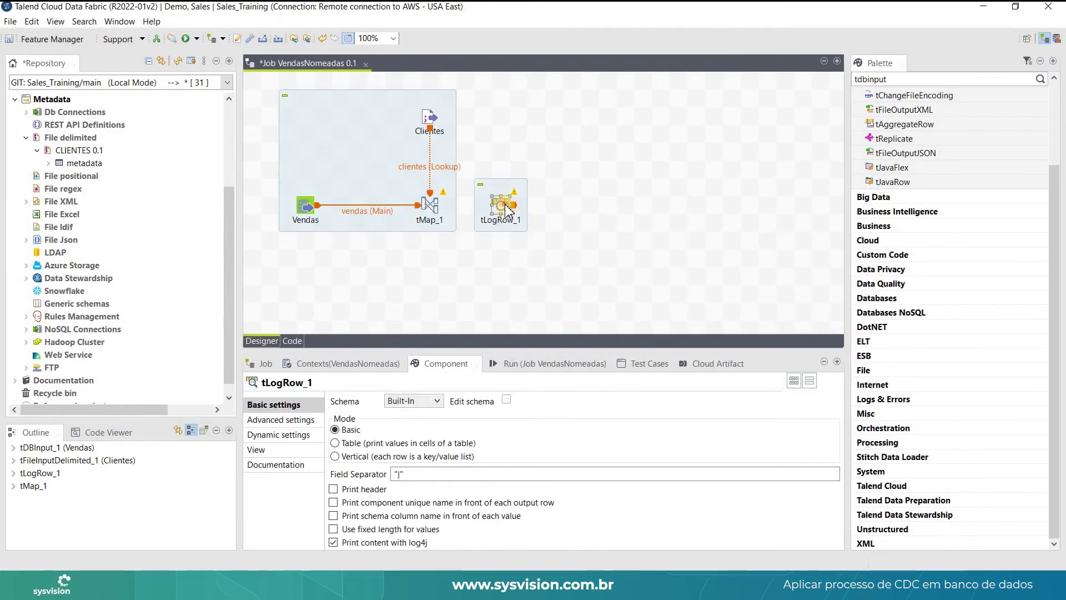
drag(503, 205, 522, 206)
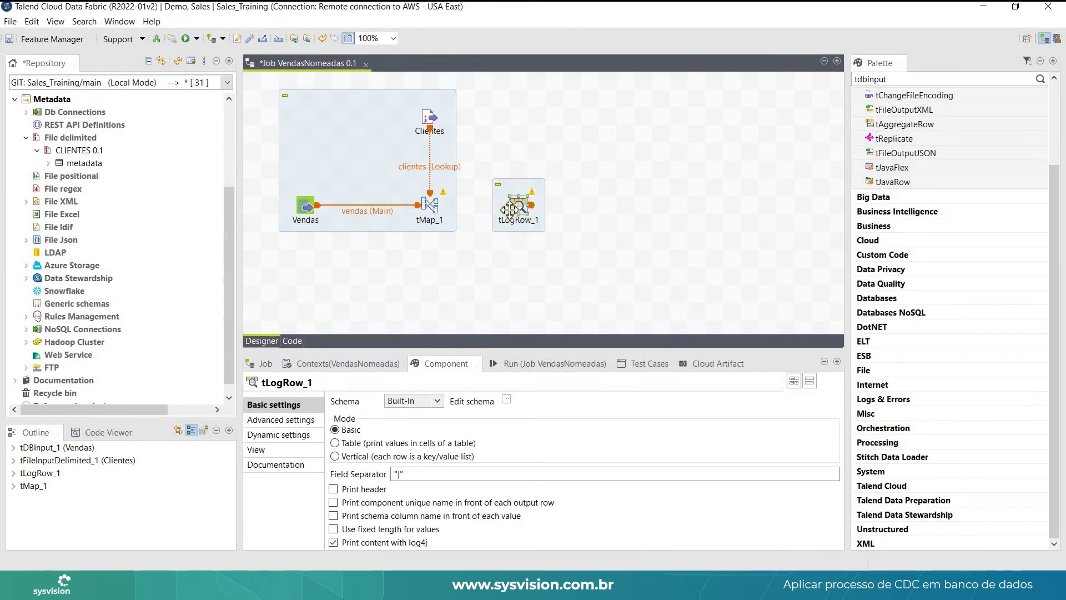
Connect tMap_1's vendasNomeadas output row to tLogRow_1 and set the tLogRow_1 mode to Table
right_click(429, 204)
mouse_move(528, 213)
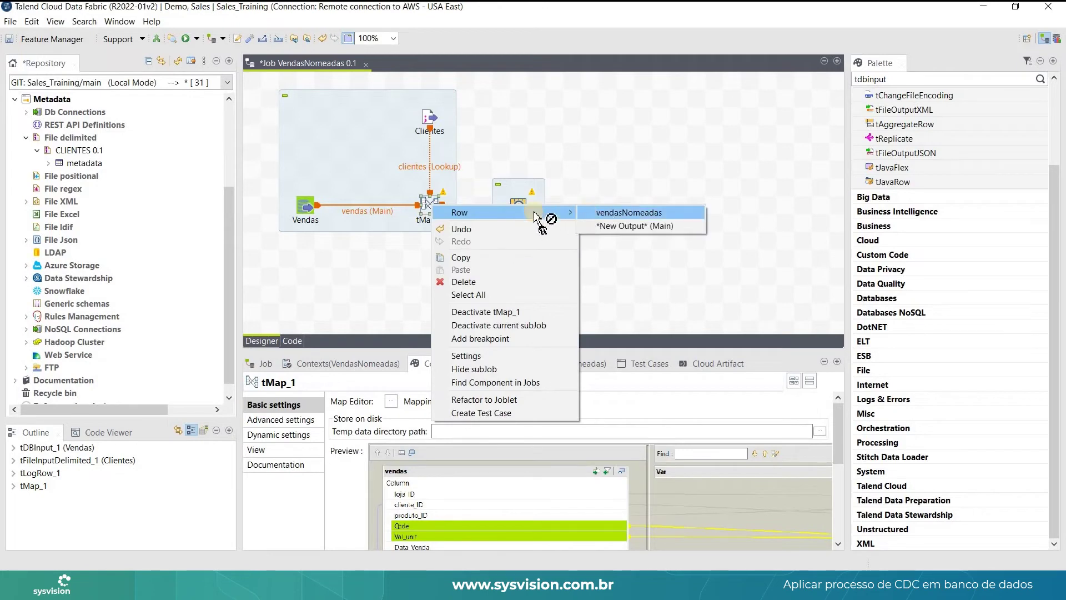
click(599, 212)
click(520, 205)
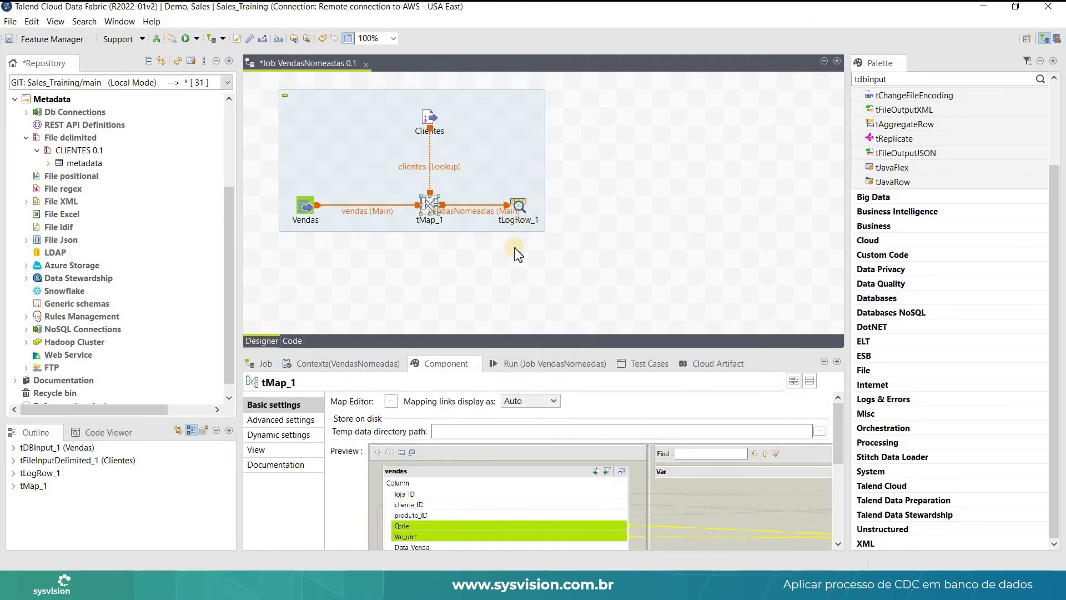
click(521, 205)
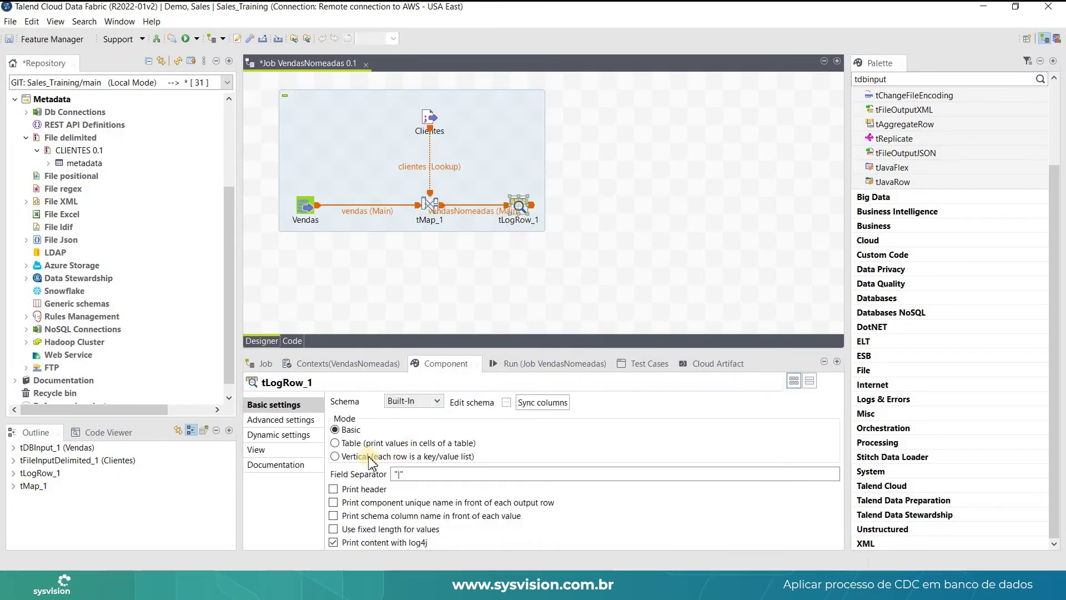
click(335, 443)
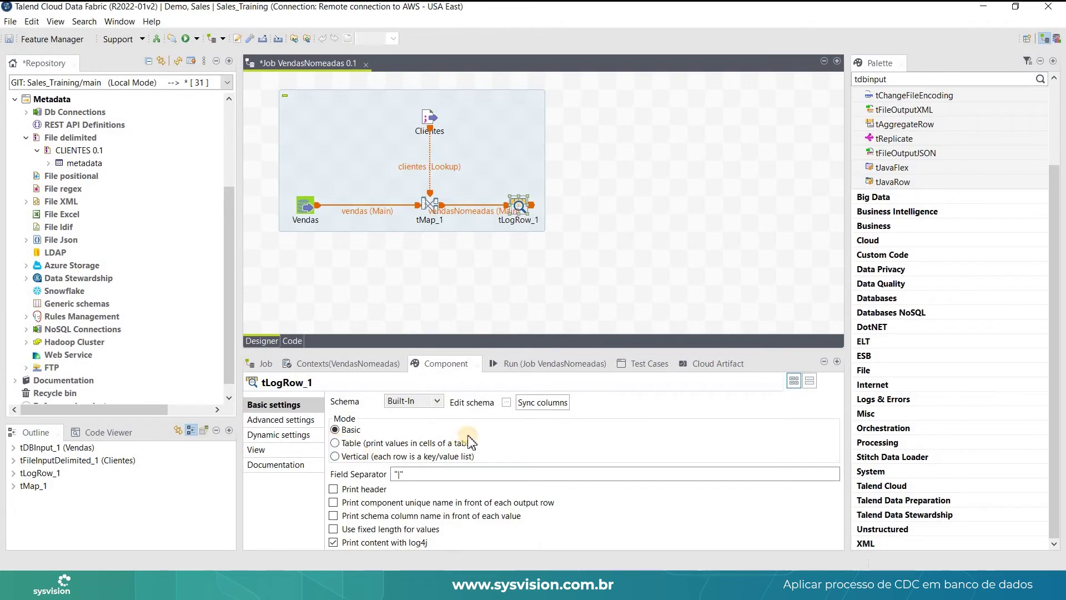
Run the VendasNomeadas job and review its printed output table in the maximized Run view, restoring the layout when done
click(542, 364)
click(358, 416)
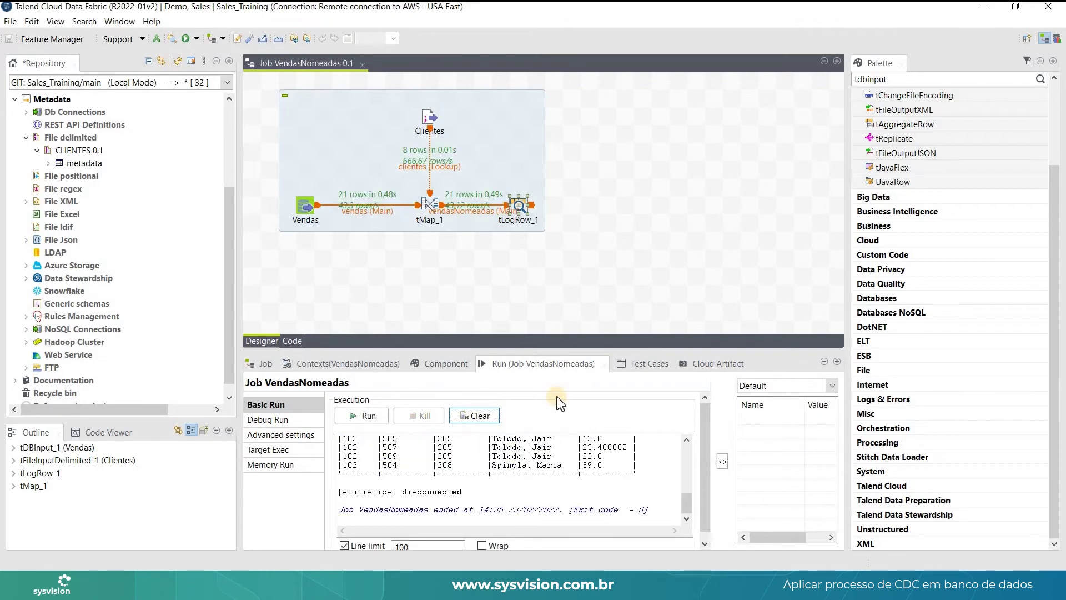
double_click(538, 368)
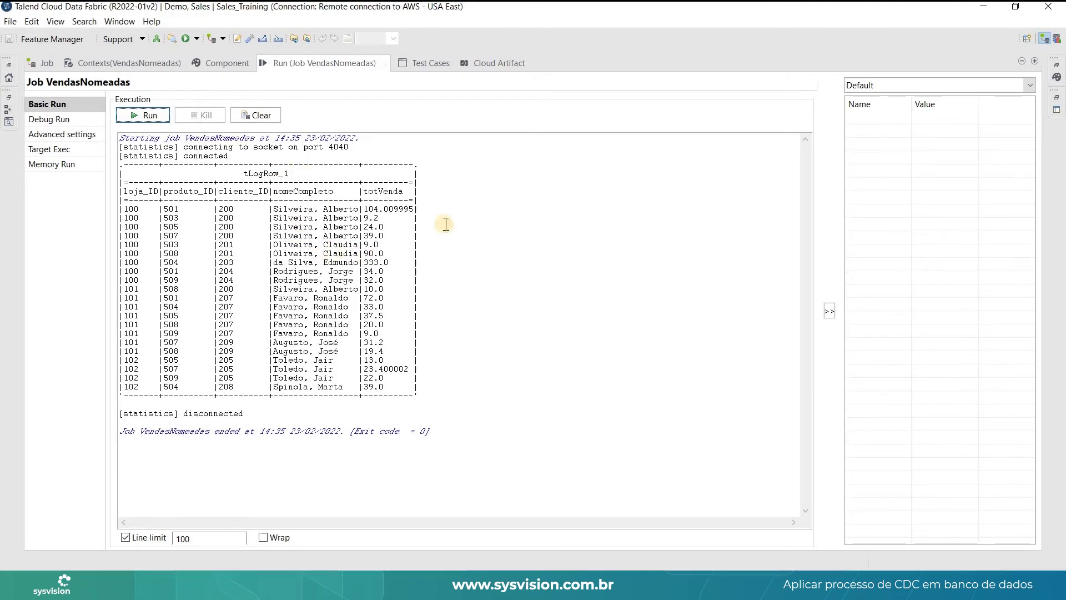
double_click(327, 65)
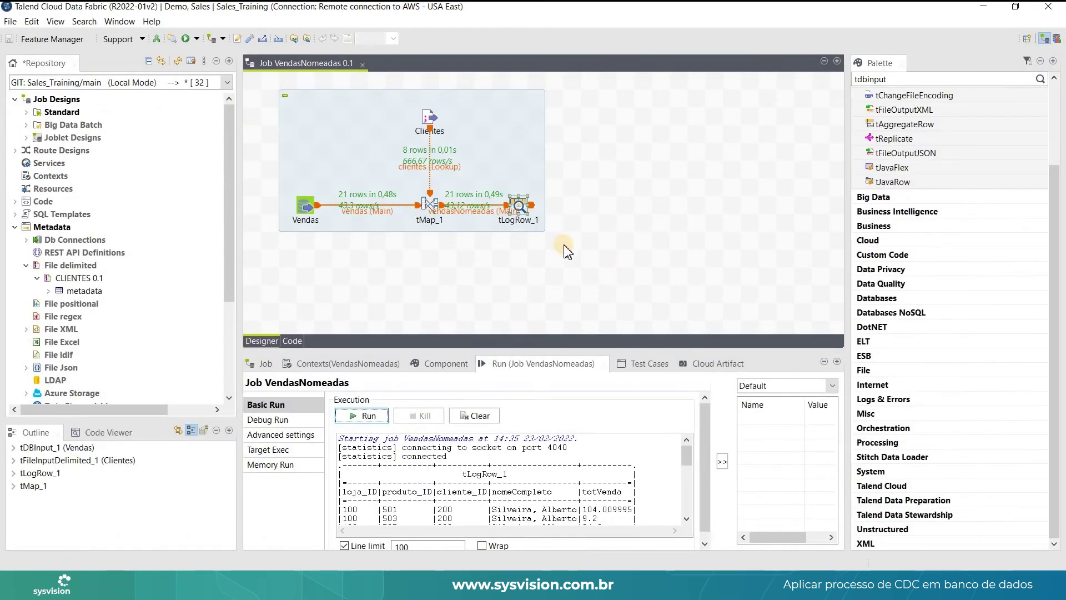
Delete the tLogRow_1 component from the VendasNomeadas job
click(522, 210)
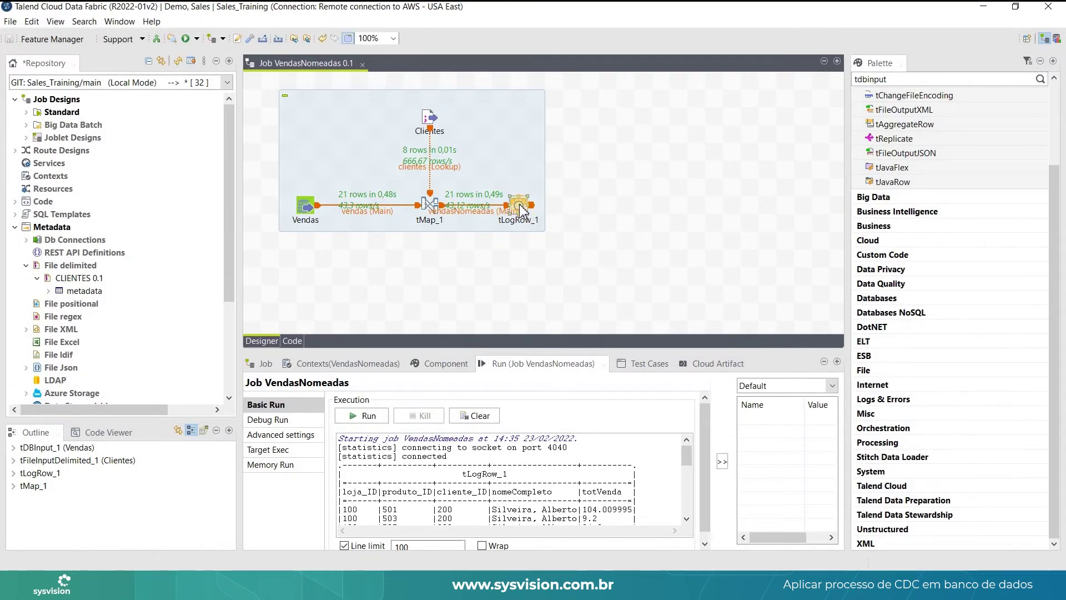
key(Delete)
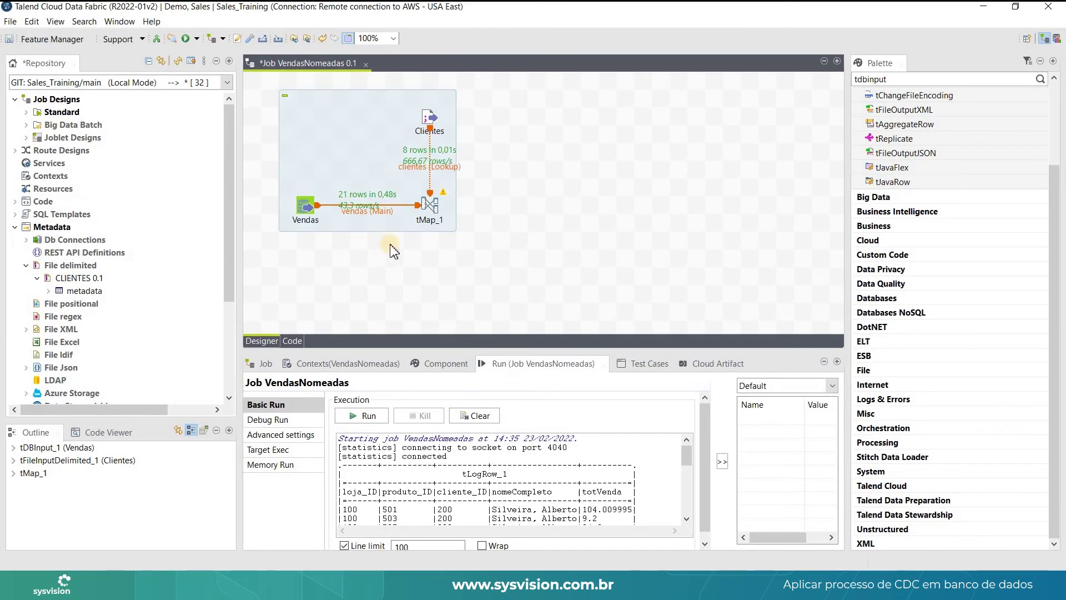
Review the database, server and schema settings of the Postgres_Sysvision_Sysvision_70.238_DI_Lab connection, closing its wizard without changes
click(27, 240)
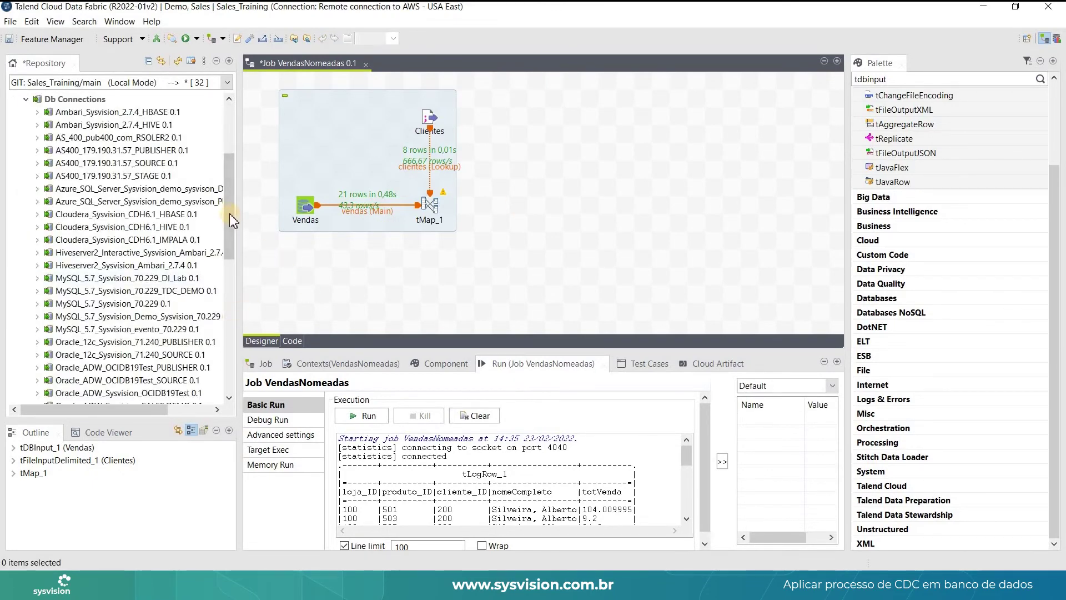
scroll(229, 226, down, 4)
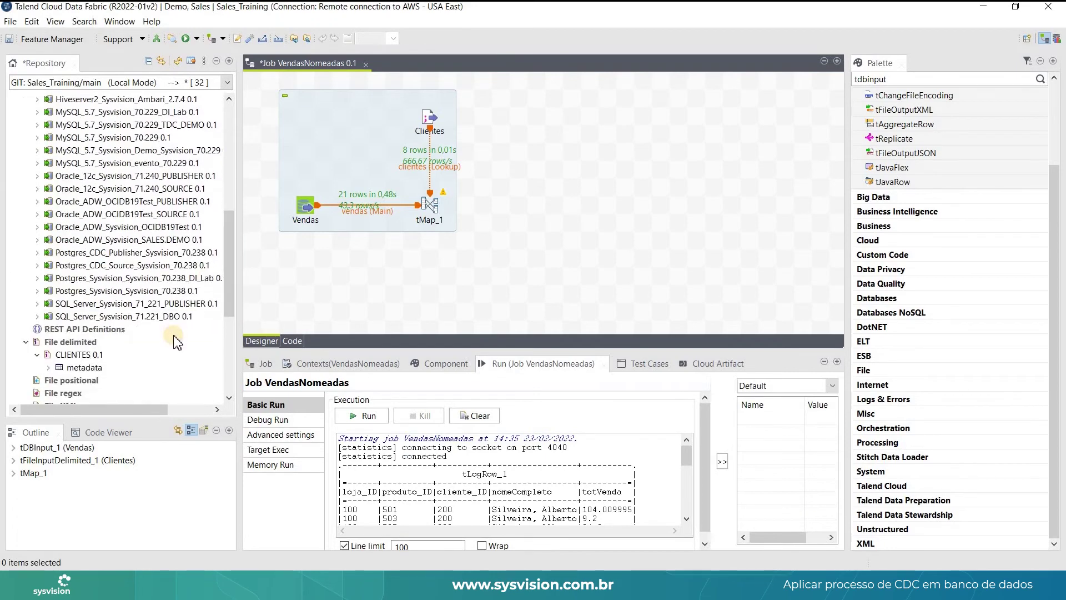
click(102, 279)
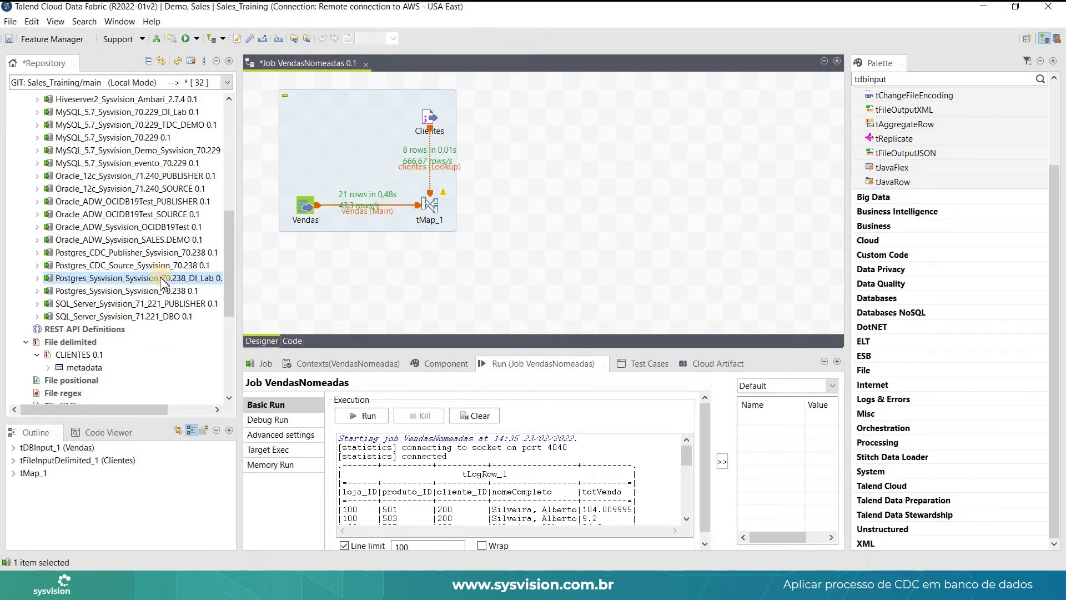
double_click(163, 281)
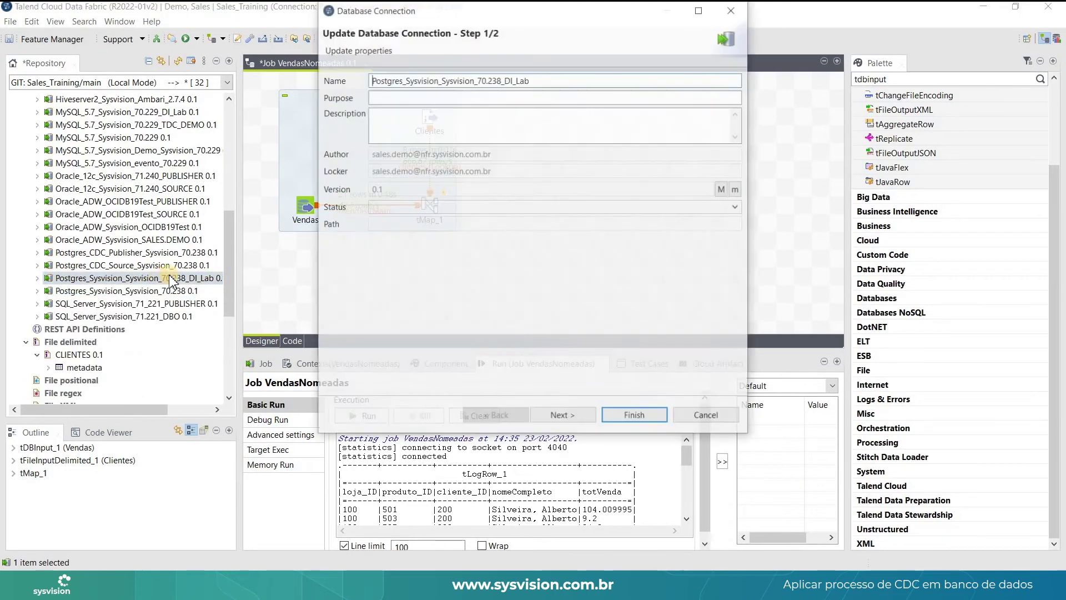
click(562, 417)
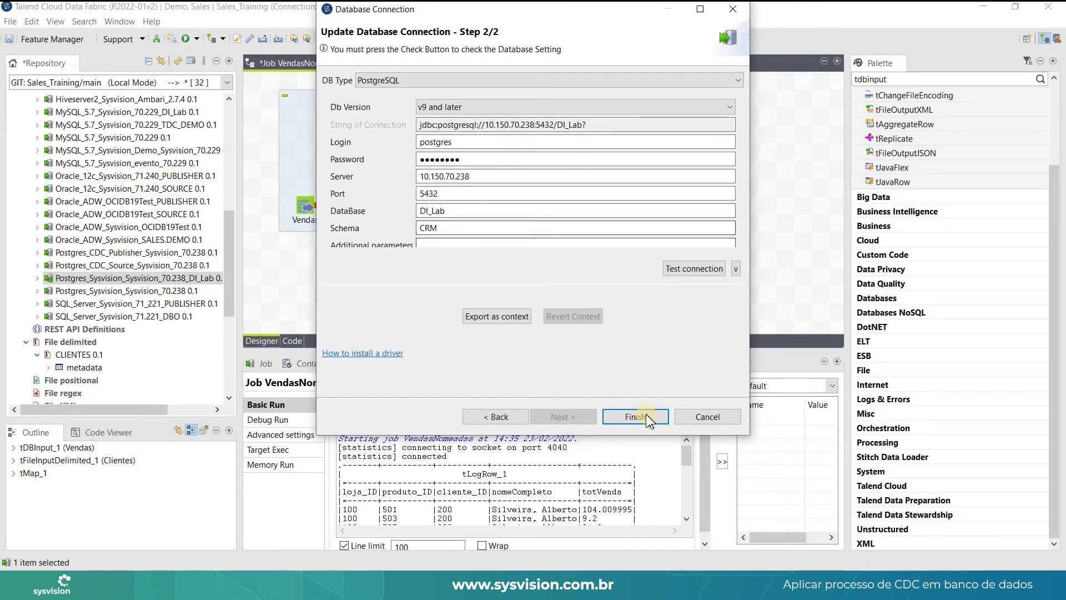
click(711, 416)
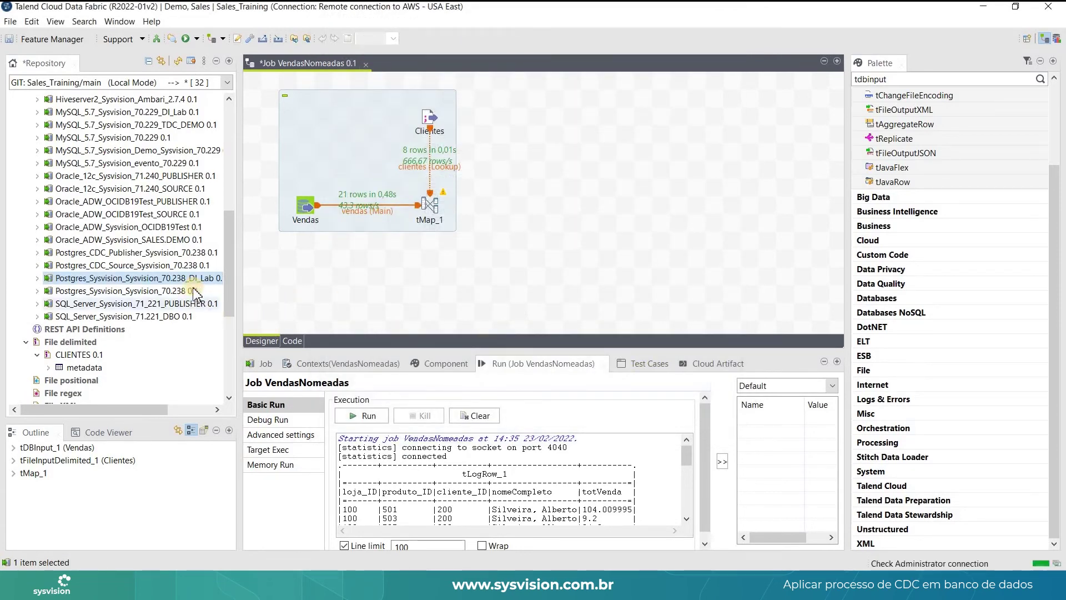
Add the Postgres DI_Lab connection to the job as a tDBOutput(PostgreSQL) component, aligned in a row with tMap_1
drag(186, 277, 611, 189)
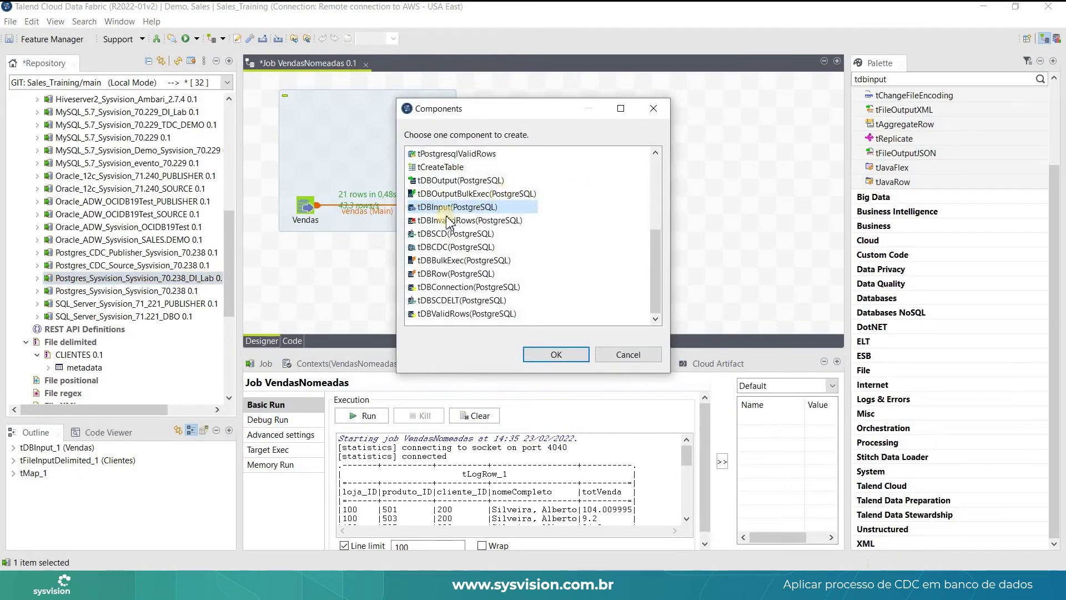
double_click(455, 182)
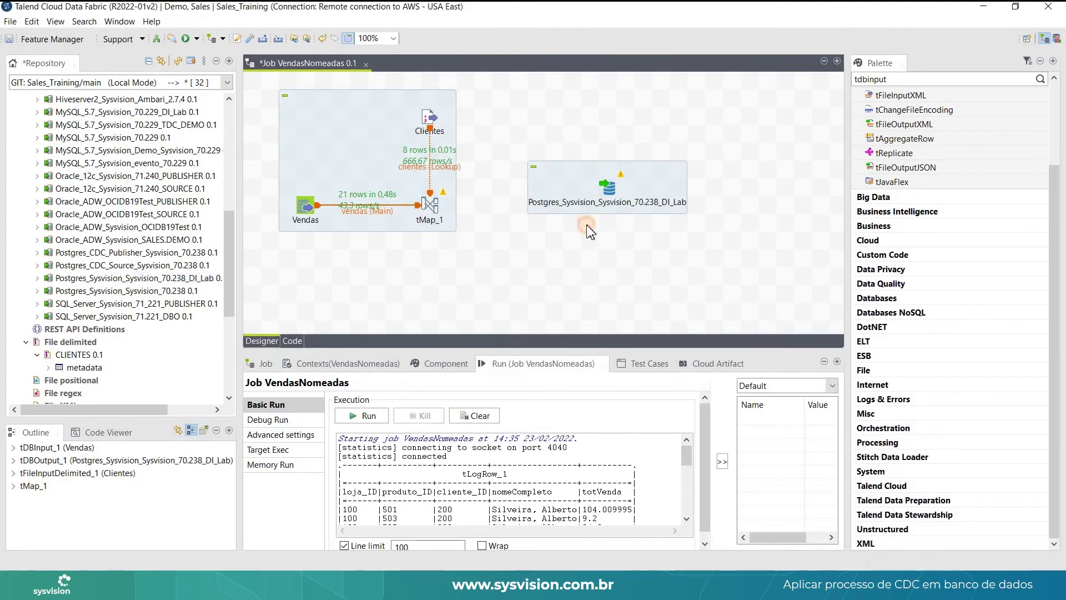
click(594, 213)
drag(594, 213, 595, 213)
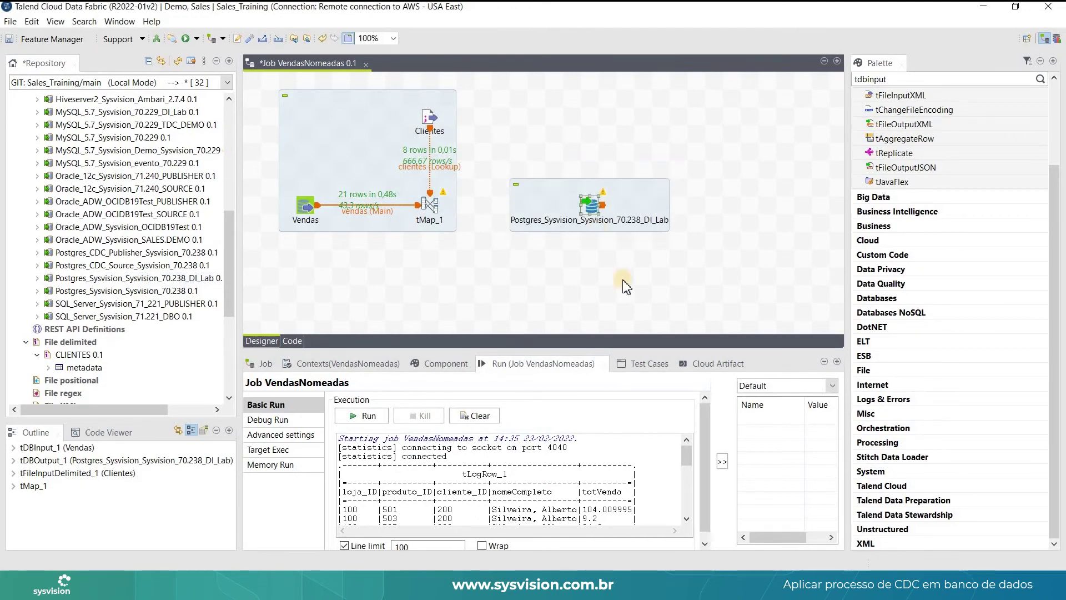
Set the PostgreSQL output's table to "vendasNomeadas" and its action on table to Drop table if exists and create
double_click(591, 205)
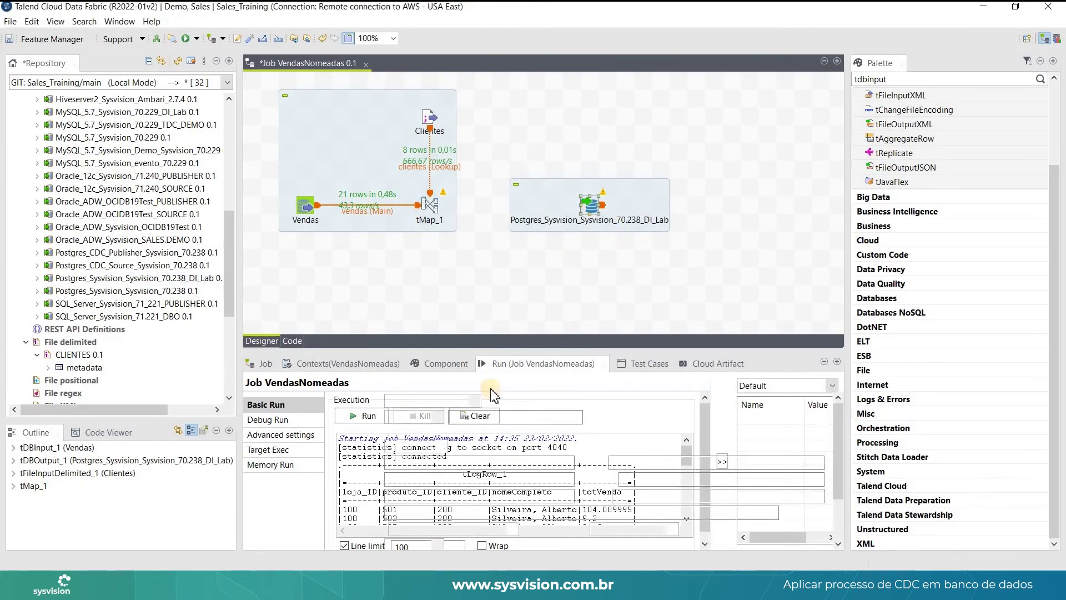
drag(500, 349, 502, 304)
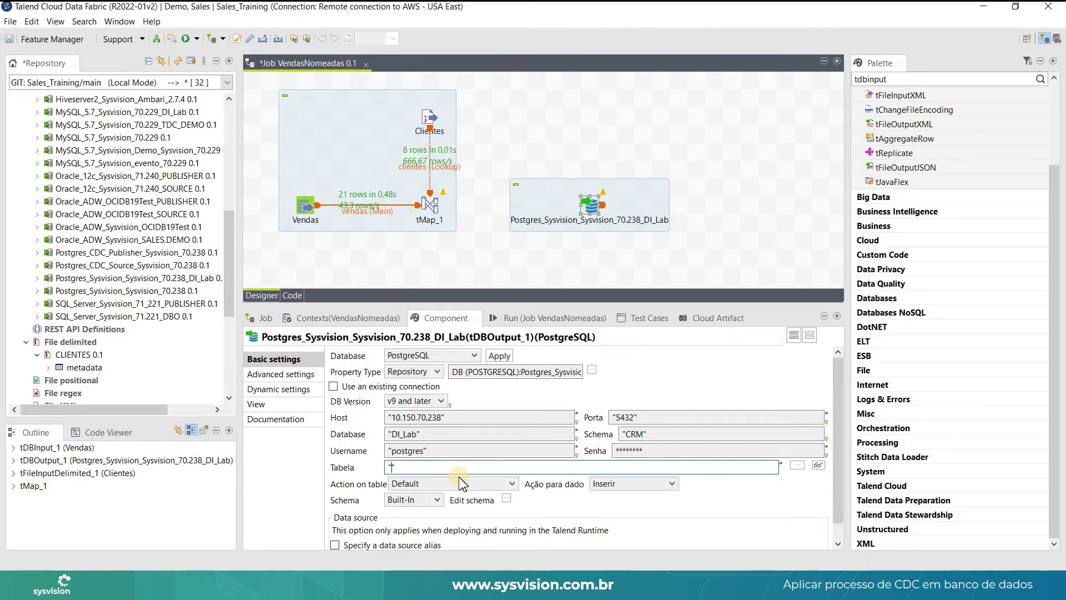
text(na)
text(asNomeadas)
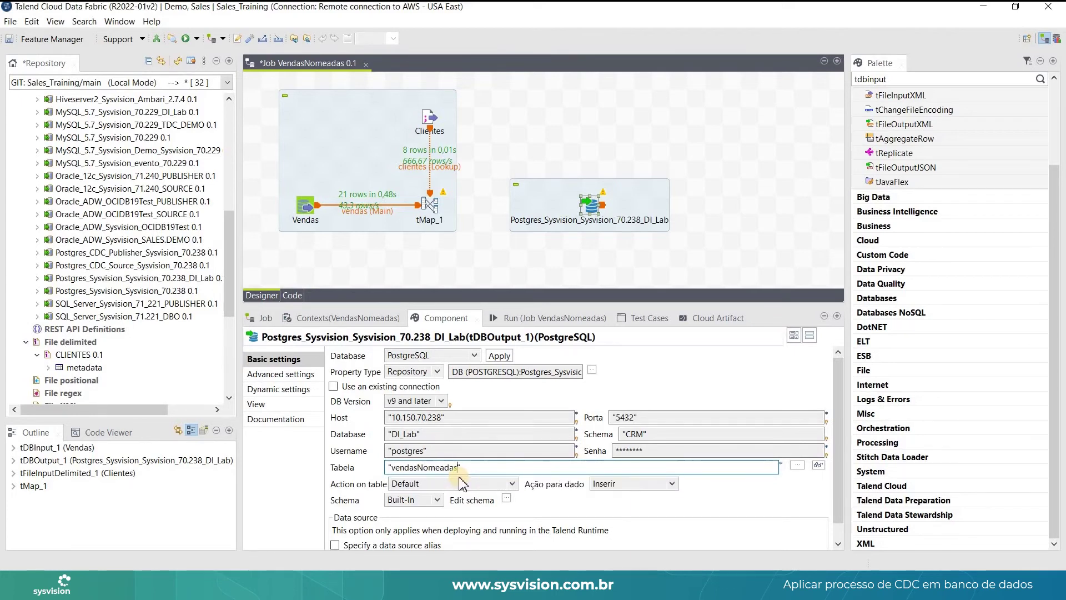
click(512, 484)
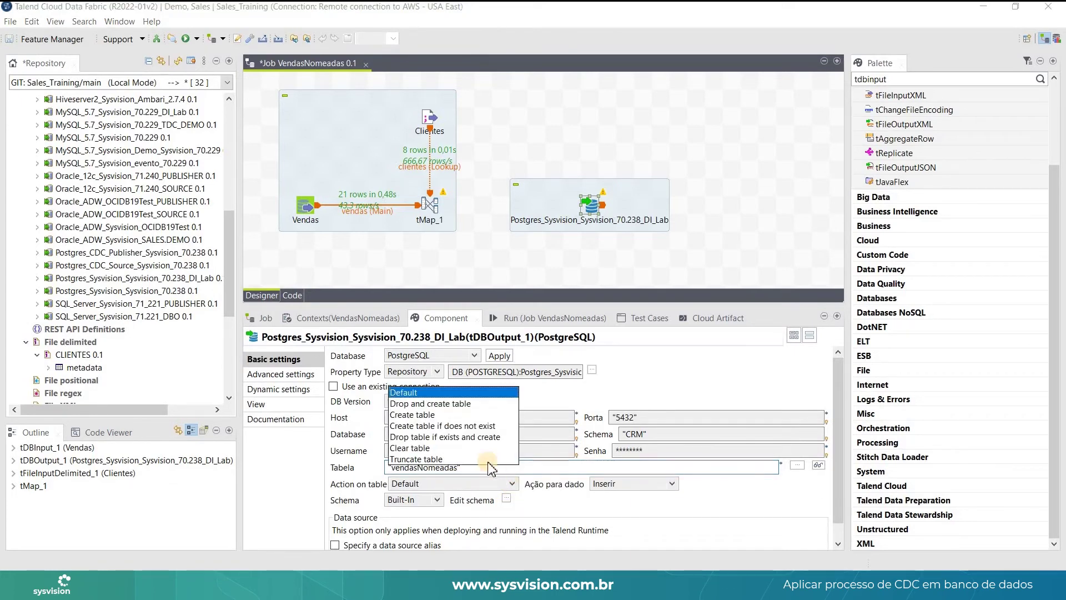
click(456, 437)
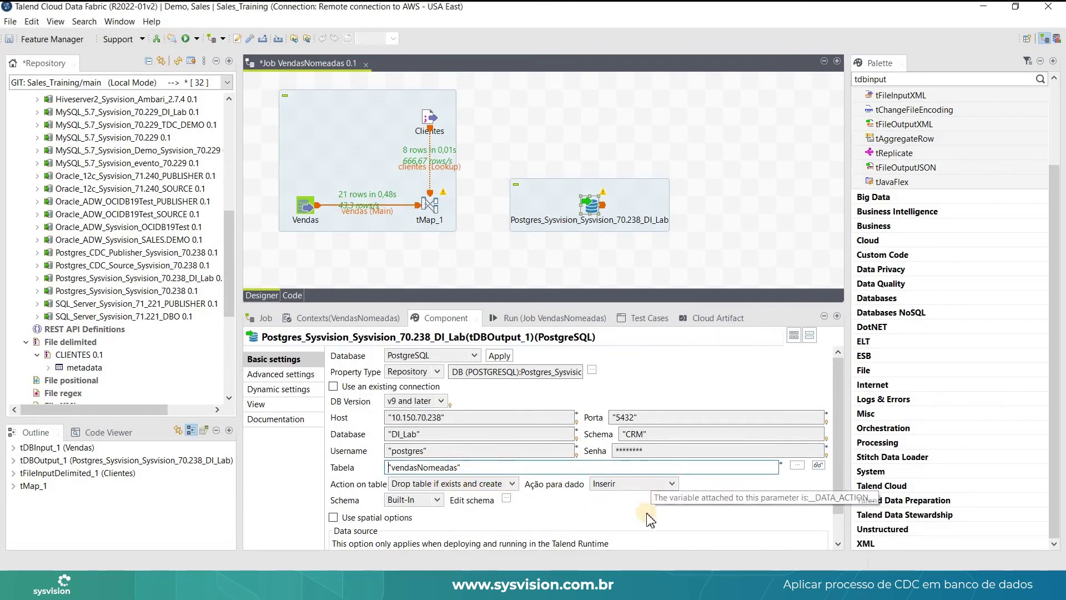
Connect tMap_1's vendasNomeadas output row to the PostgreSQL output component
right_click(436, 211)
mouse_move(555, 212)
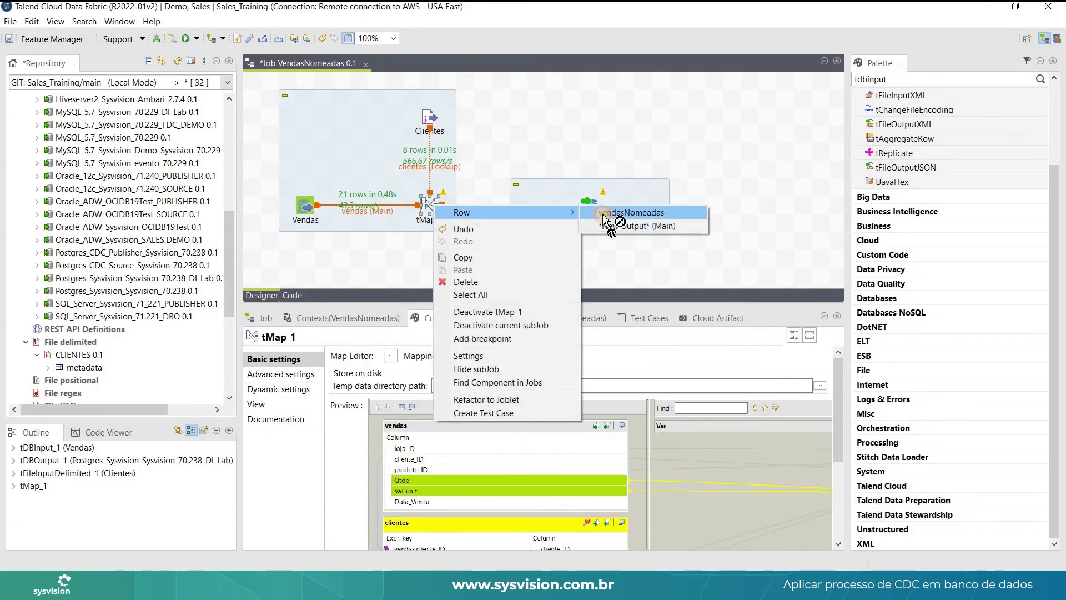
click(605, 218)
click(591, 206)
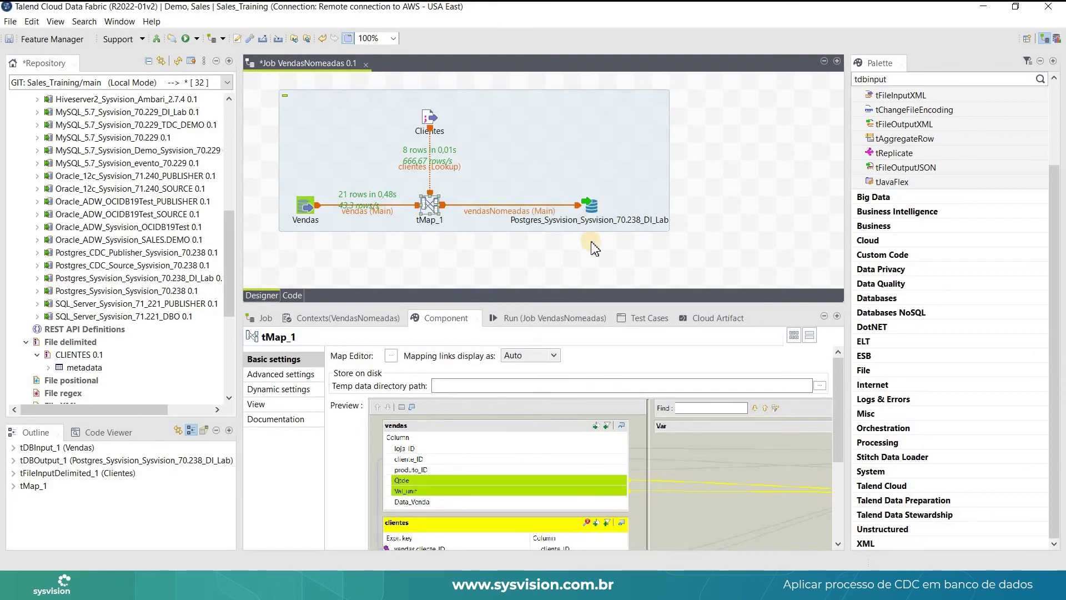
Show the subjob title as "Grava Vendas Nomeadas no Banco" and set the title color to light violet-blue
click(366, 166)
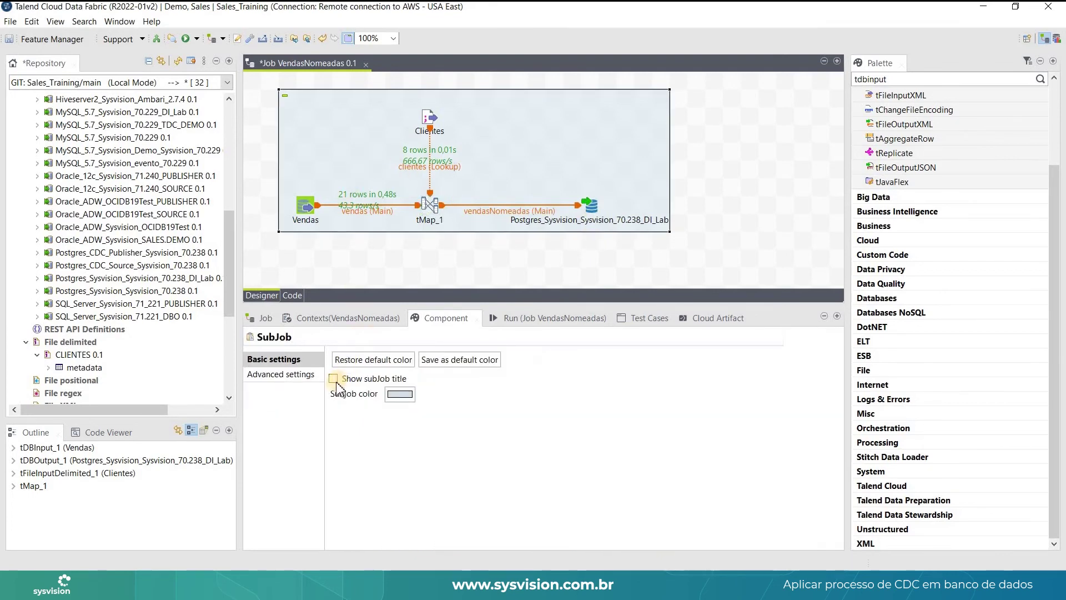
click(399, 394)
click(402, 393)
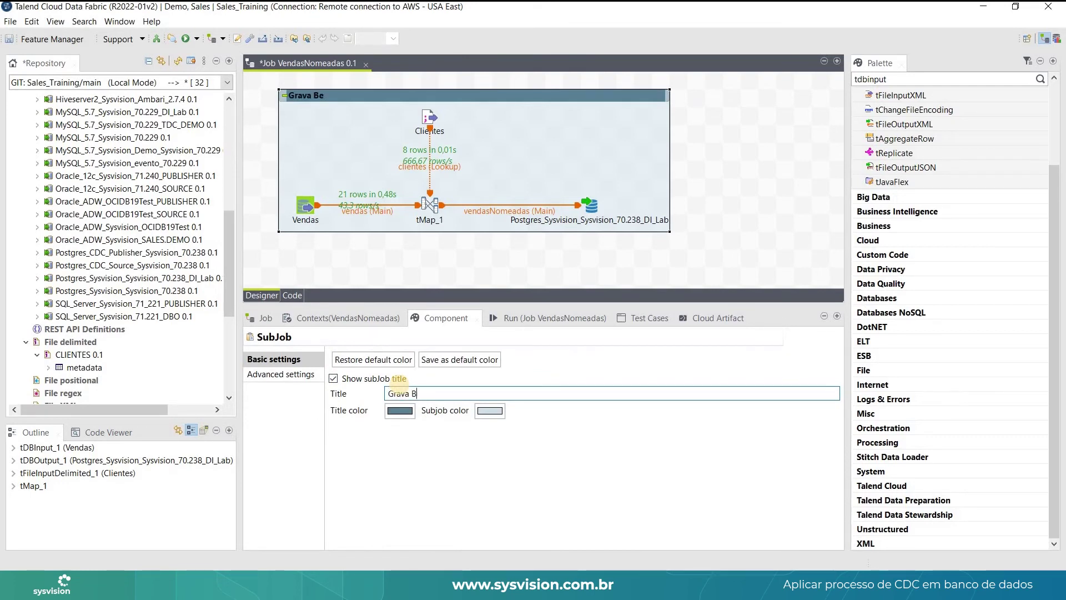
text(Grava Vendas Nomeadas no Banco)
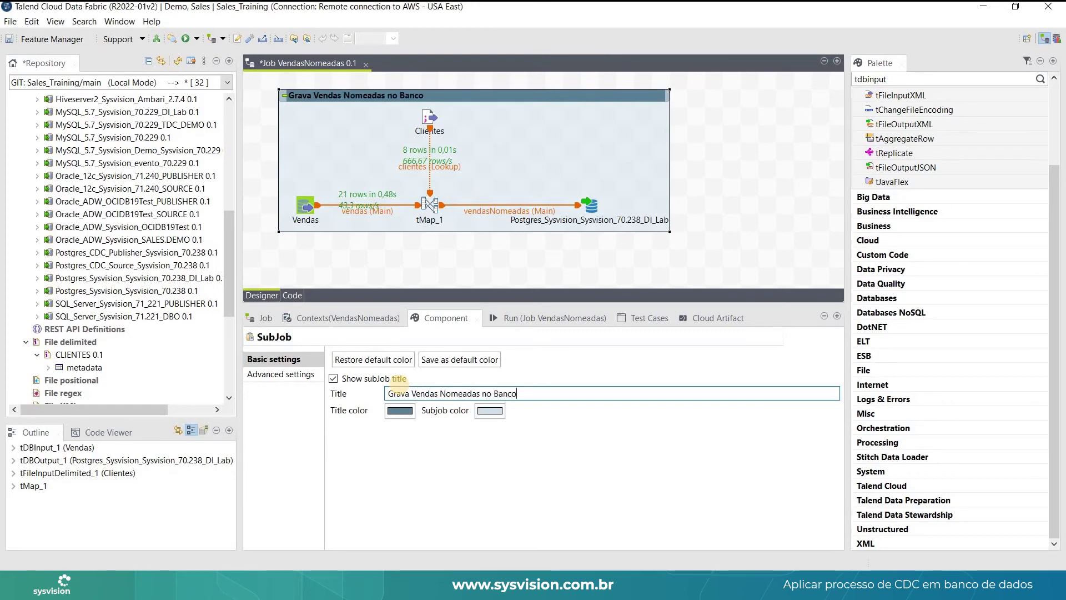
click(399, 413)
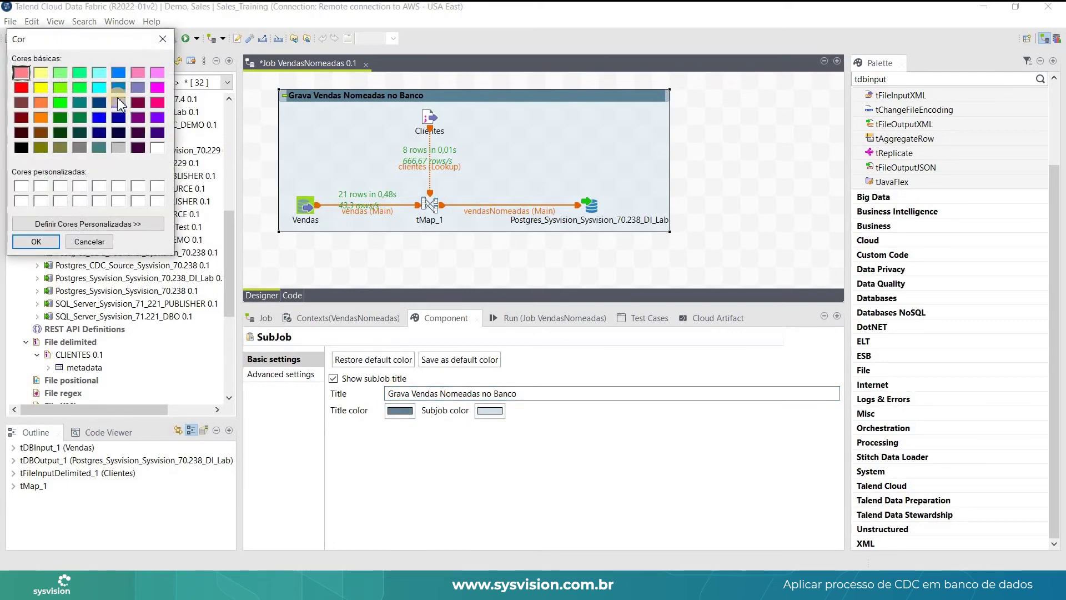
click(119, 101)
click(36, 241)
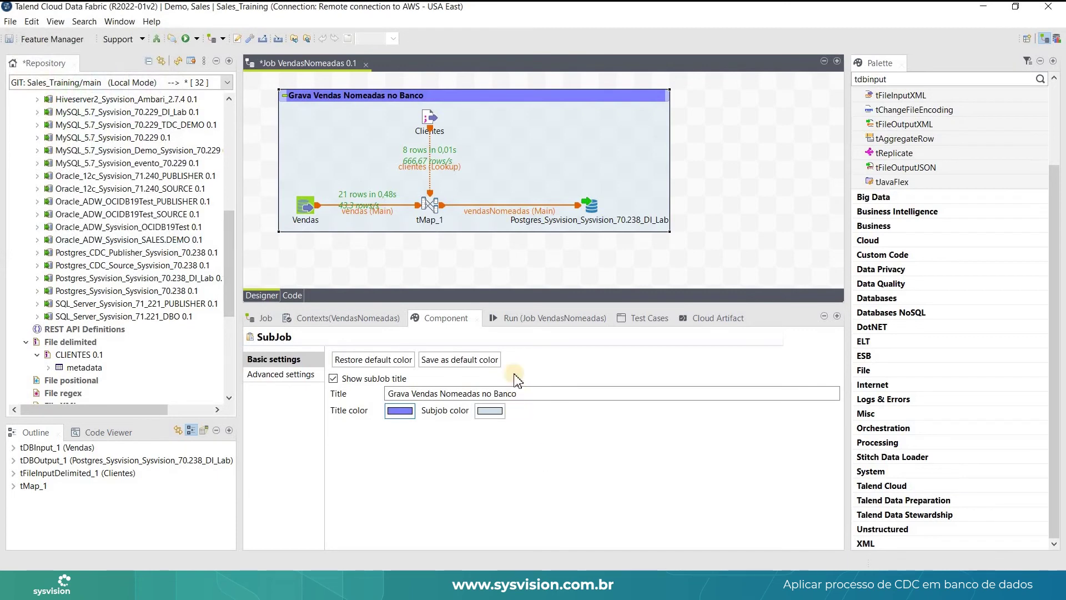
Set the PostgreSQL output component's label to "Grava no Postgre"
click(595, 216)
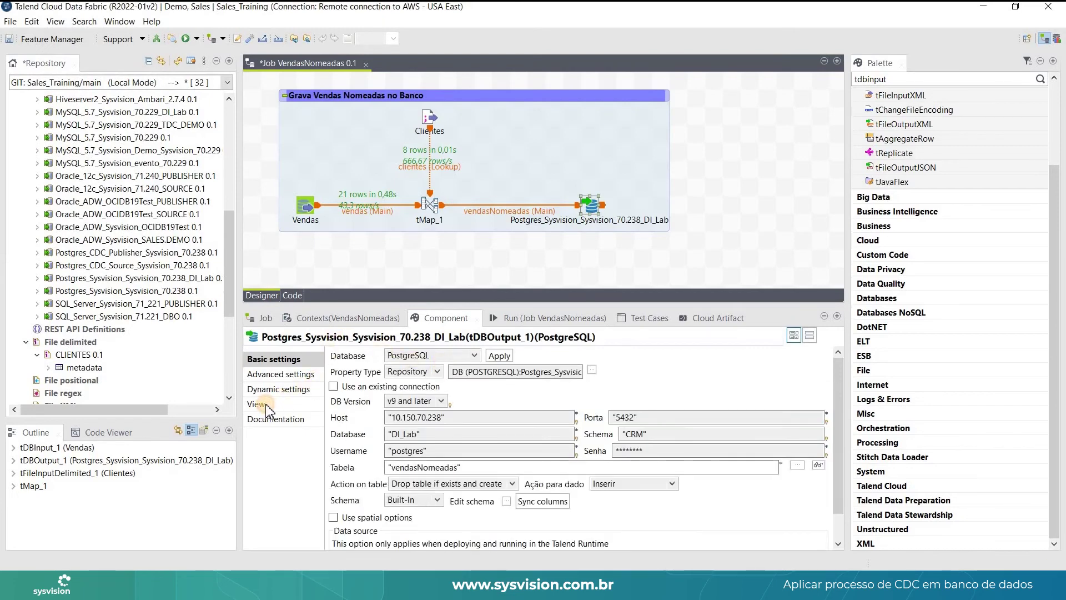
click(265, 405)
drag(561, 357, 256, 359)
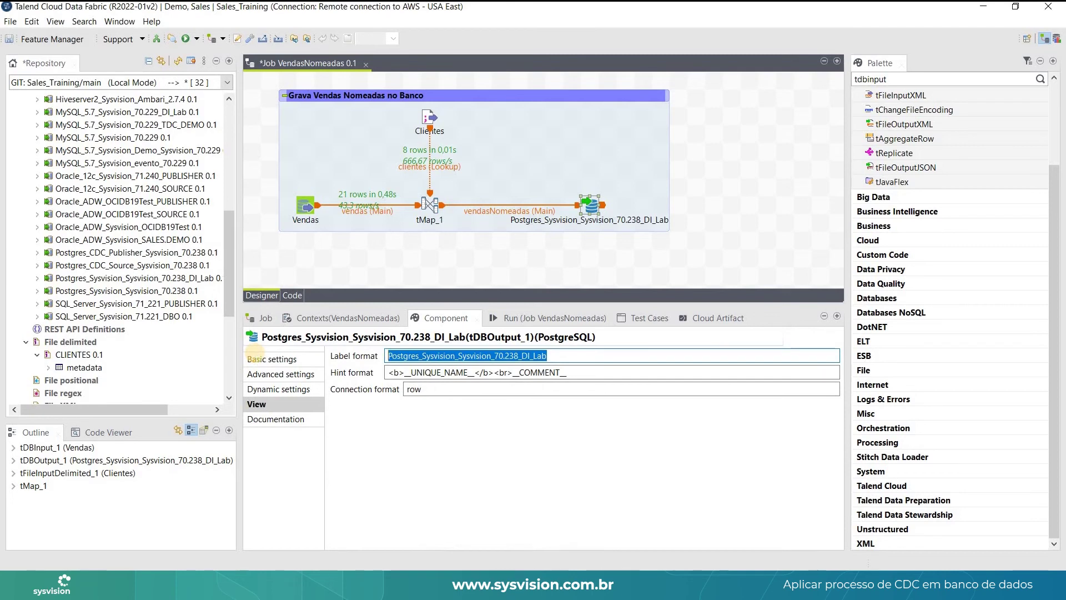
text(Grava no)
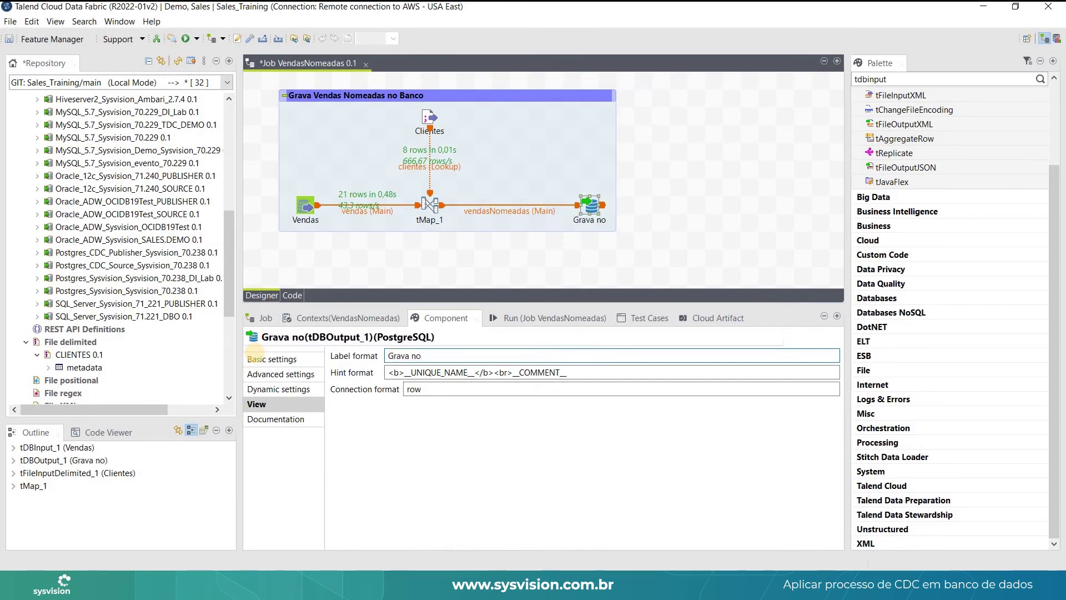
text( Postgre)
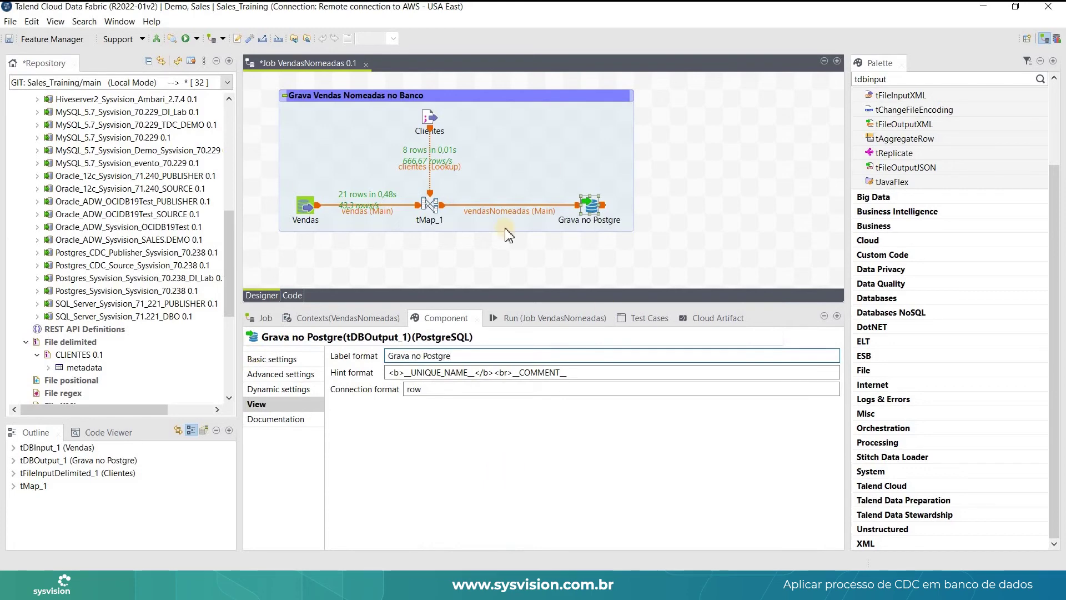
Clear the previous execution output of the VendasNomeadas job
click(549, 324)
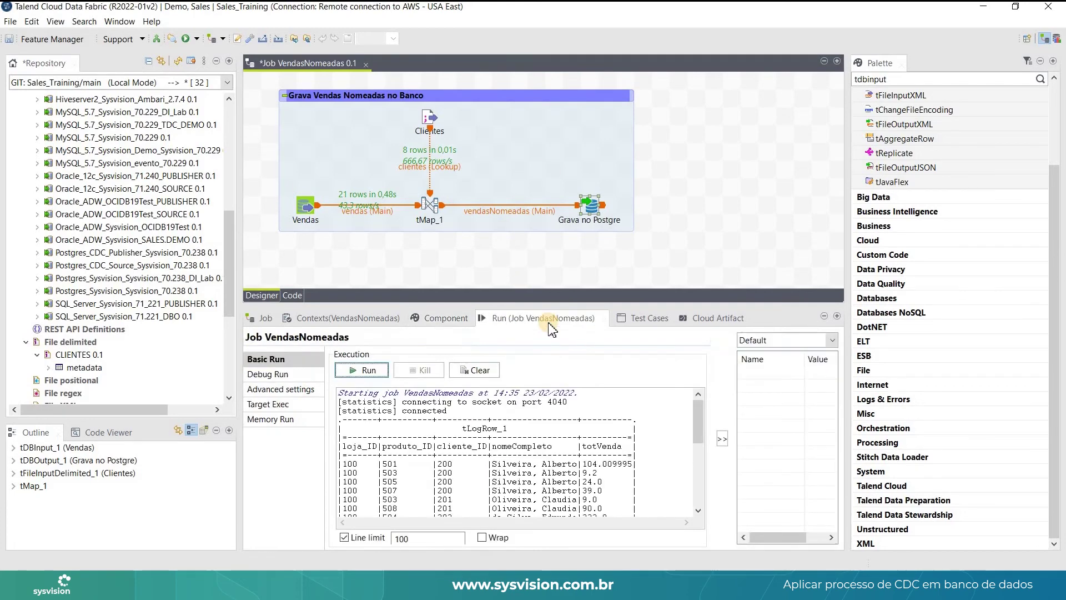
click(464, 373)
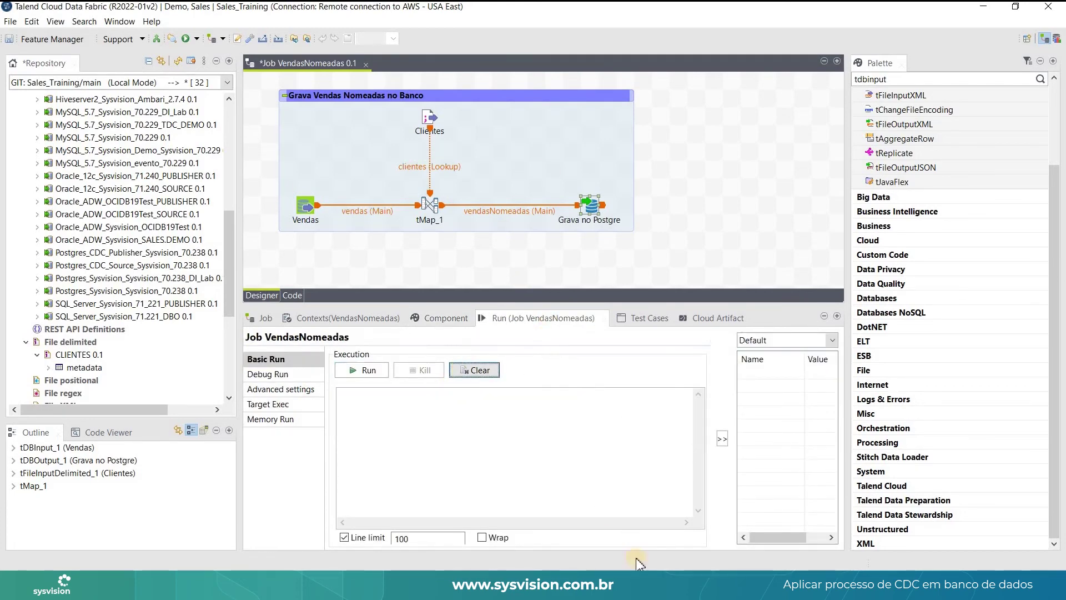
Switch to DBeaver and check the tables in the CRM schema of the Postgres DI_Lab database
click(760, 583)
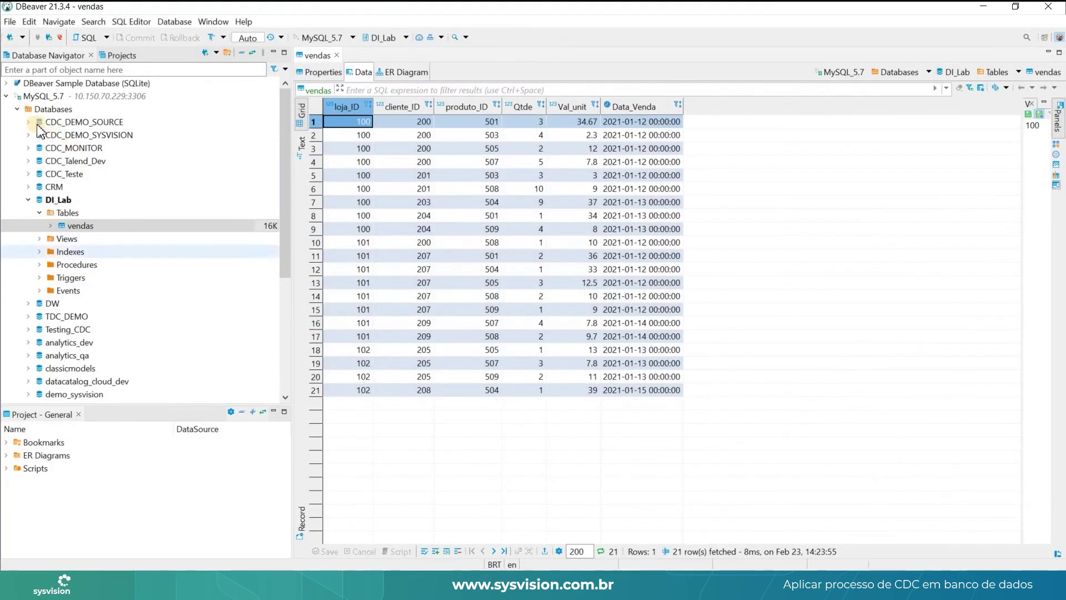
click(7, 96)
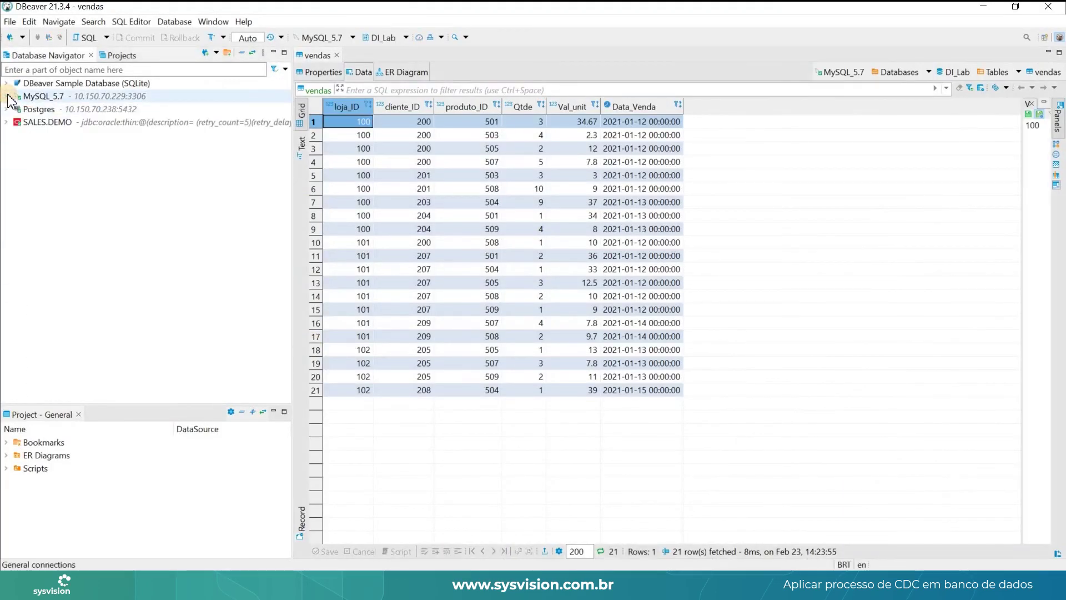
click(6, 110)
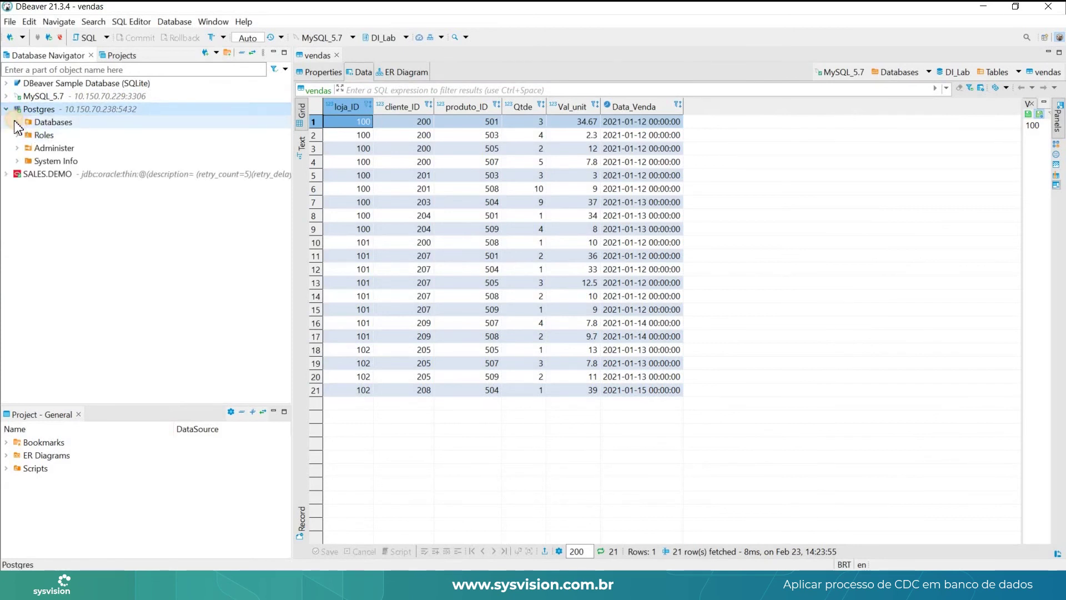
click(17, 123)
click(28, 147)
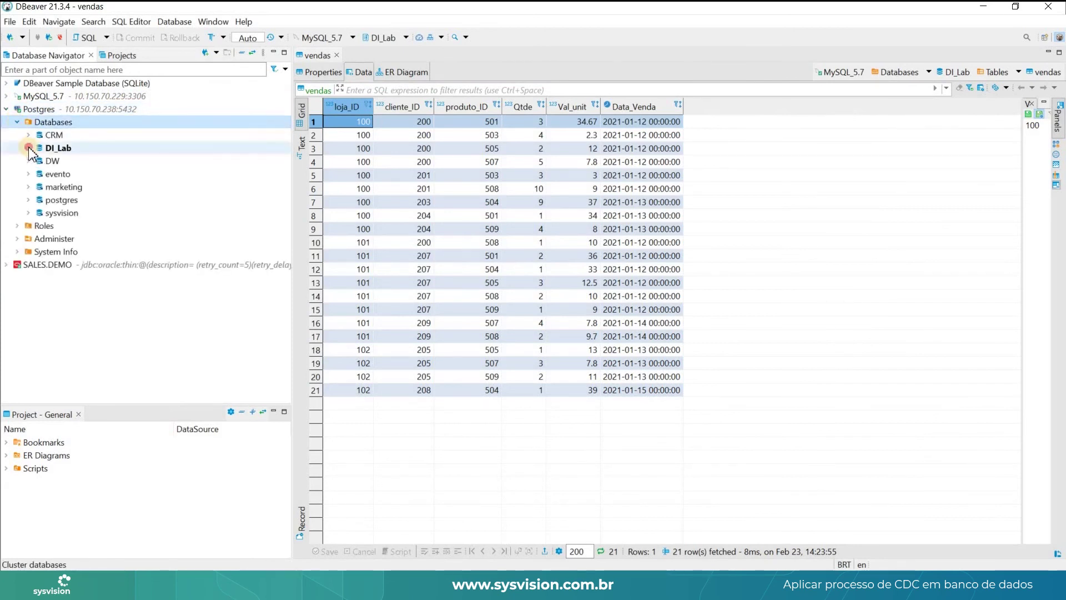
click(39, 163)
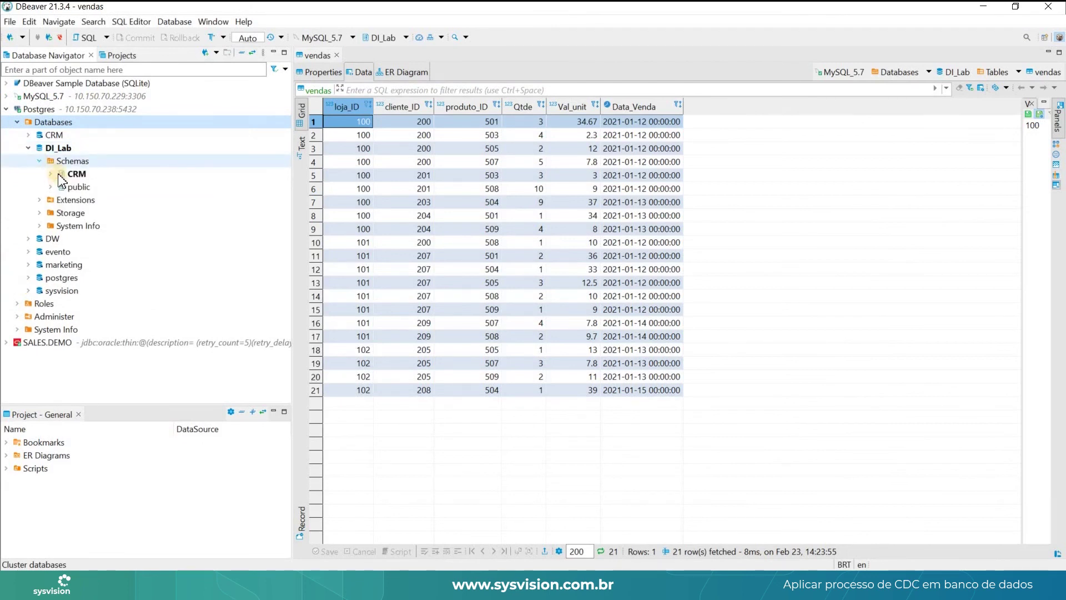
click(50, 174)
click(50, 174)
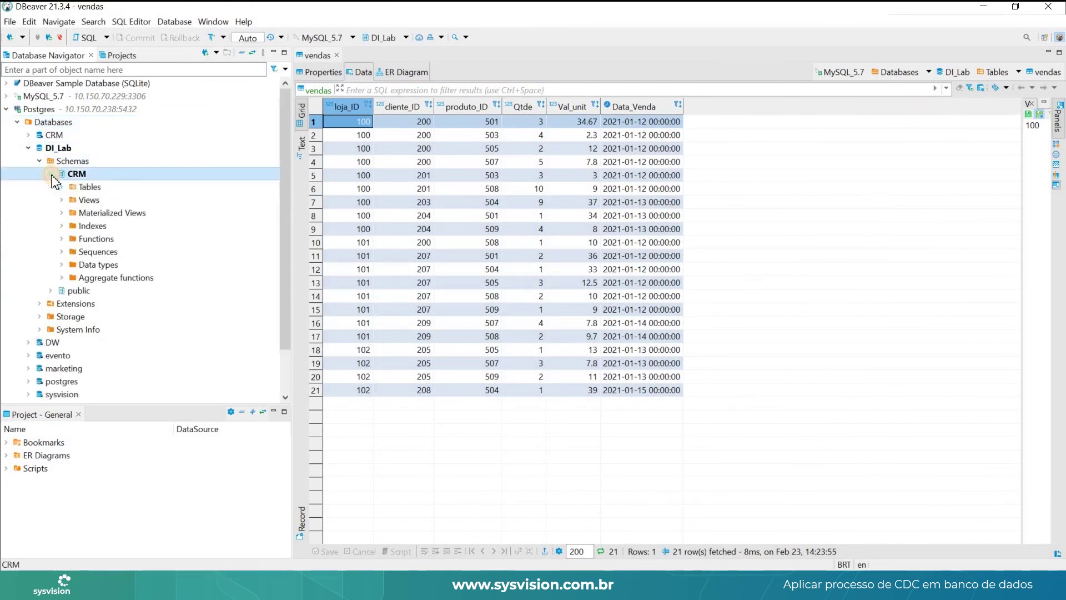
click(61, 187)
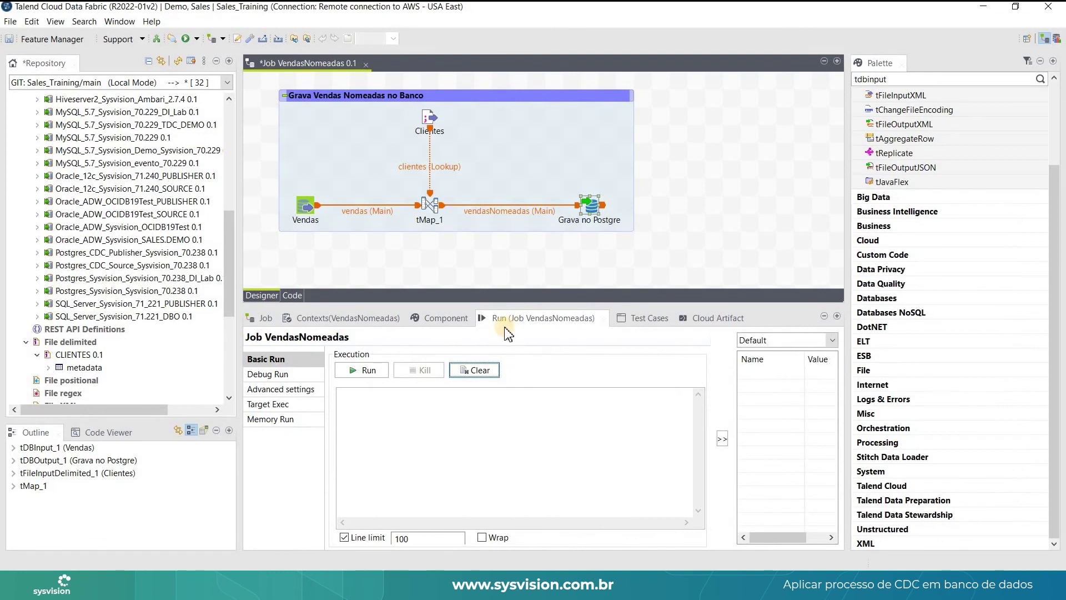
Run the VendasNomeadas job in Talend
click(367, 370)
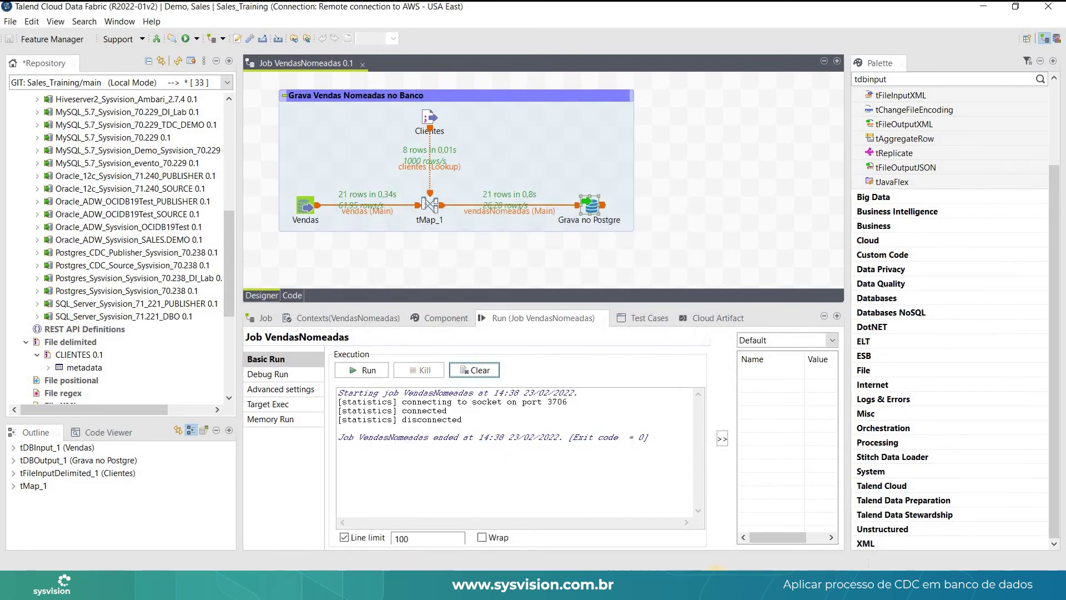
Switch to DBeaver, refresh the Postgres CRM schema and view the data of the vendasNomeadas table
click(721, 586)
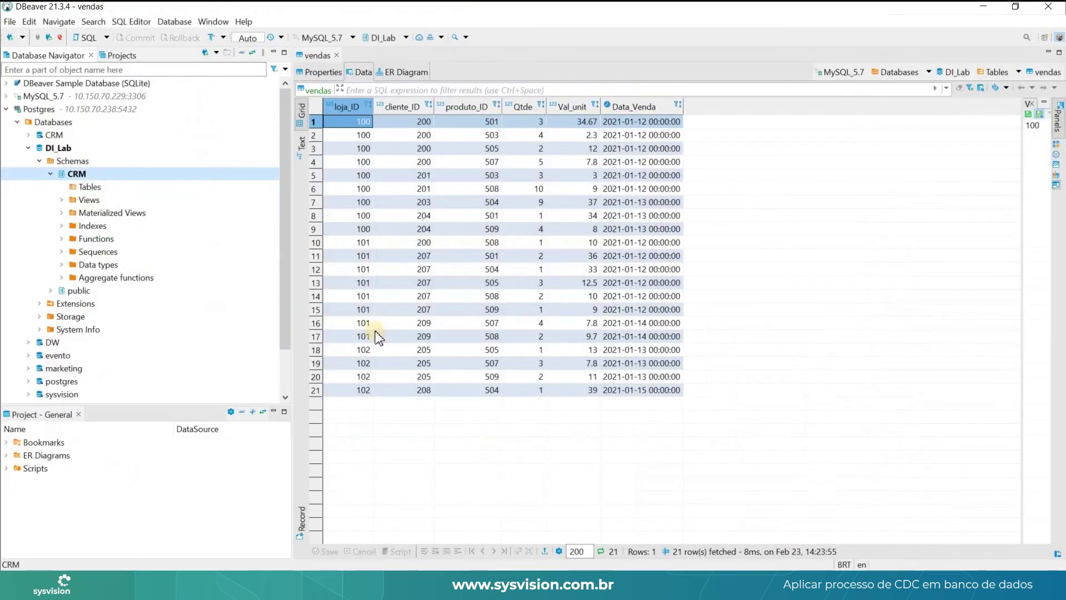
right_click(127, 177)
key(Escape)
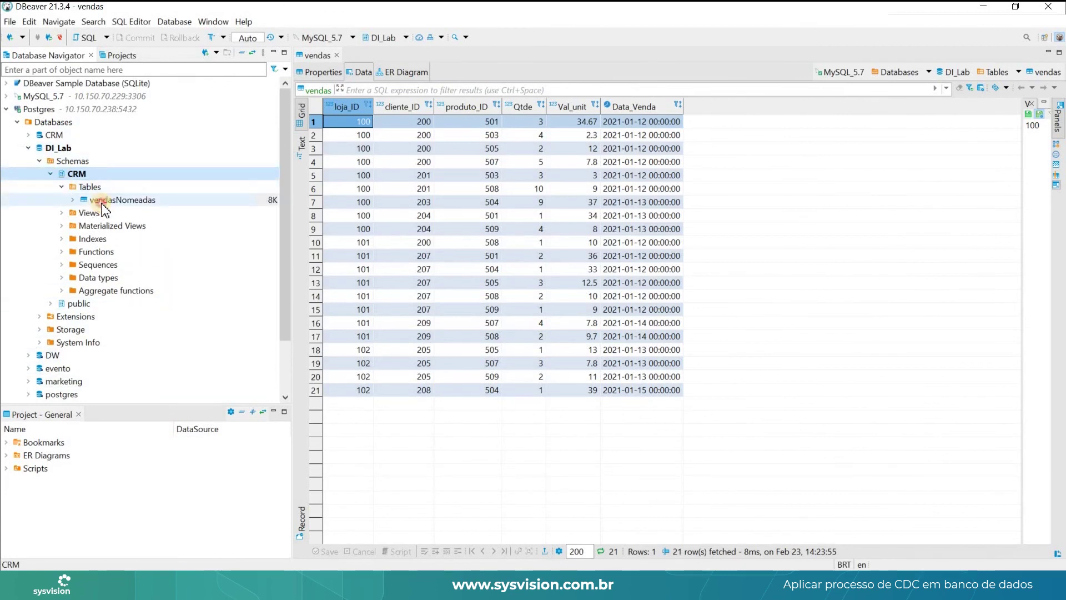
double_click(114, 200)
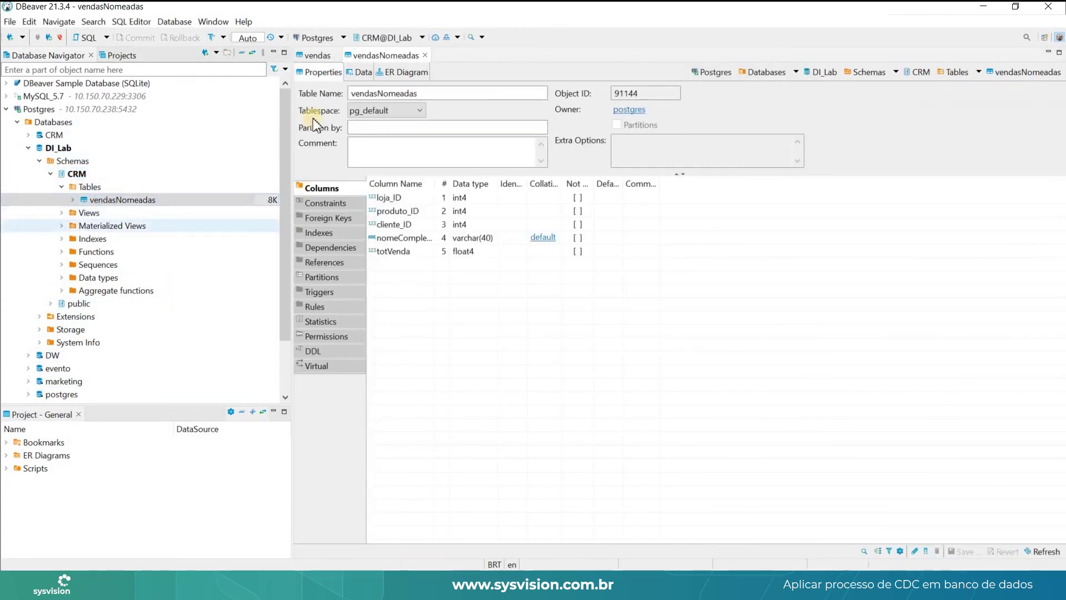
click(361, 72)
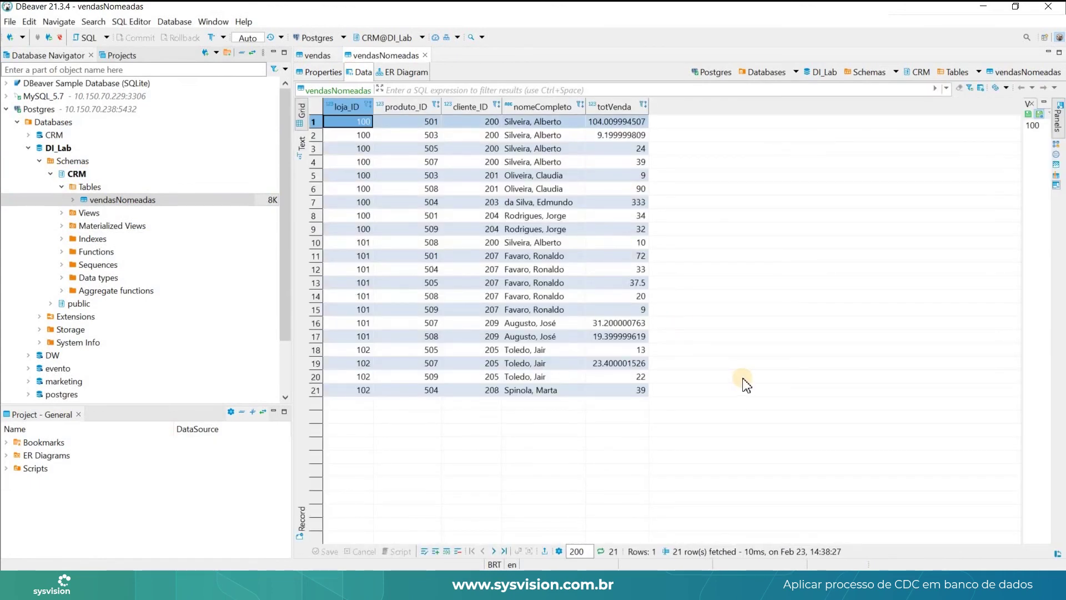